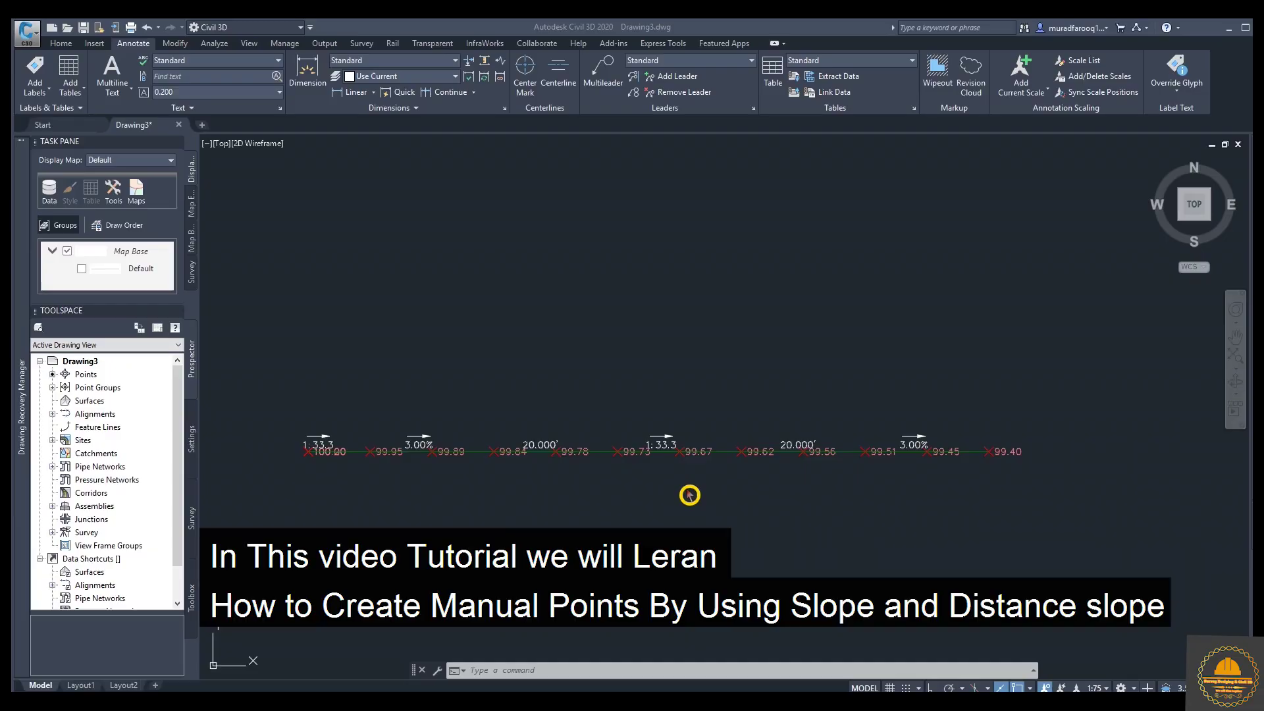
Examine the finished example rows of elevation points with their slope, grade and distance labels along the lines
{"action": "scroll", "coordinate": [329, 453], "scroll_direction": "up", "scroll_amount": 5}
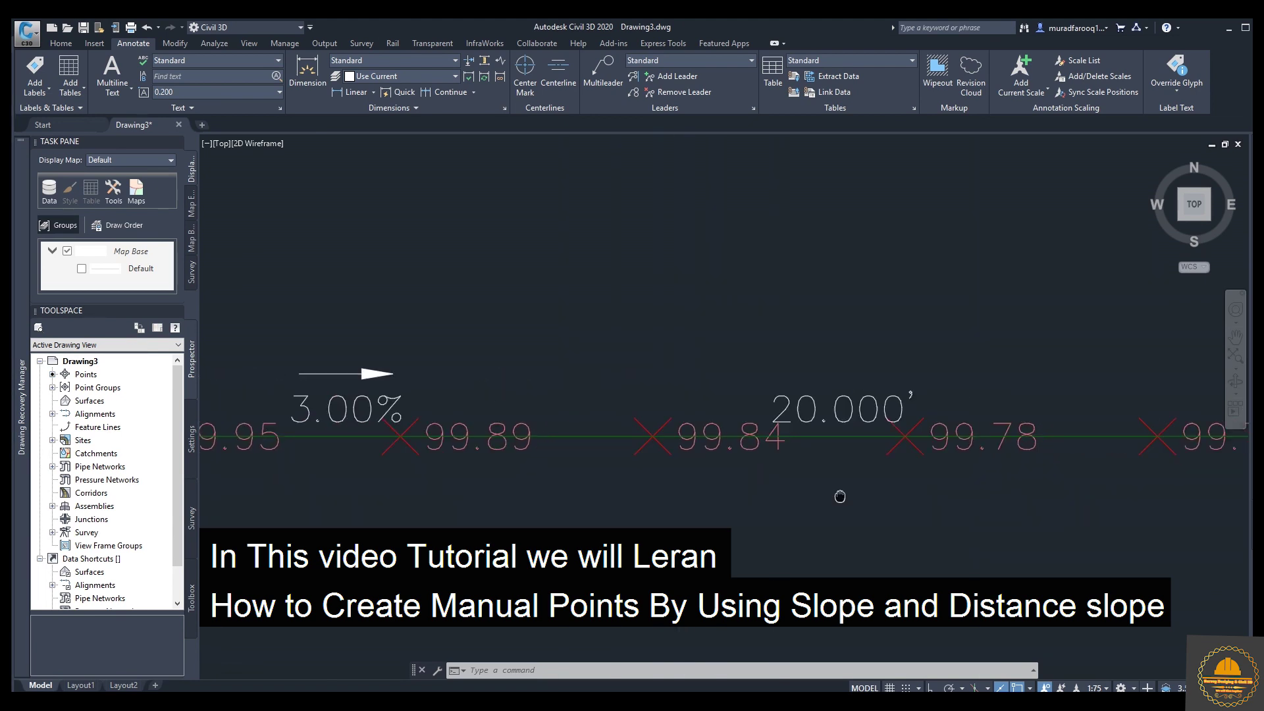
{"action": "scroll", "coordinate": [1102, 499], "scroll_direction": "down", "scroll_amount": 5}
{"action": "scroll", "coordinate": [933, 507], "scroll_direction": "down", "scroll_amount": 3}
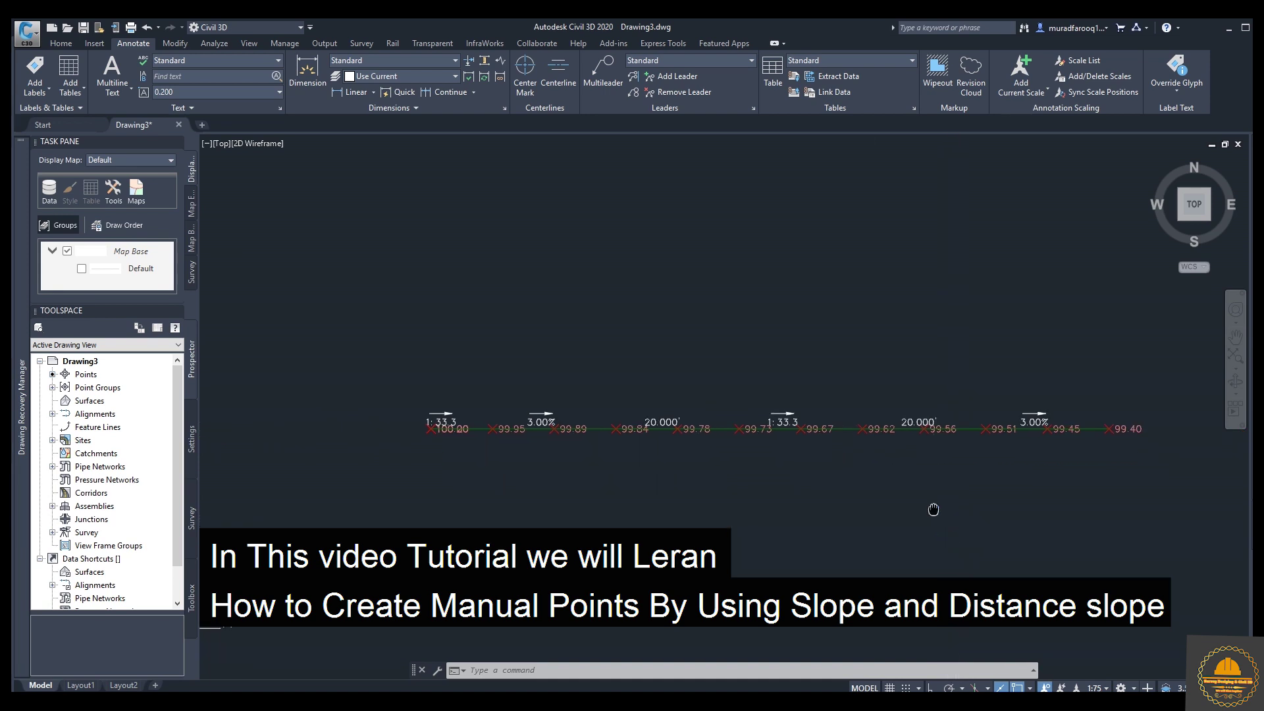
{"action": "mouse_move", "coordinate": [908, 525]}
{"action": "middle_mouse_down"}
{"action": "mouse_move", "coordinate": [841, 418]}
{"action": "mouse_move", "coordinate": [561, 475]}
{"action": "middle_mouse_up"}
{"action": "middle_click_drag", "start_coordinate": [1038, 476], "coordinate": [643, 474]}
{"action": "scroll", "coordinate": [1034, 487], "scroll_direction": "down", "scroll_amount": 4}
{"action": "scroll", "coordinate": [952, 480], "scroll_direction": "up", "scroll_amount": 6}
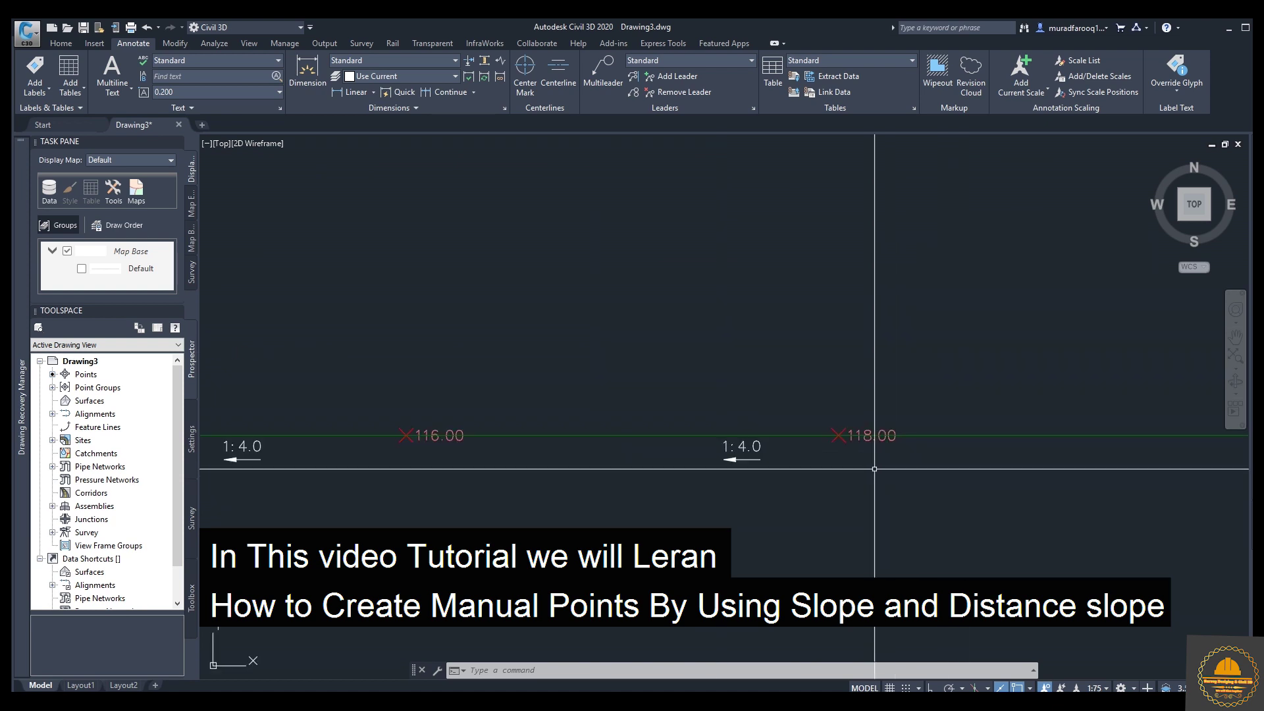
{"action": "middle_click_drag", "start_coordinate": [734, 472], "coordinate": [1137, 465]}
{"action": "middle_click_drag", "start_coordinate": [705, 461], "coordinate": [1145, 454]}
{"action": "middle_click_drag", "start_coordinate": [621, 485], "coordinate": [744, 491]}
{"action": "scroll", "coordinate": [717, 428], "scroll_direction": "down", "scroll_amount": 5}
{"action": "middle_click_drag", "start_coordinate": [685, 428], "coordinate": [887, 432]}
{"action": "scroll", "coordinate": [691, 418], "scroll_direction": "up", "scroll_amount": 3}
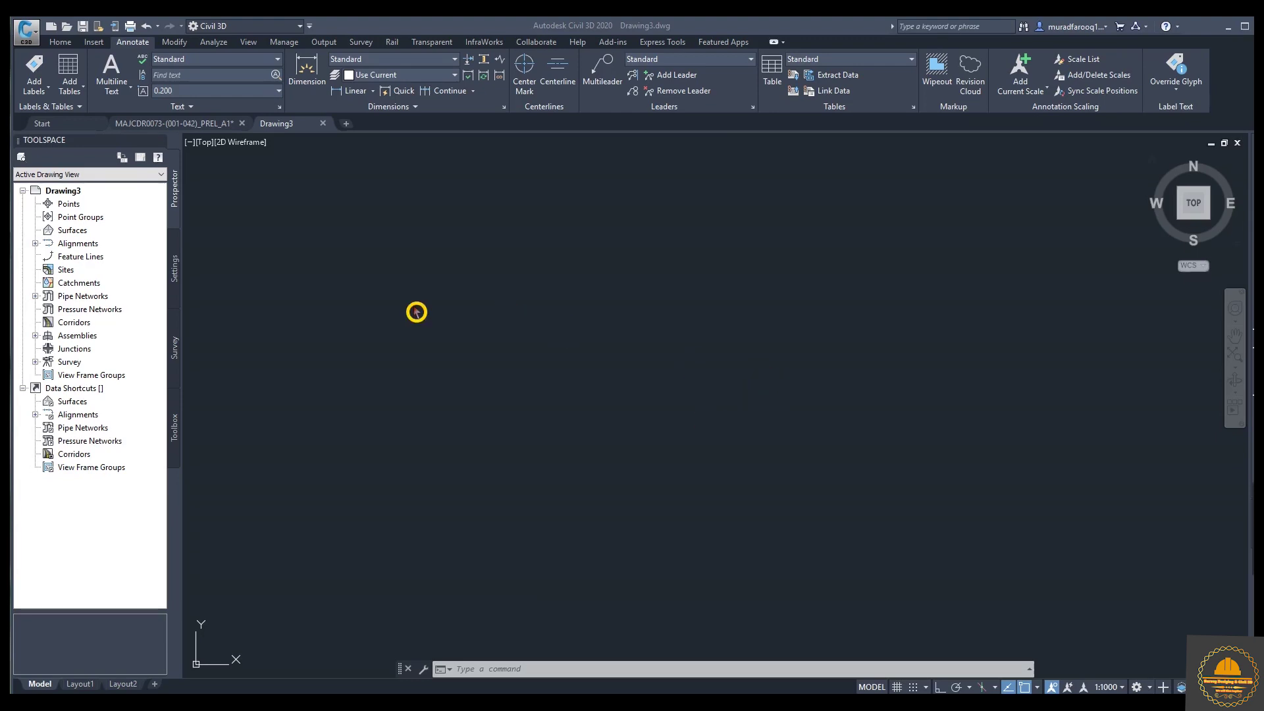
Create a manual point in the upper part of the empty drawing with description 1 and level 100
{"action": "left_click", "coordinate": [56, 49]}
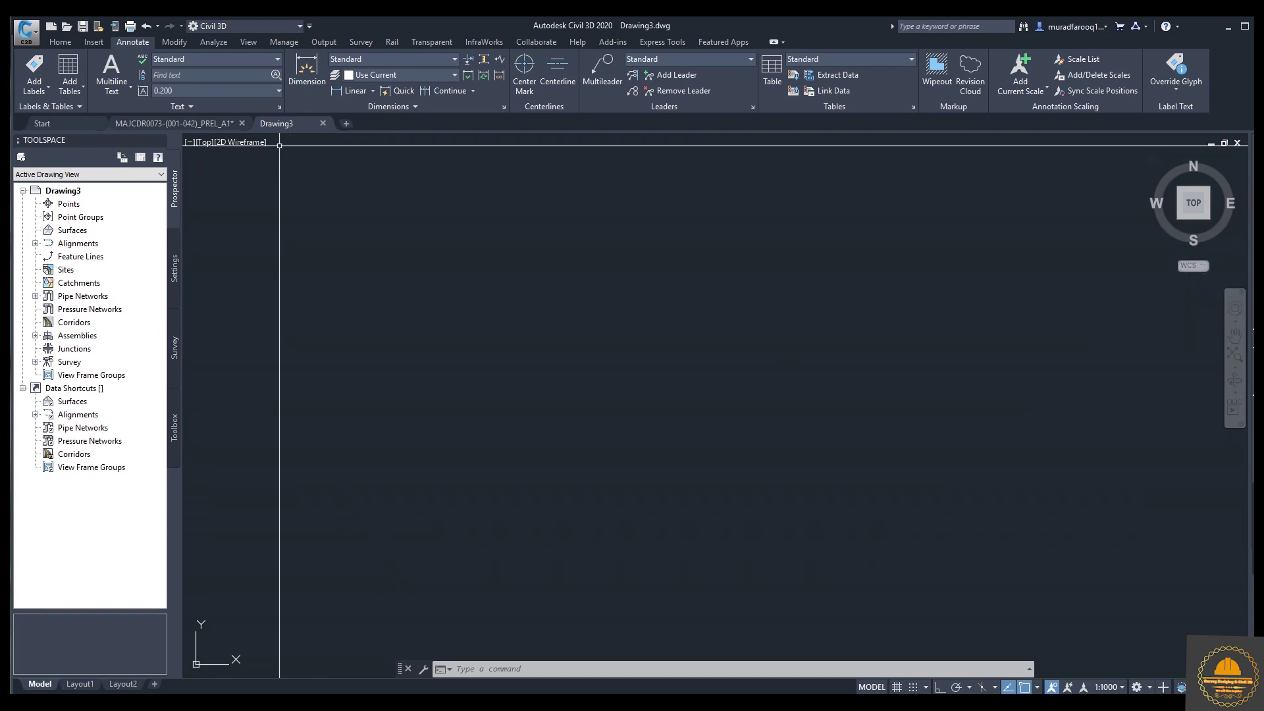
{"action": "left_click", "coordinate": [60, 42]}
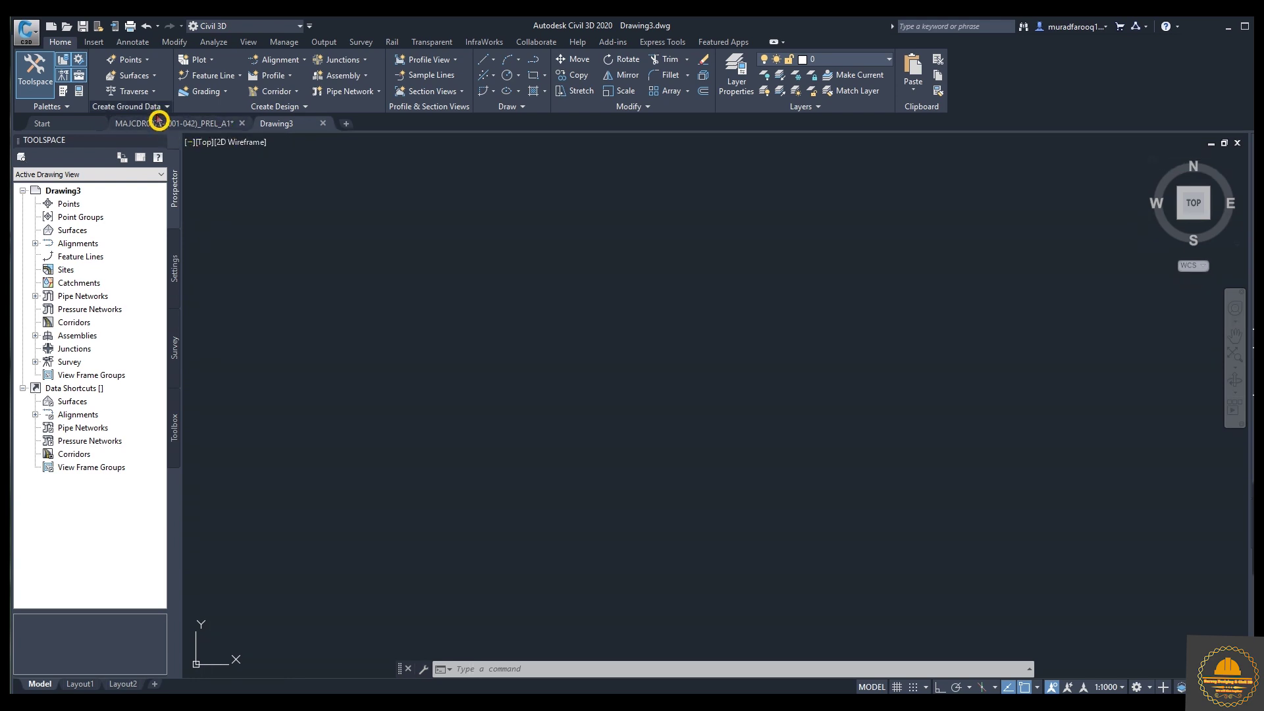
{"action": "left_click", "coordinate": [149, 60]}
{"action": "mouse_move", "coordinate": [214, 95]}
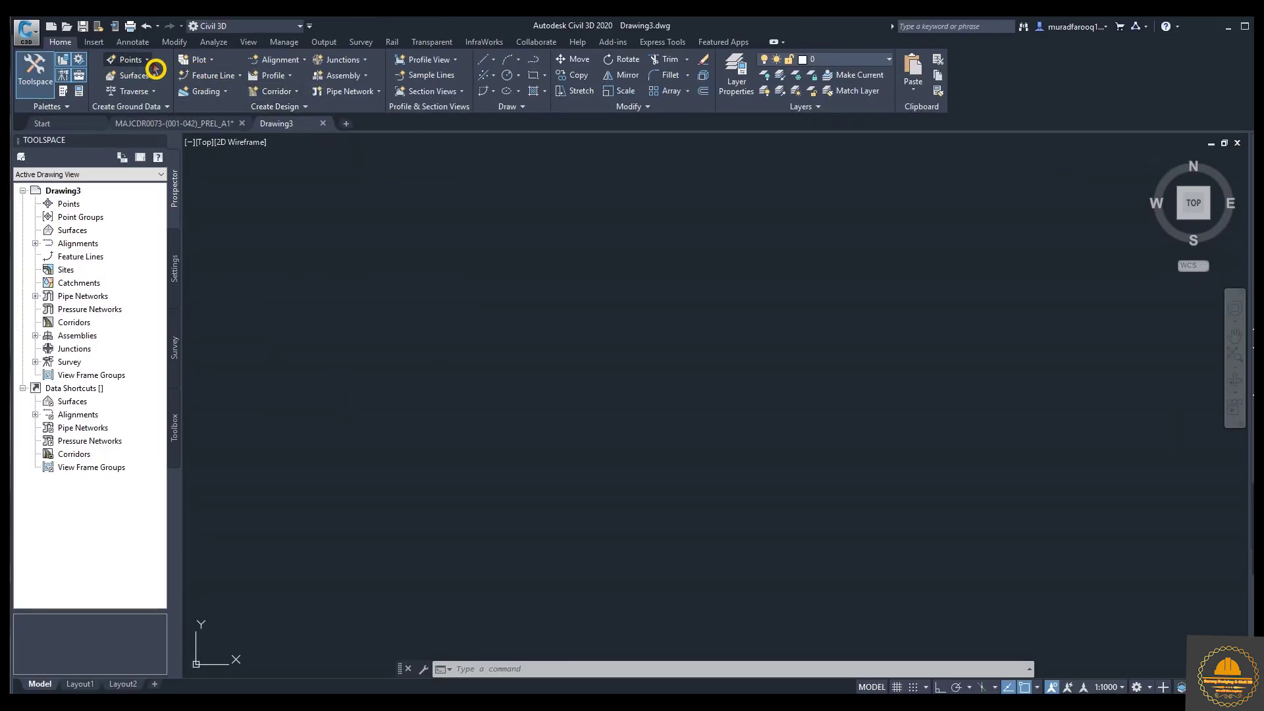
{"action": "left_click", "coordinate": [148, 64]}
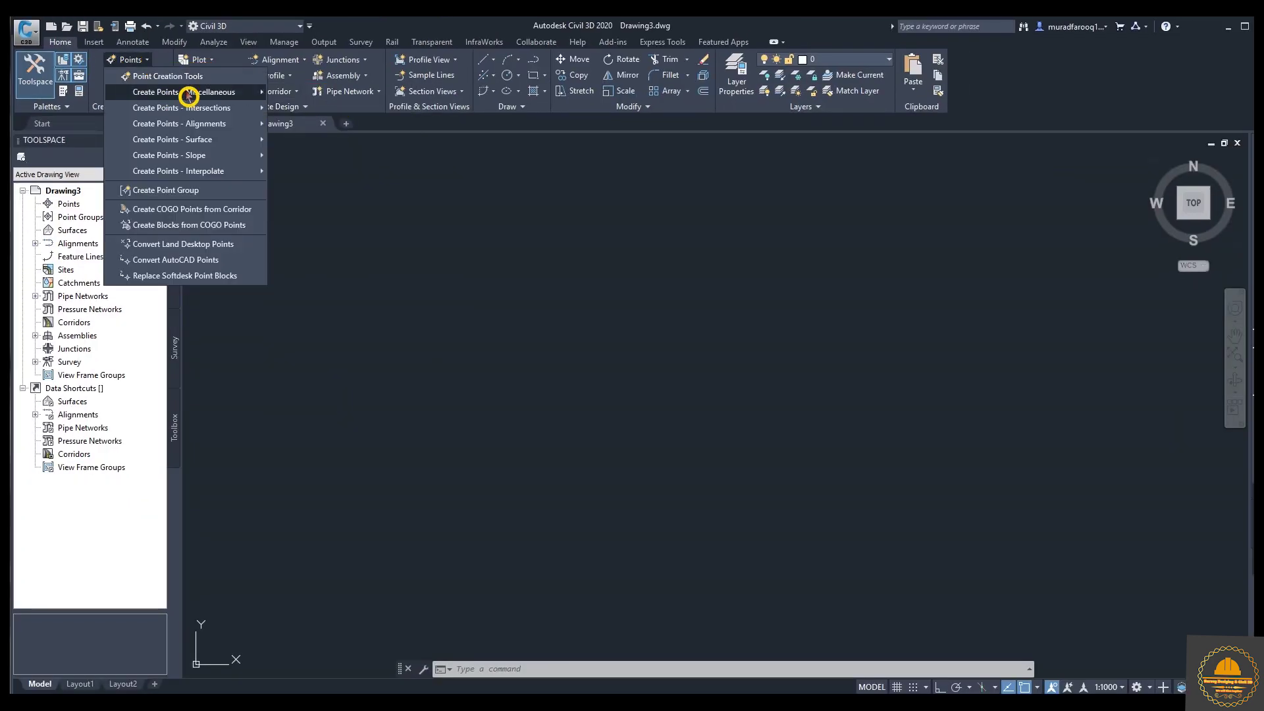
{"action": "mouse_move", "coordinate": [189, 97]}
{"action": "left_click", "coordinate": [296, 94]}
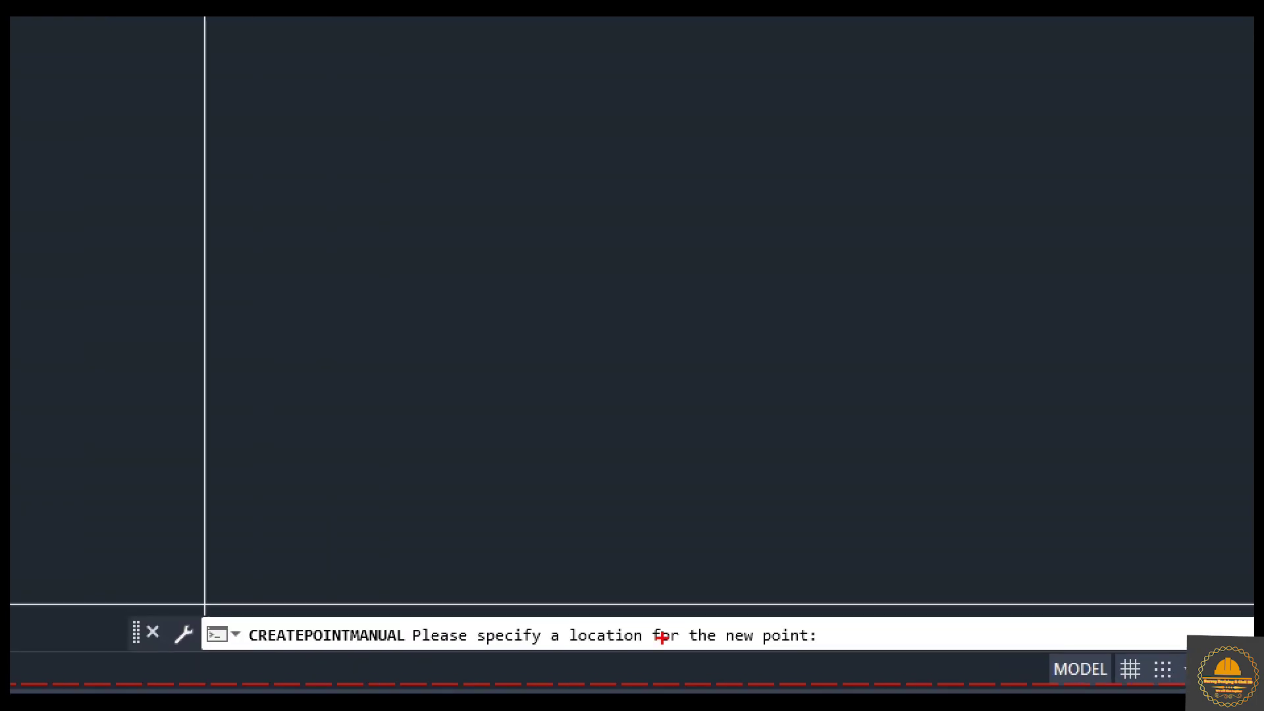
{"action": "mouse_move", "coordinate": [402, 604]}
{"action": "left_mouse_down"}
{"action": "mouse_move", "coordinate": [443, 629]}
{"action": "mouse_move", "coordinate": [878, 655]}
{"action": "left_mouse_up"}
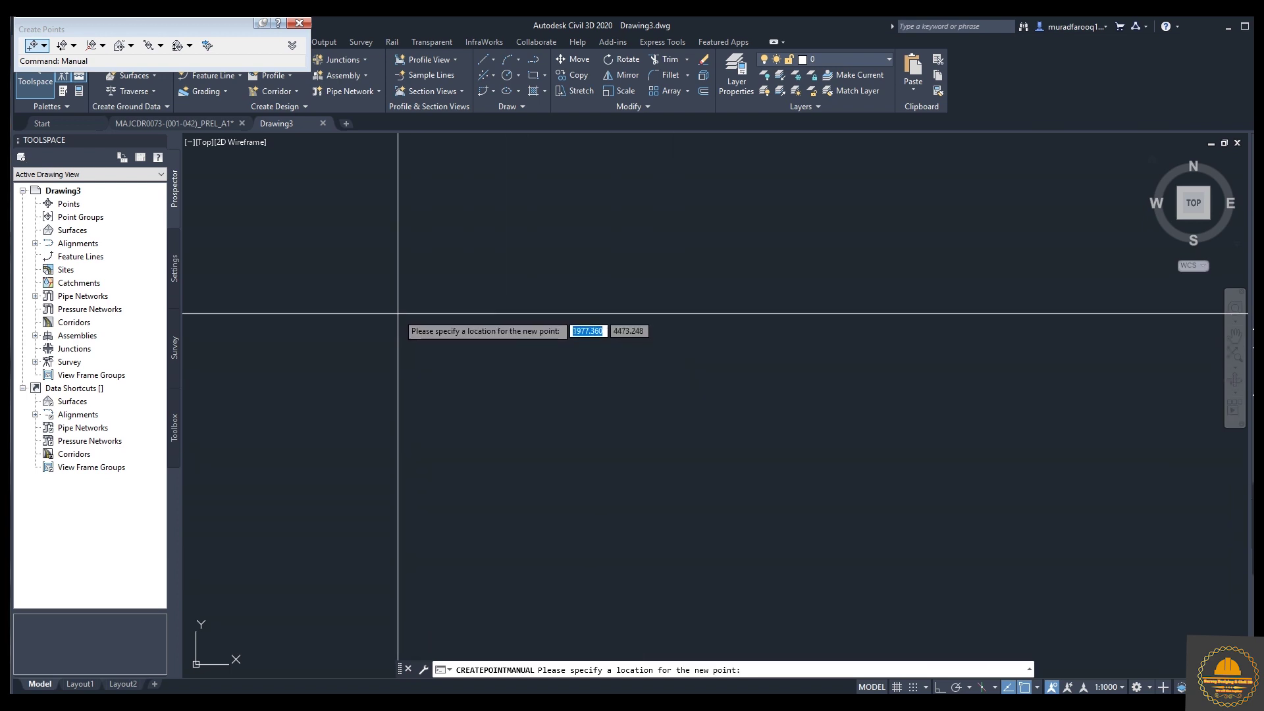
{"action": "left_click", "coordinate": [409, 301]}
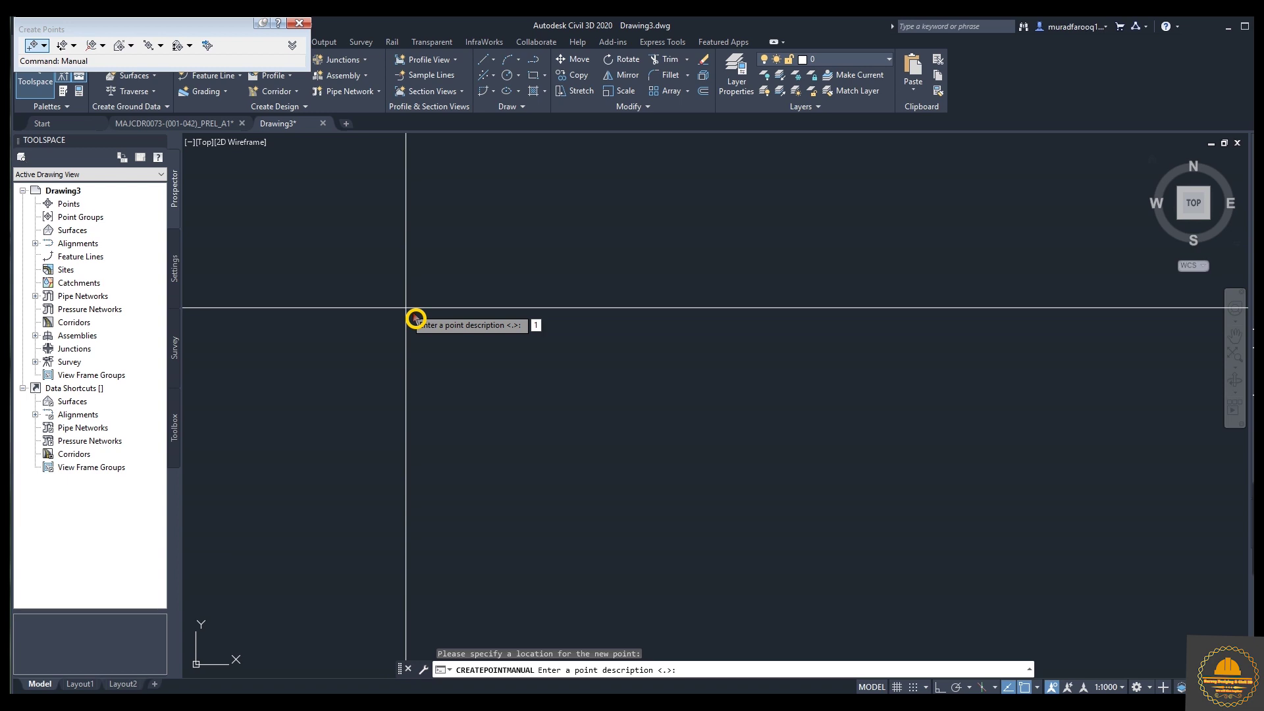
{"action": "key", "text": "Return"}
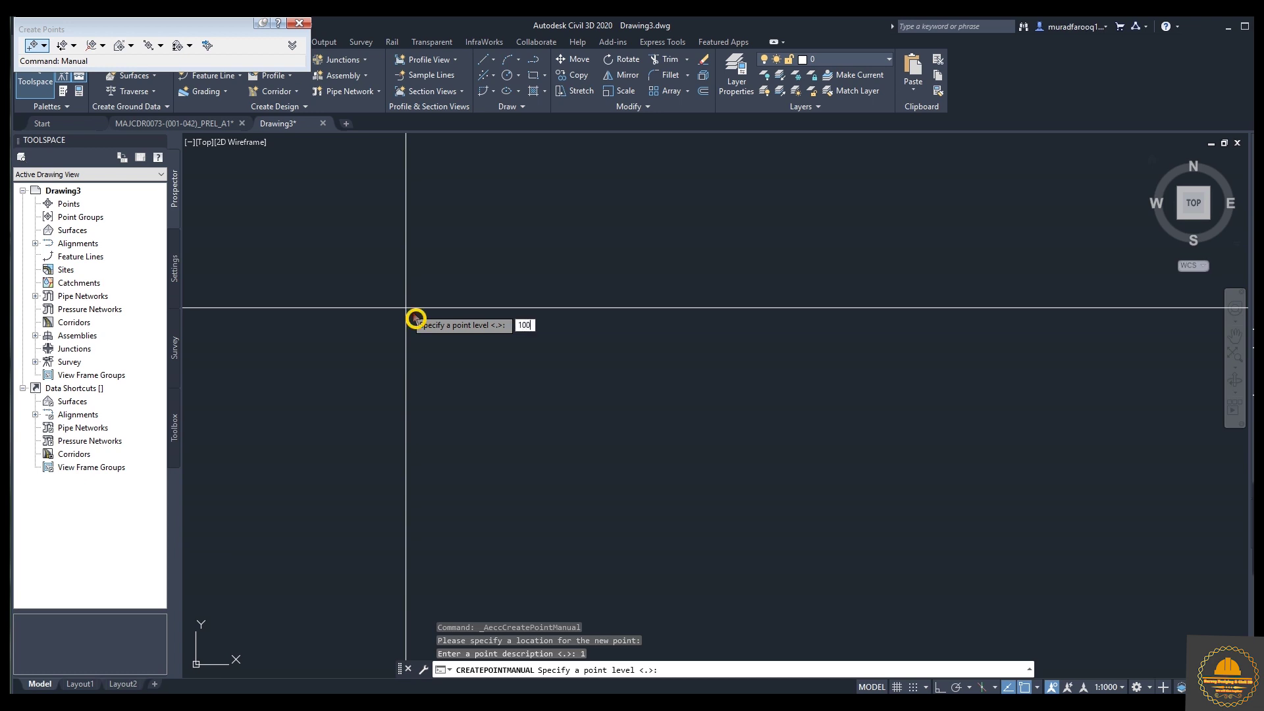
{"action": "key", "text": "Return"}
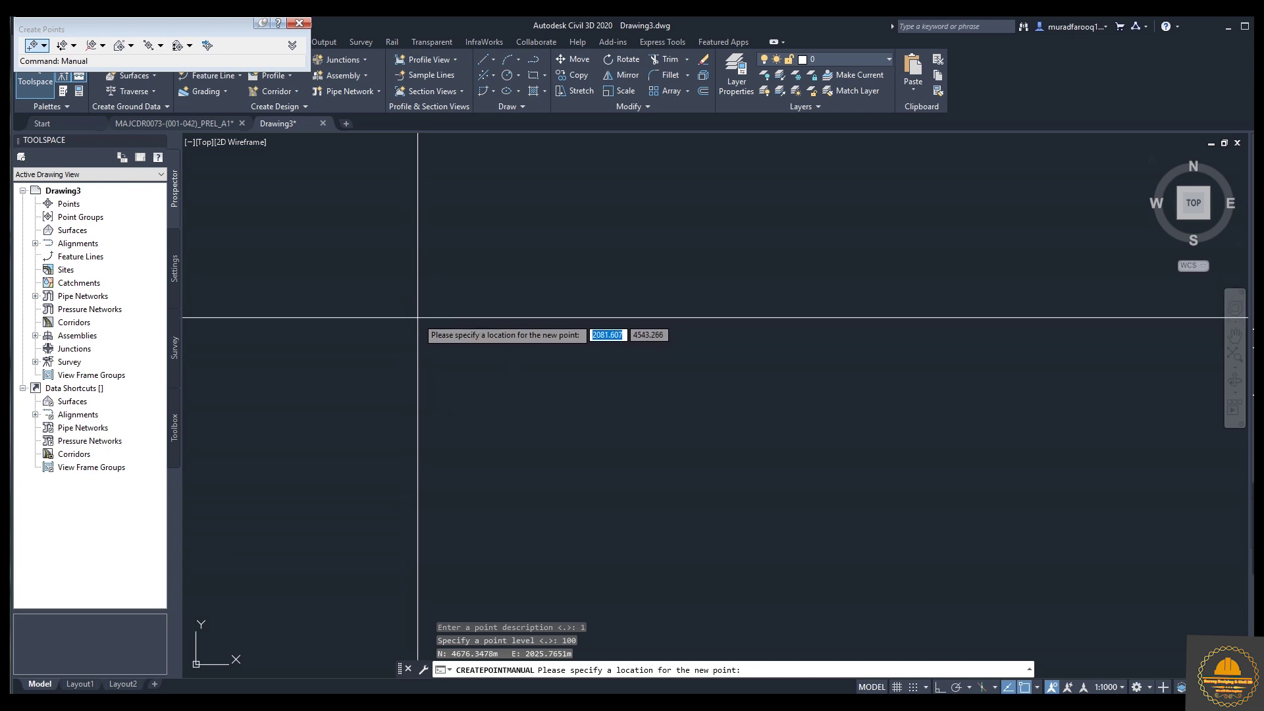
Create a second manual point at the first point's location with description 2 and level 100.20
{"action": "left_click", "coordinate": [410, 295]}
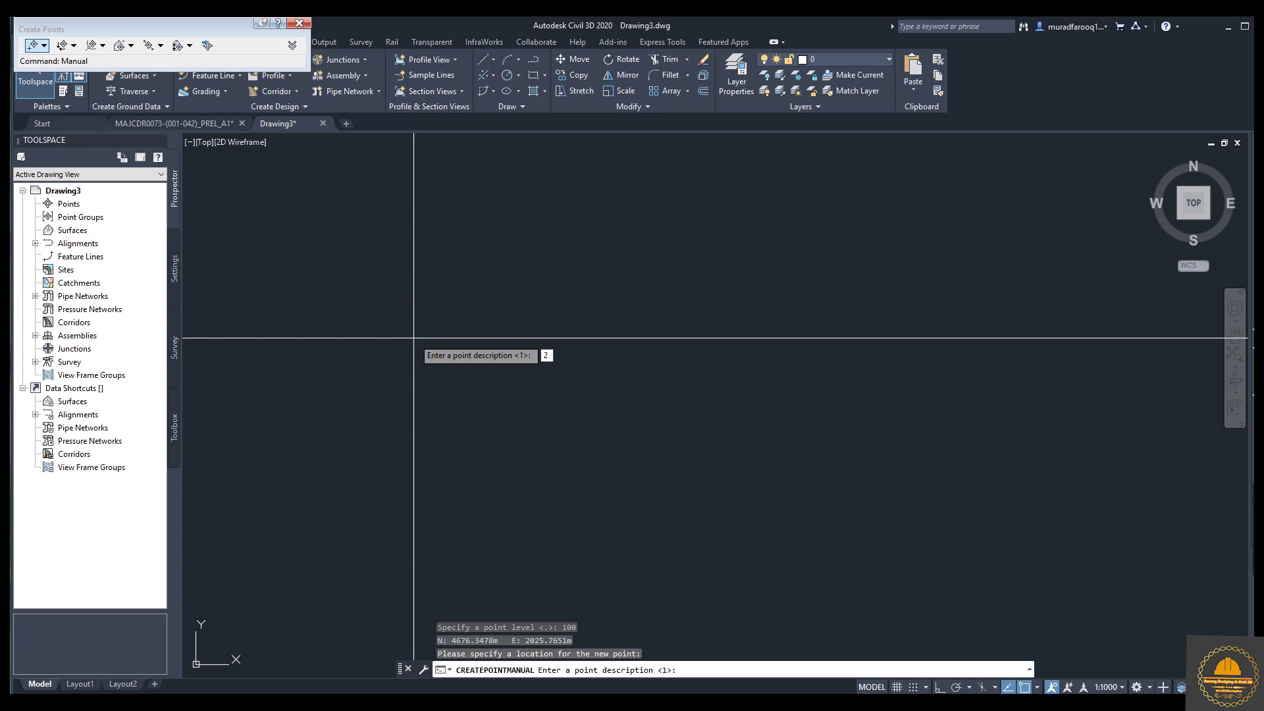
{"action": "key", "text": "Return"}
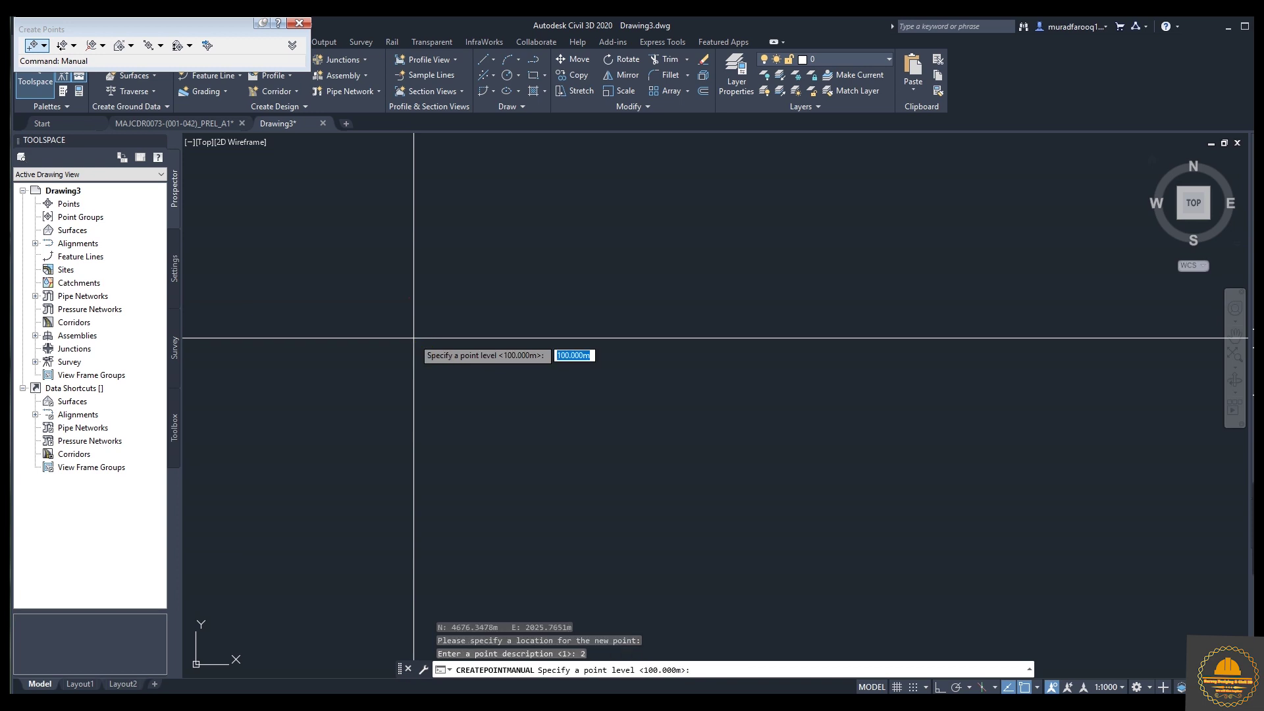
{"action": "type", "text": "100"}
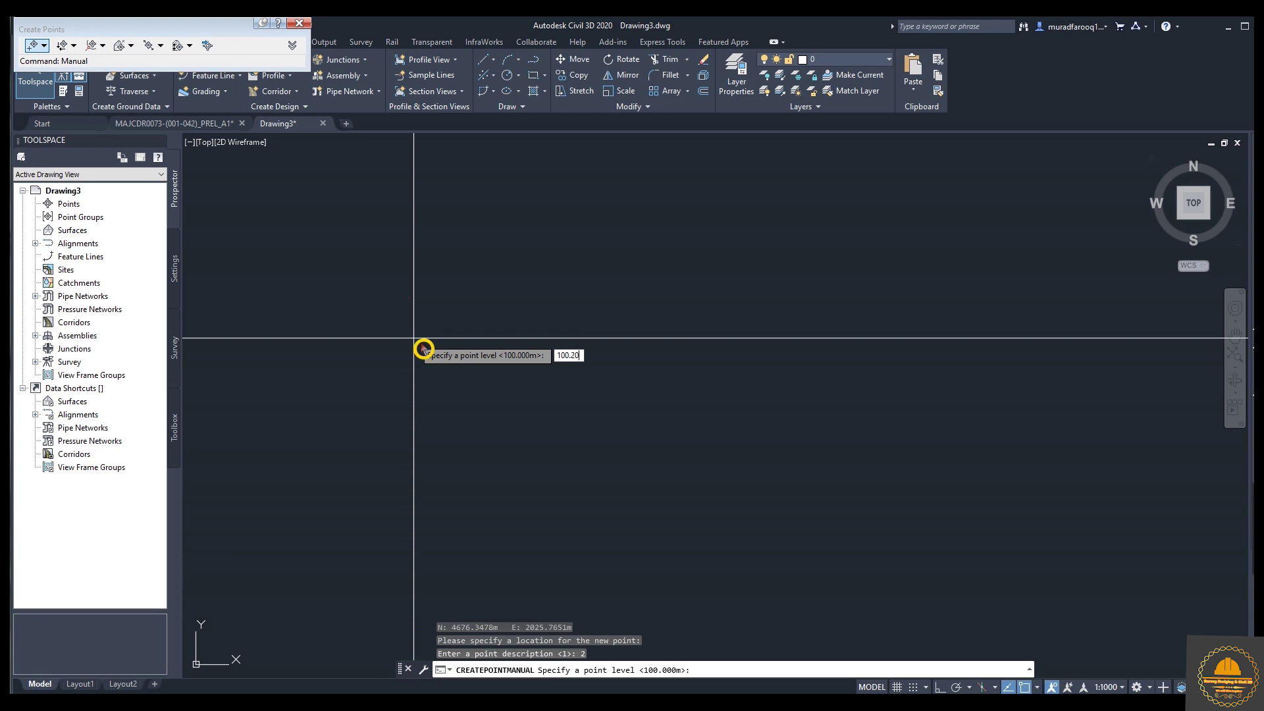
{"action": "key", "text": "Return"}
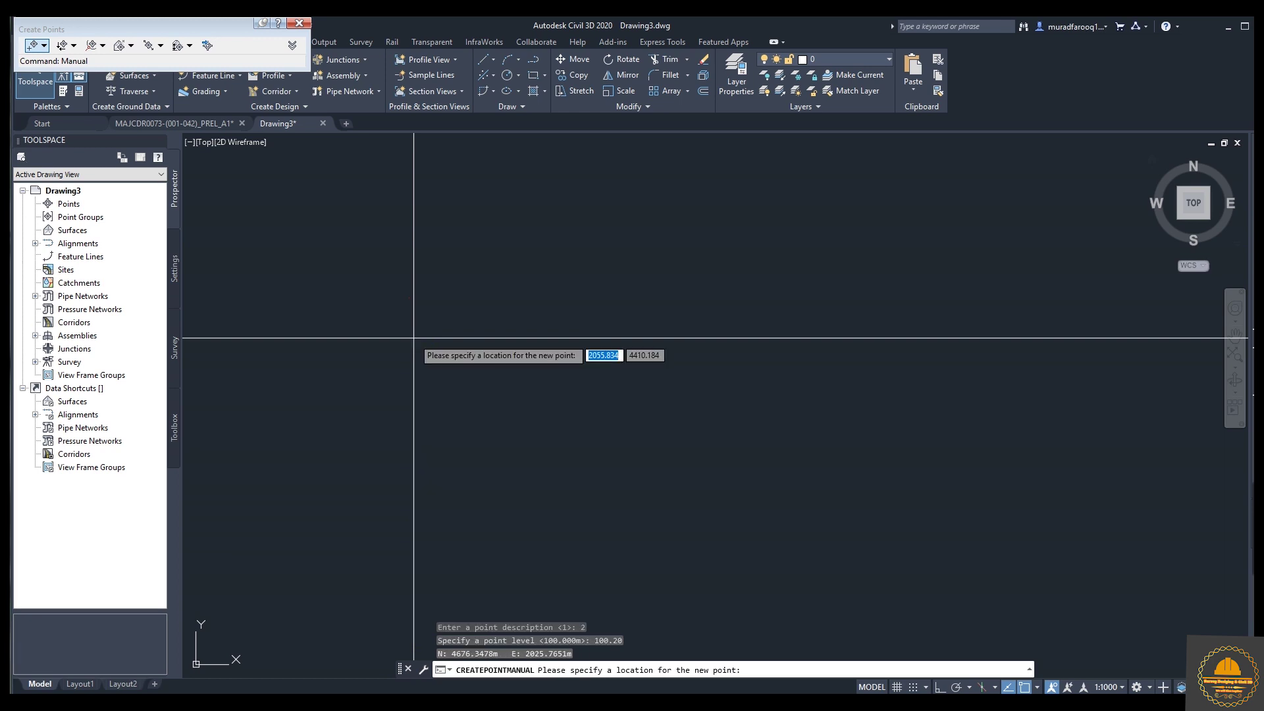
Place another manual point about 63.7 m directly south of the first, with description 2 and level 100.20, and close the point creation tools
{"action": "middle_click_drag", "start_coordinate": [418, 293], "coordinate": [387, 213]}
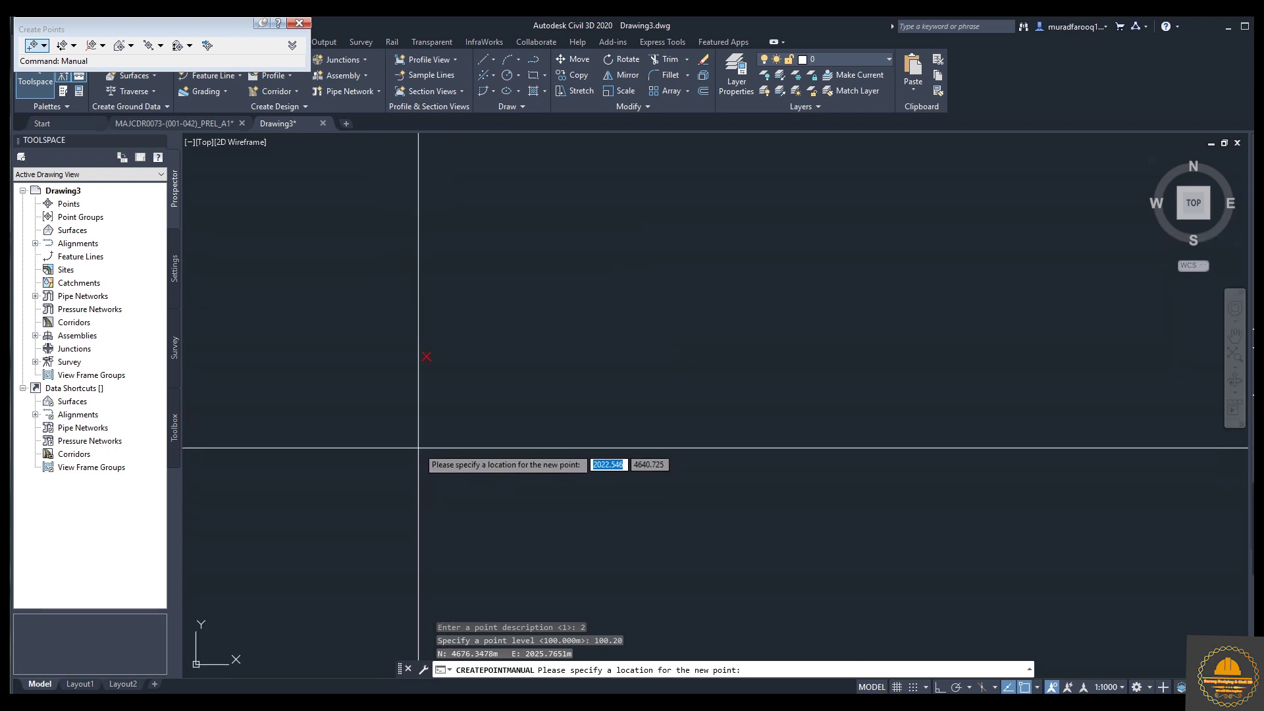
{"action": "middle_click_drag", "start_coordinate": [429, 513], "coordinate": [457, 366]}
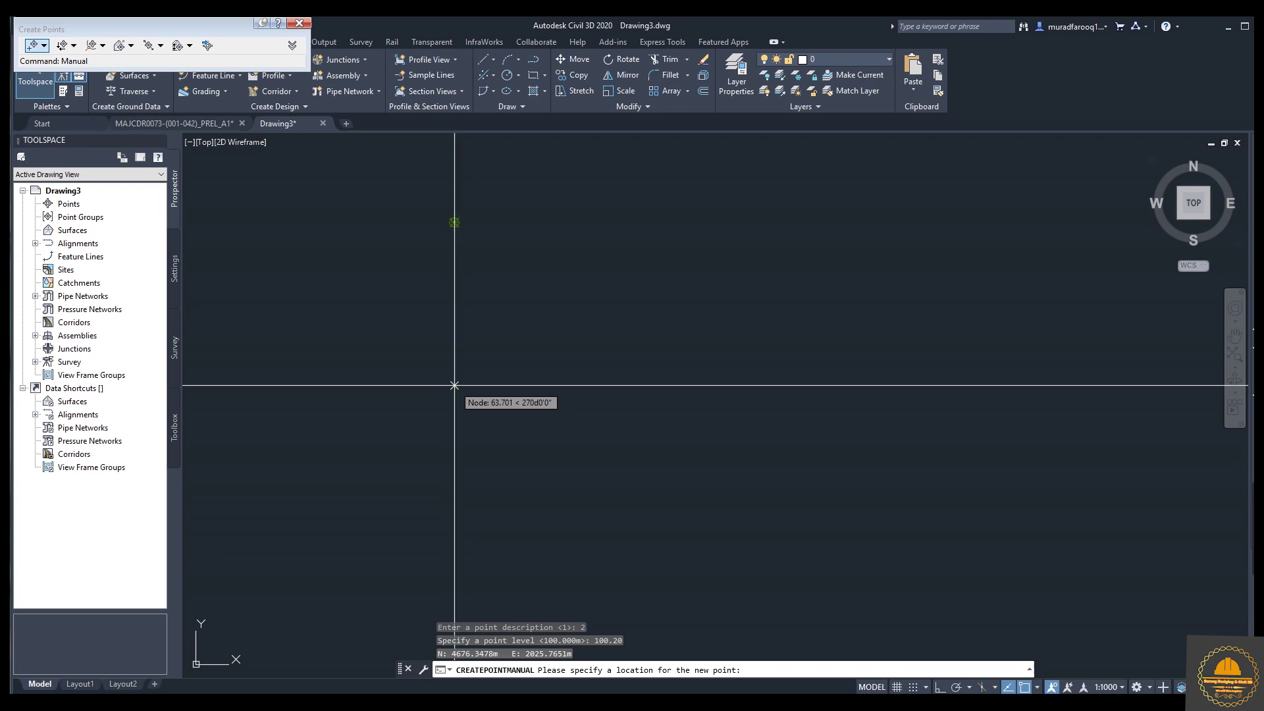
{"action": "left_click", "coordinate": [454, 385]}
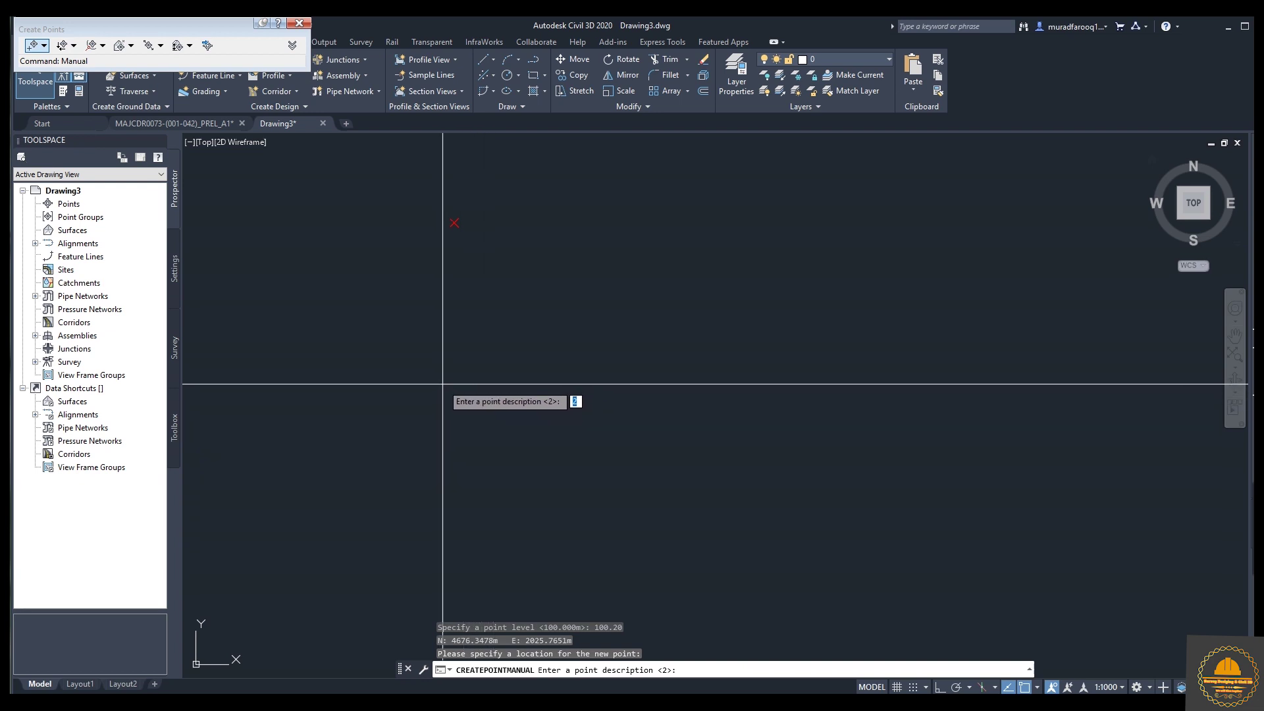
{"action": "key", "text": "Return"}
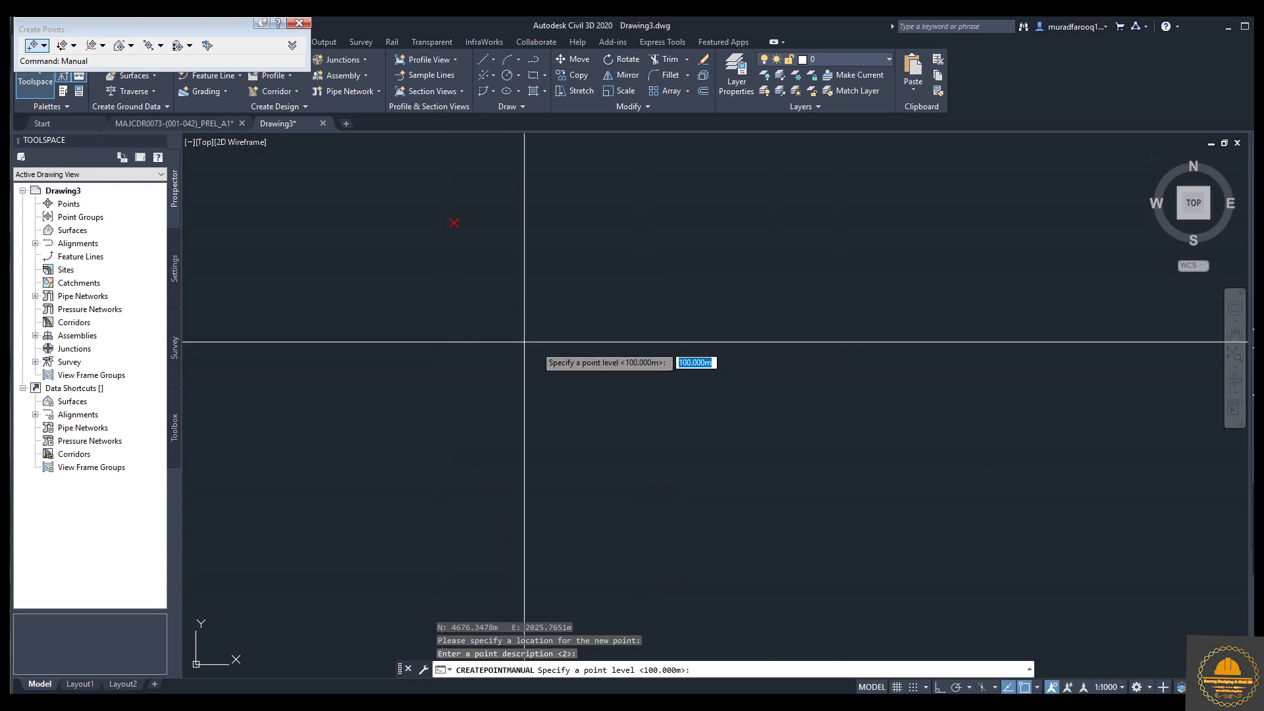
{"action": "type", "text": "1"}
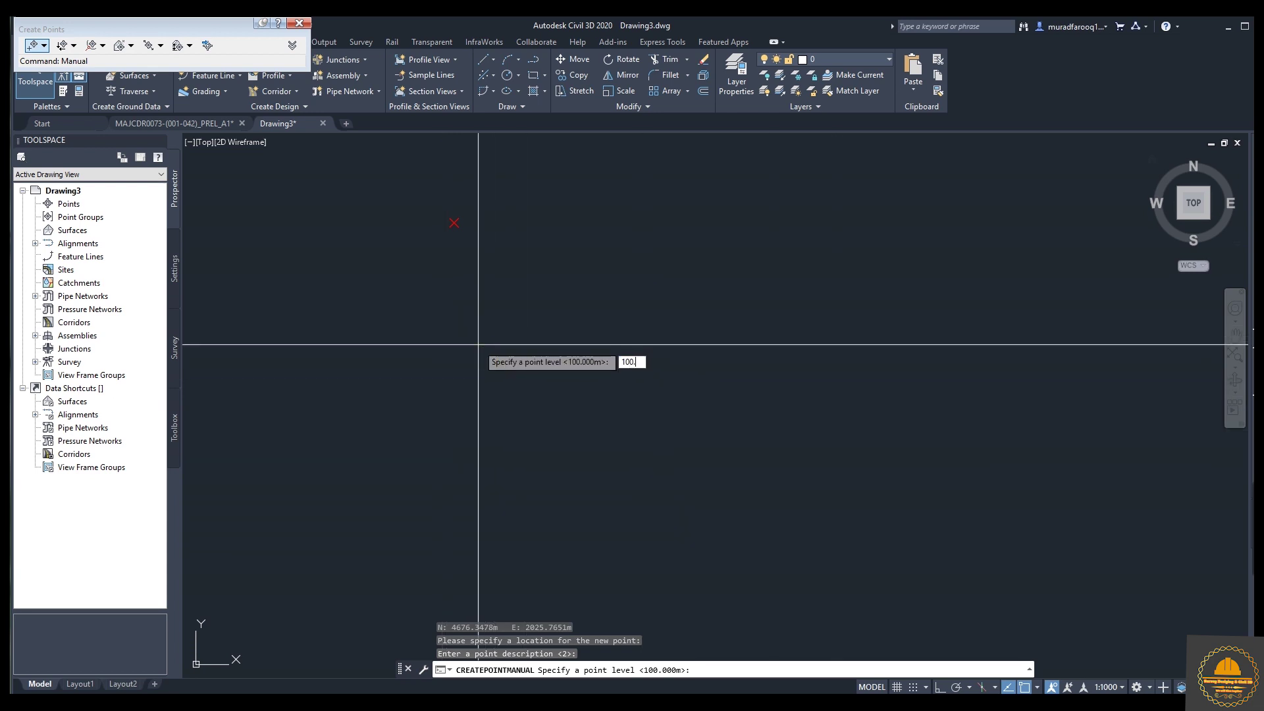
{"action": "key", "text": "Return"}
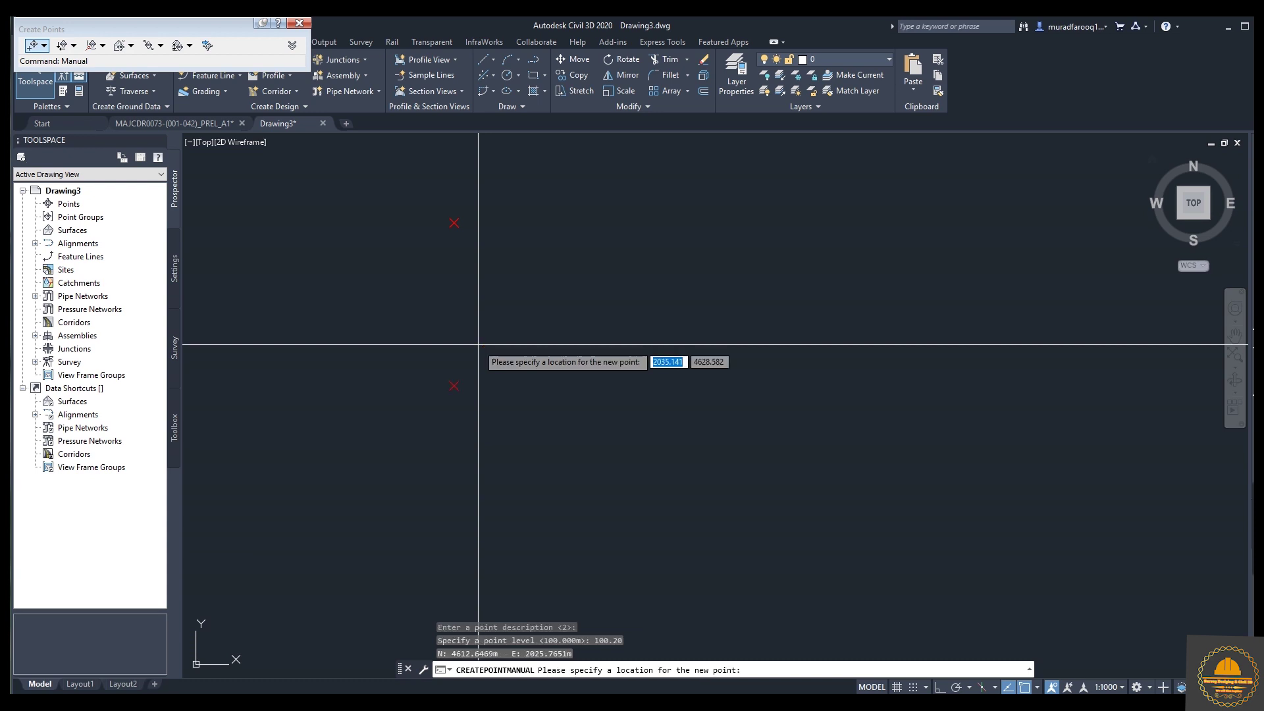
{"action": "key", "text": "Escape"}
{"action": "scroll", "coordinate": [553, 370], "scroll_direction": "down", "scroll_amount": 2}
{"action": "scroll", "coordinate": [542, 424], "scroll_direction": "up", "scroll_amount": 3}
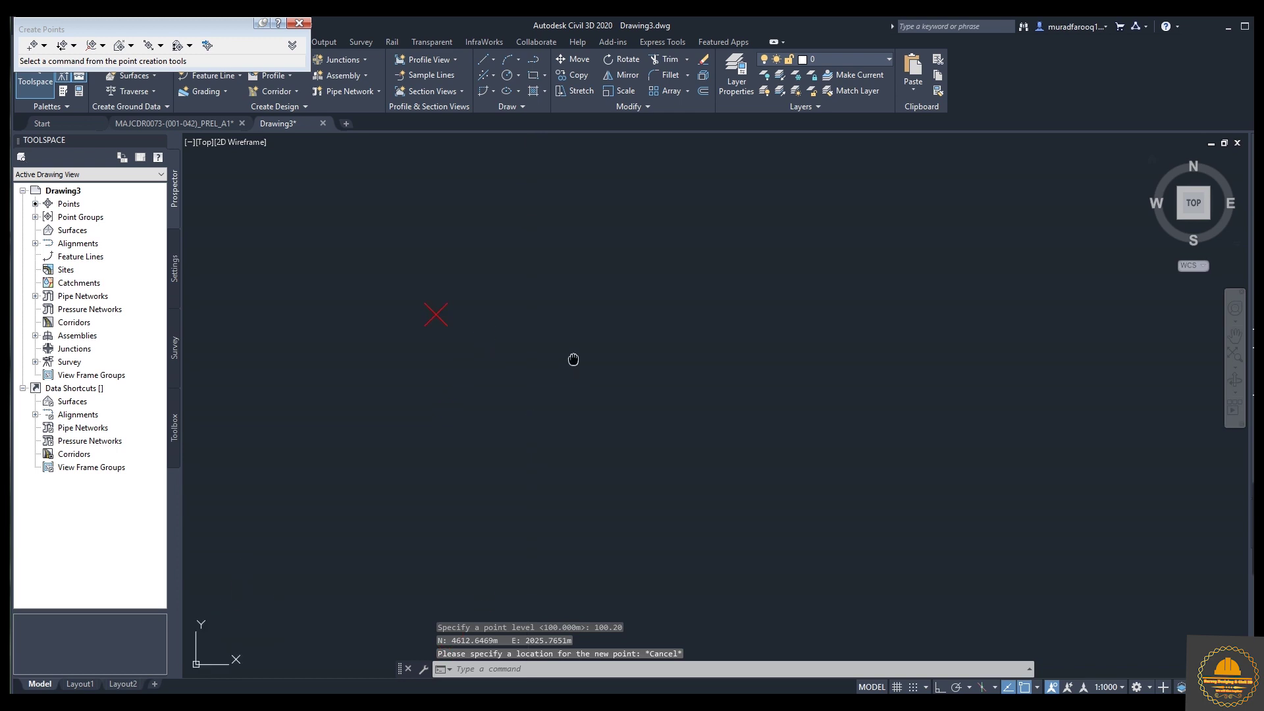
{"action": "middle_click_drag", "start_coordinate": [430, 325], "coordinate": [517, 350]}
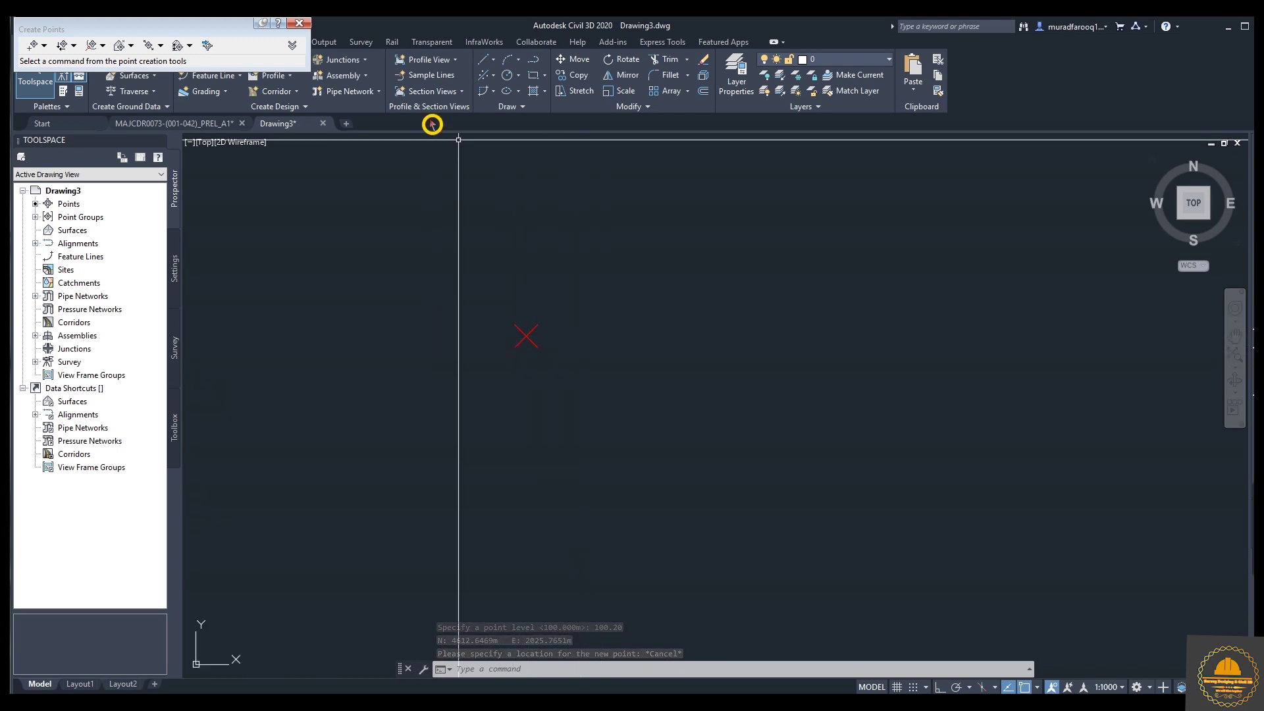
{"action": "left_click", "coordinate": [302, 29]}
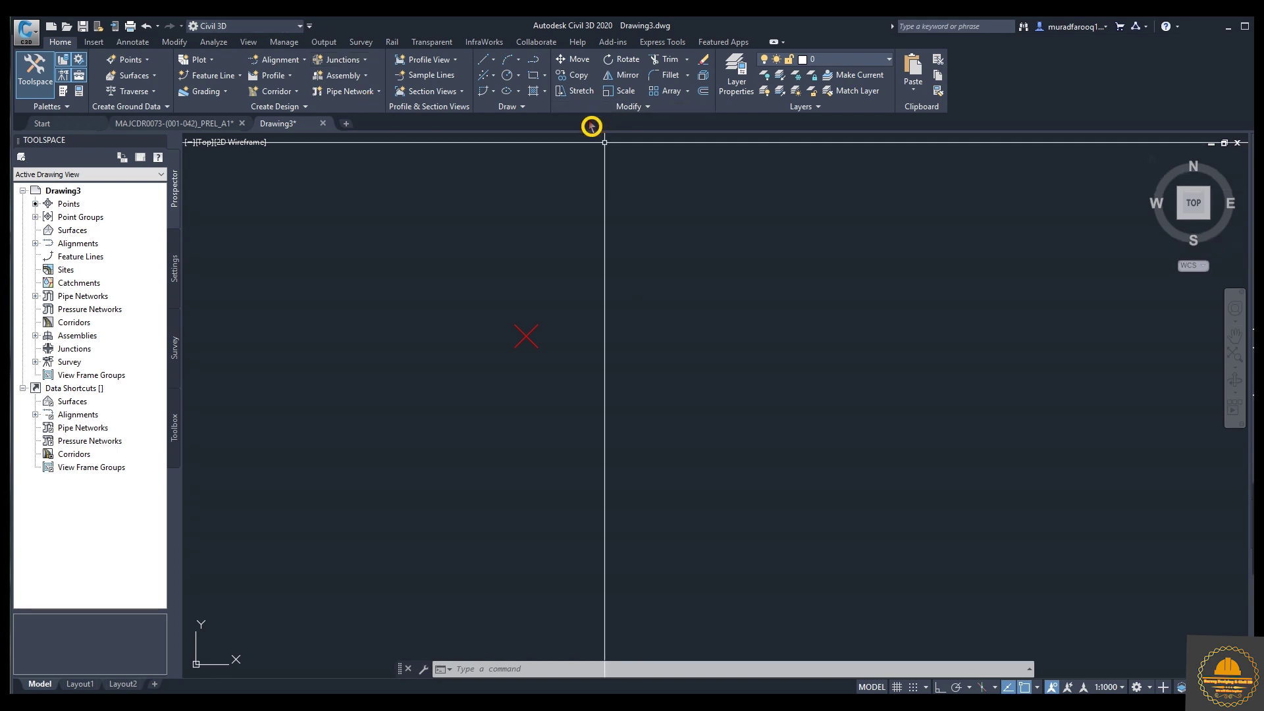
Draw a horizontal line 20 m long running east from the upper point
{"action": "left_click", "coordinate": [494, 65]}
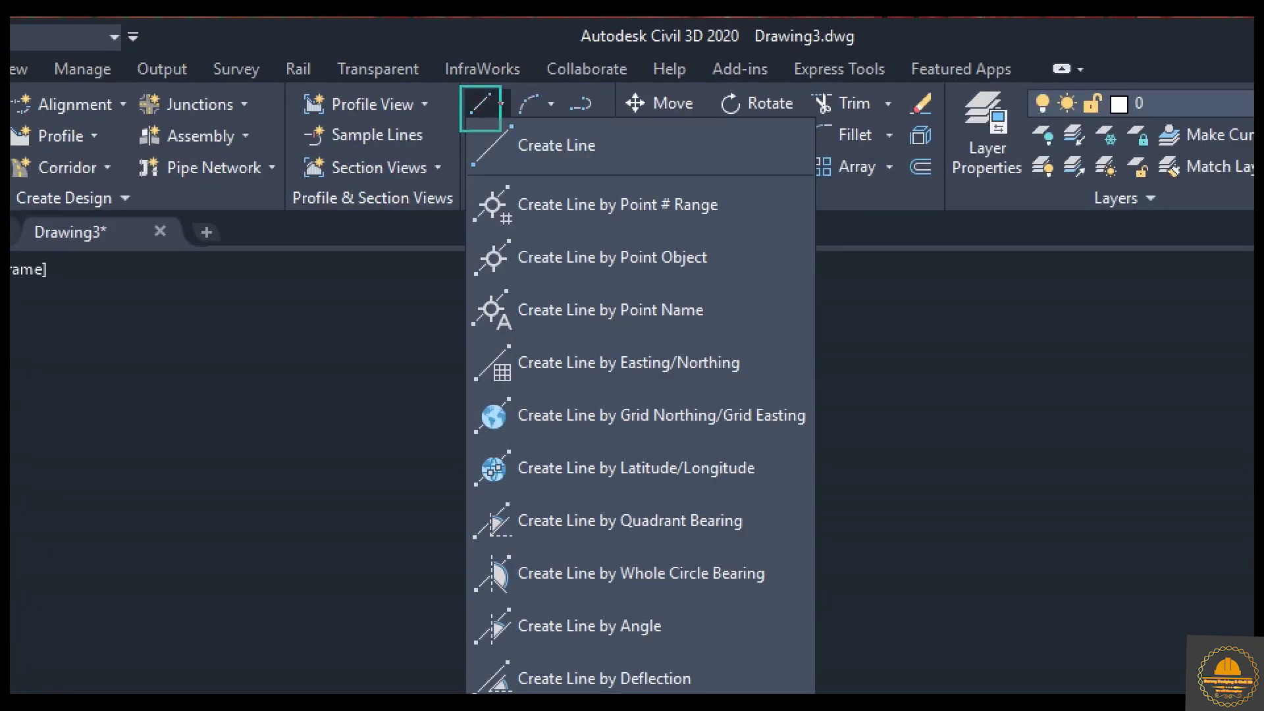
{"action": "left_click", "coordinate": [556, 146]}
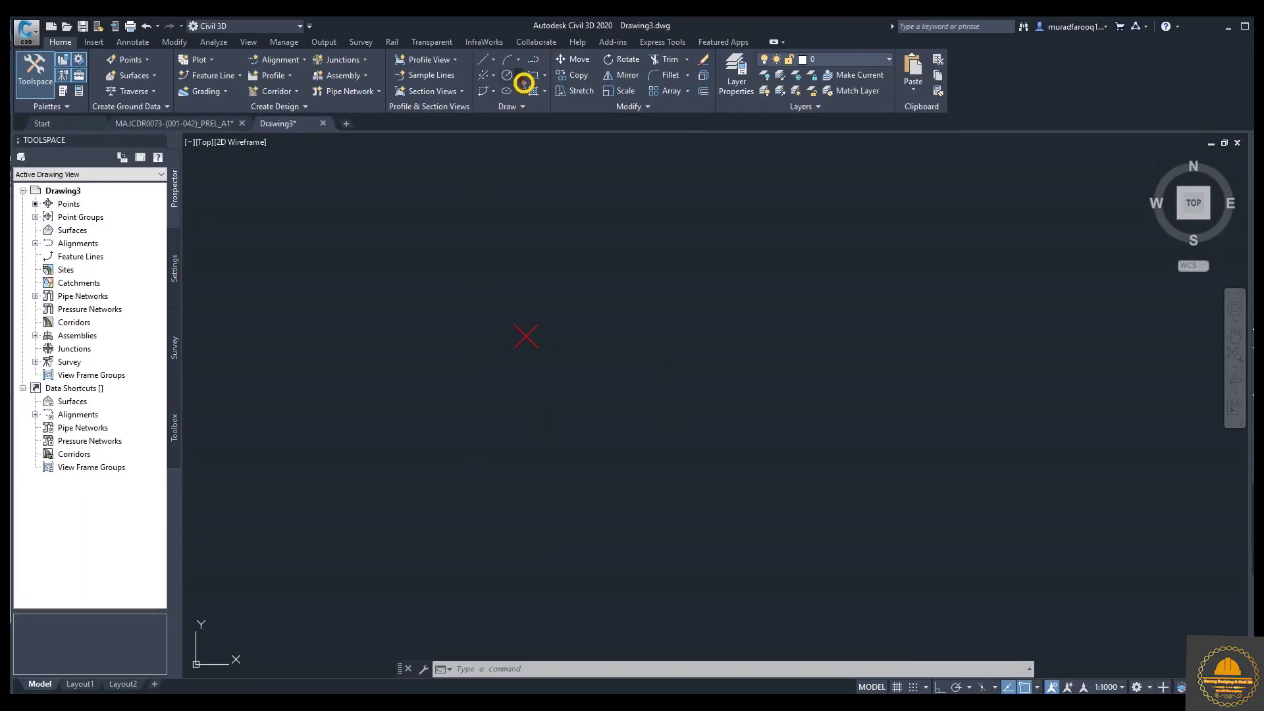
{"action": "left_click", "coordinate": [495, 63]}
{"action": "left_click", "coordinate": [517, 85]}
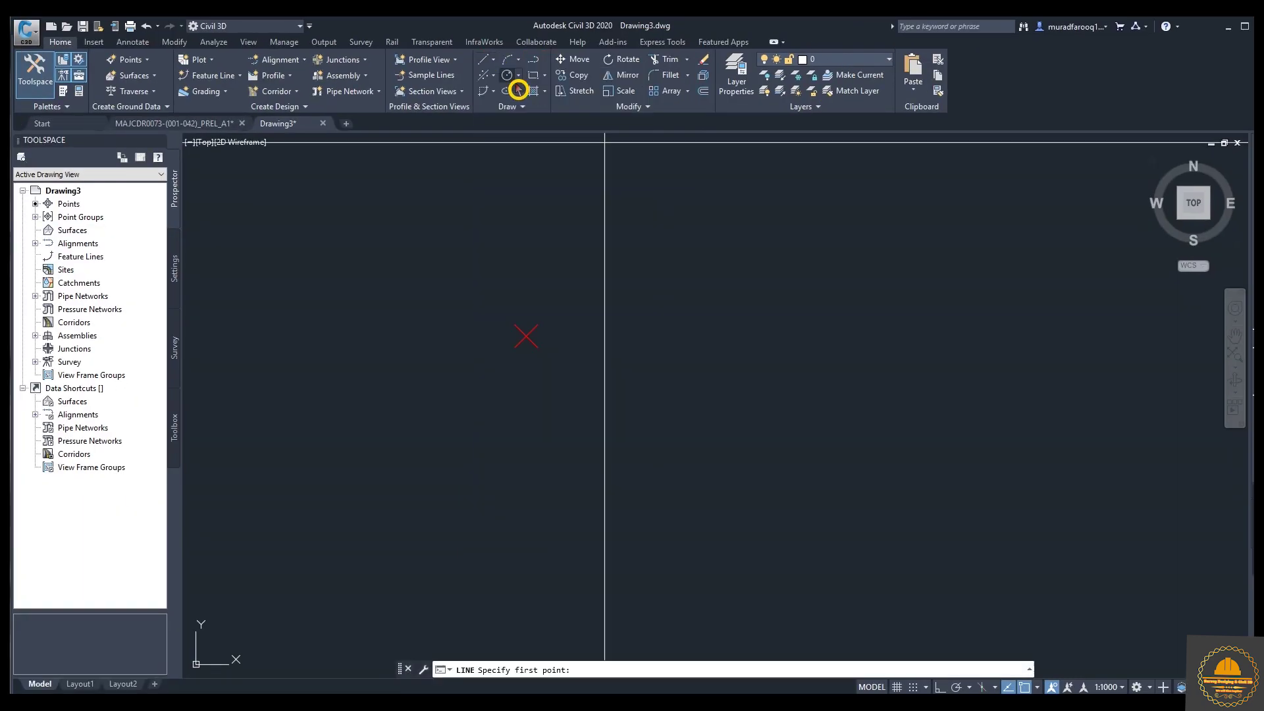
{"action": "left_click", "coordinate": [526, 336]}
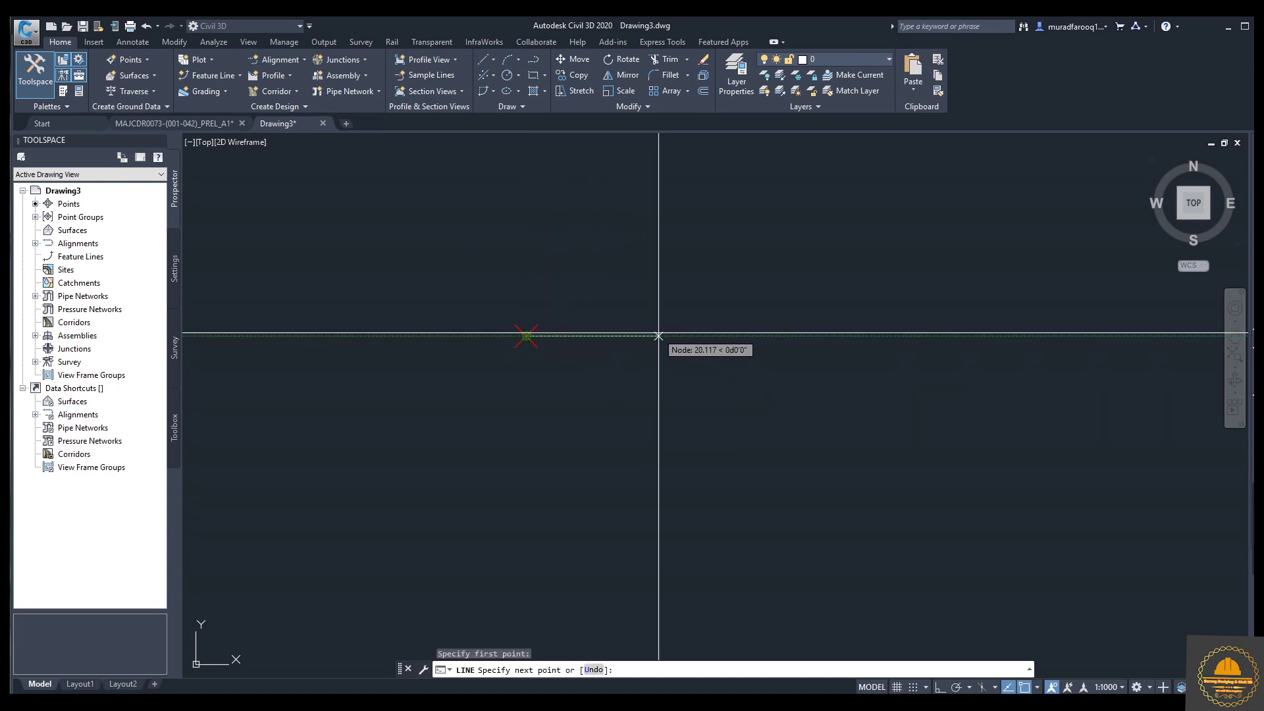
{"action": "type", "text": "20"}
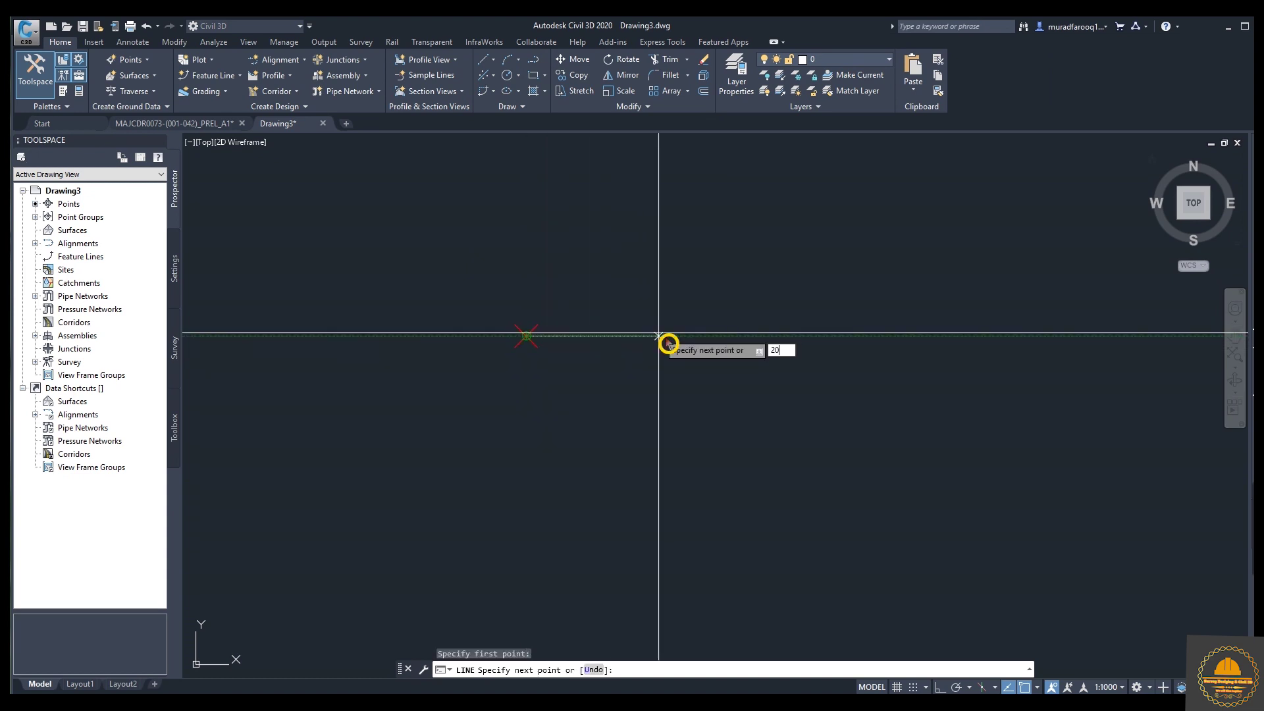
{"action": "key", "text": "Return"}
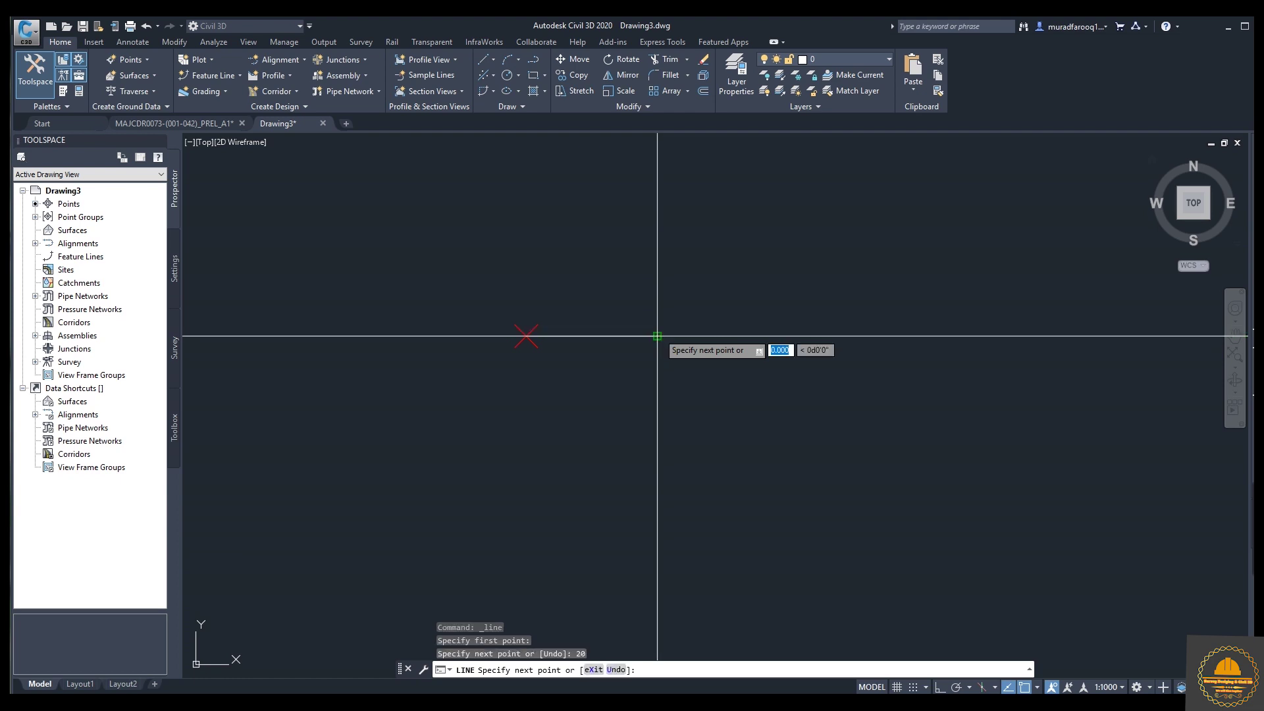
{"action": "key", "text": "Return"}
{"action": "scroll", "coordinate": [659, 333], "scroll_direction": "down", "scroll_amount": 2}
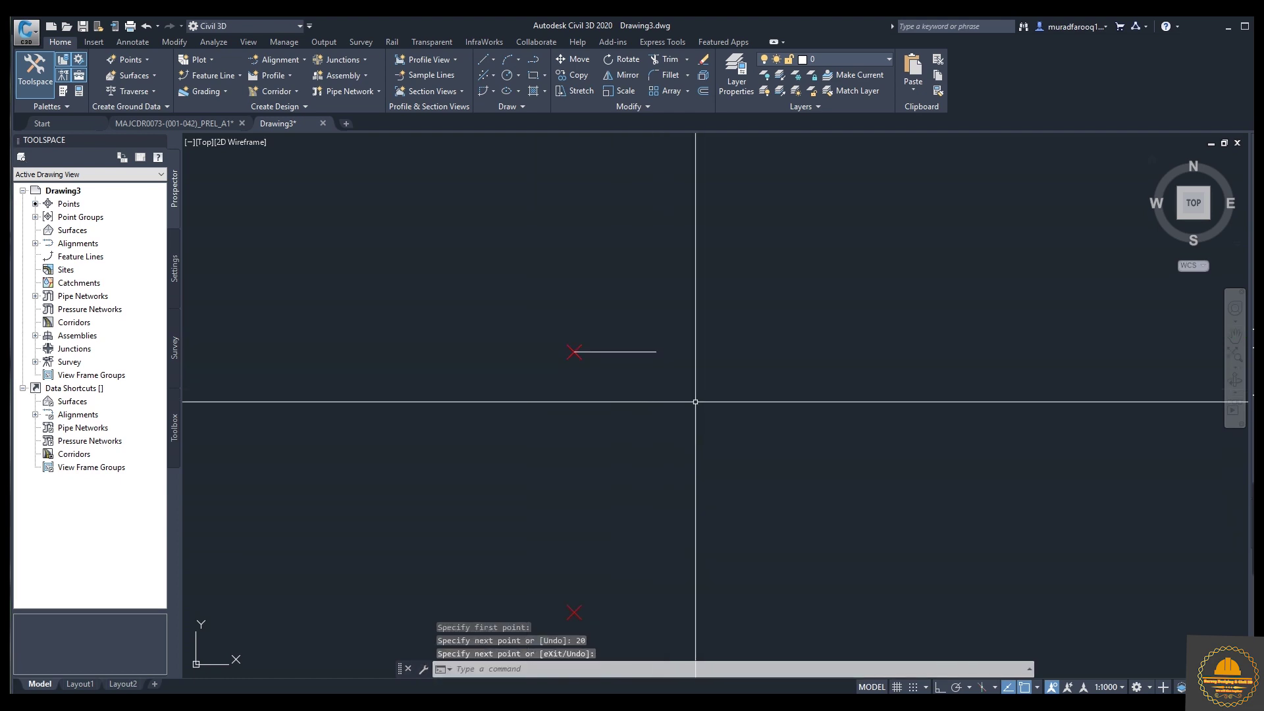
Set the drawing's annotation scale to 1:100
{"action": "scroll", "coordinate": [635, 316], "scroll_direction": "up", "scroll_amount": 4}
{"action": "mouse_move", "coordinate": [635, 316]}
{"action": "middle_mouse_down"}
{"action": "mouse_move", "coordinate": [694, 360]}
{"action": "mouse_move", "coordinate": [959, 380]}
{"action": "middle_mouse_up"}
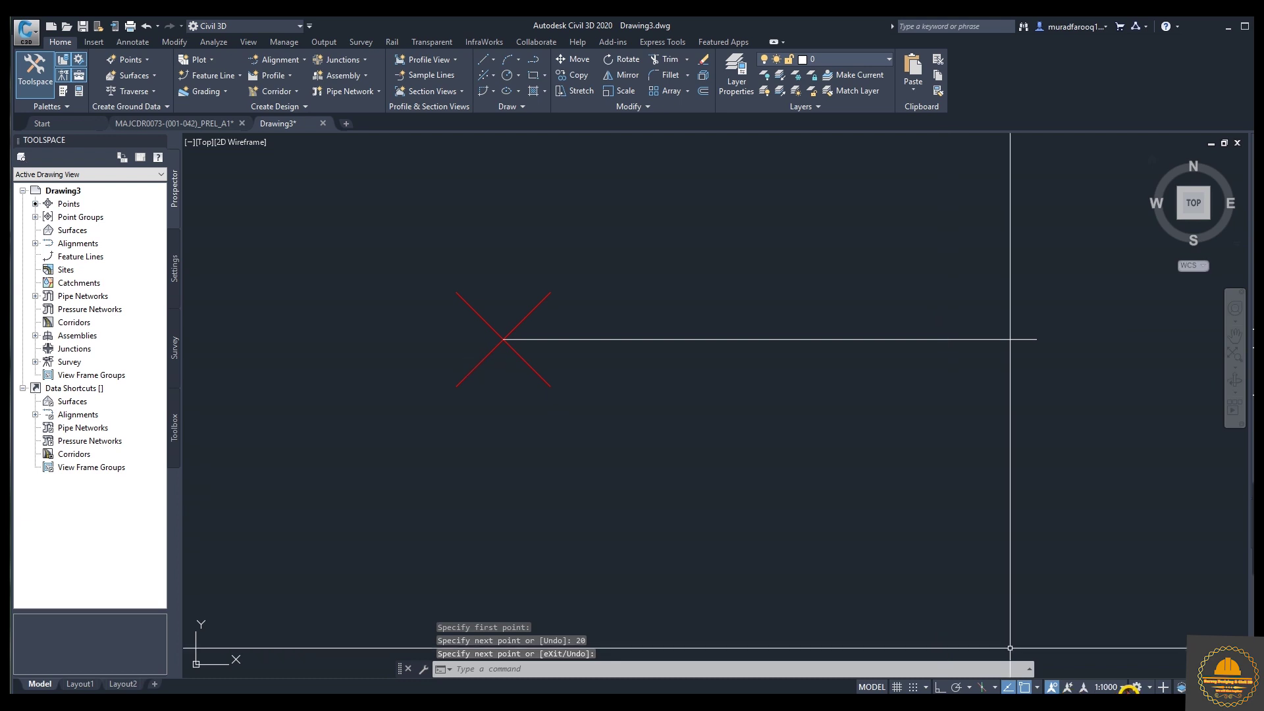
{"action": "left_click", "coordinate": [1107, 686]}
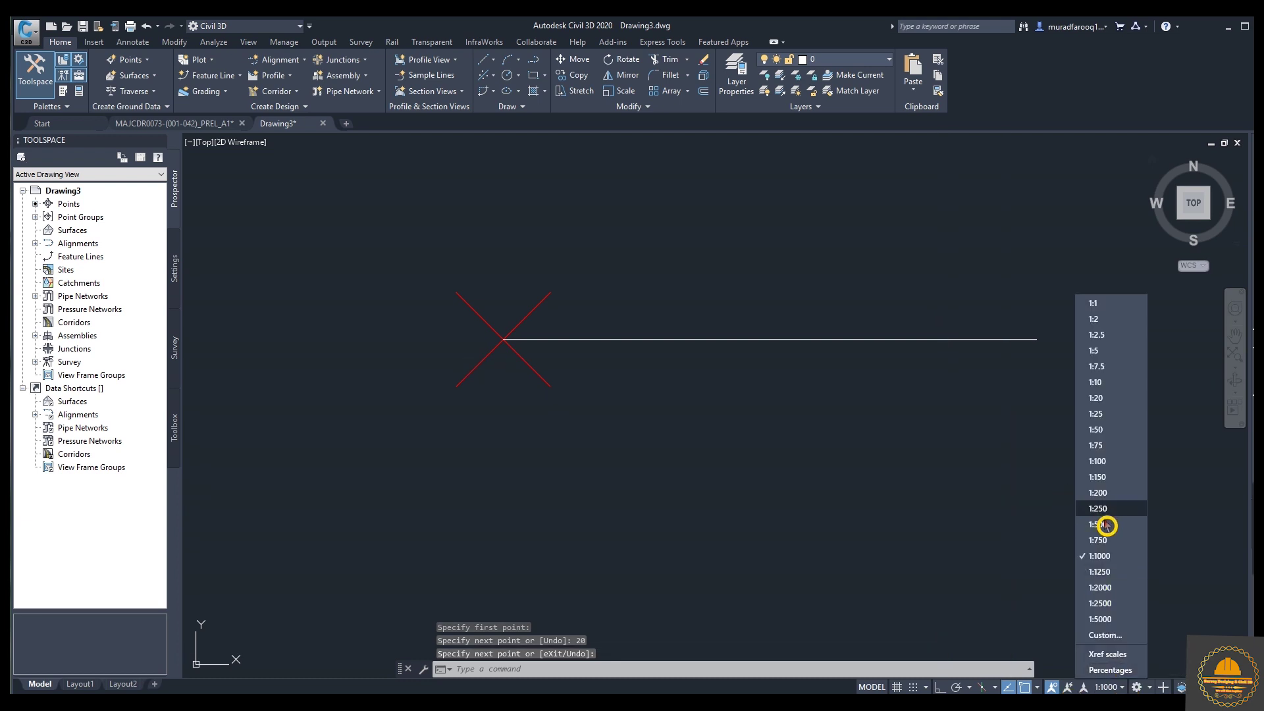
{"action": "left_click", "coordinate": [1098, 460]}
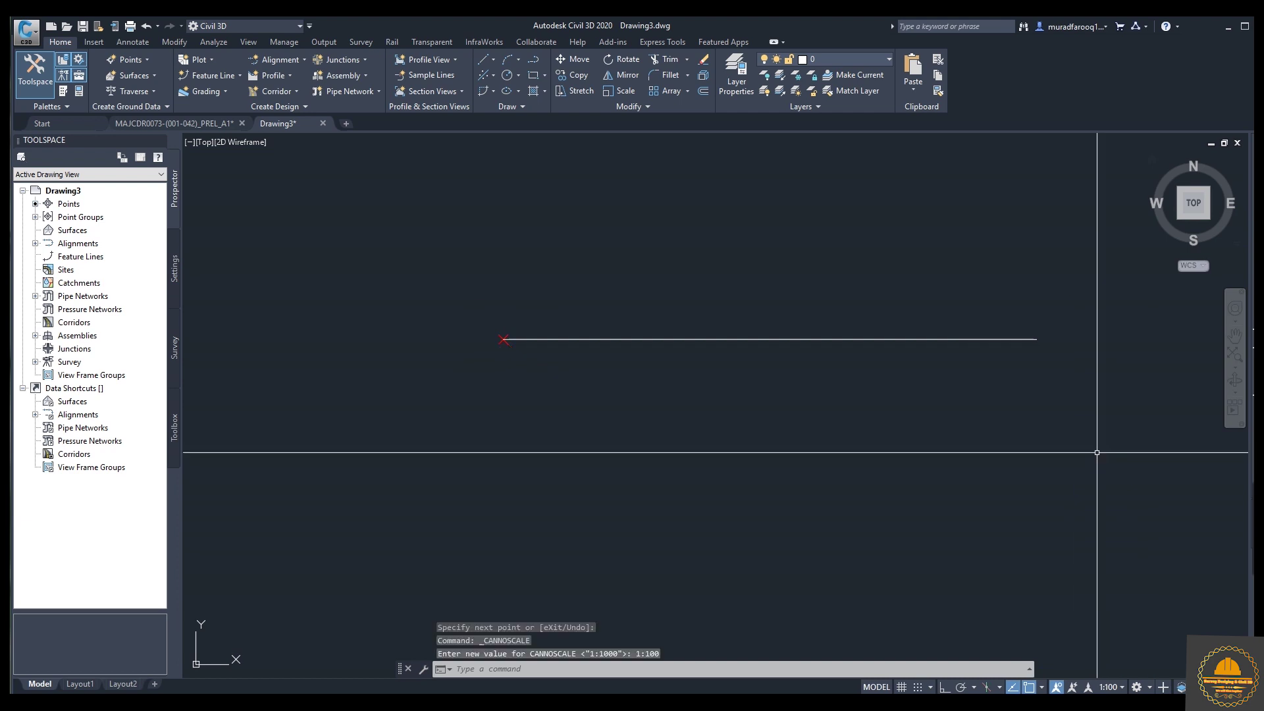
Move the lower point north so that it sits about 8 m directly below the upper point
{"action": "scroll", "coordinate": [813, 476], "scroll_direction": "down", "scroll_amount": 2}
{"action": "middle_click_drag", "start_coordinate": [813, 477], "coordinate": [751, 342]}
{"action": "scroll", "coordinate": [752, 342], "scroll_direction": "down", "scroll_amount": 2}
{"action": "middle_click_drag", "start_coordinate": [781, 395], "coordinate": [677, 387]}
{"action": "scroll", "coordinate": [623, 537], "scroll_direction": "up", "scroll_amount": 3}
{"action": "scroll", "coordinate": [623, 536], "scroll_direction": "down", "scroll_amount": 2}
{"action": "middle_click_drag", "start_coordinate": [601, 531], "coordinate": [603, 494]}
{"action": "scroll", "coordinate": [590, 522], "scroll_direction": "up", "scroll_amount": 2}
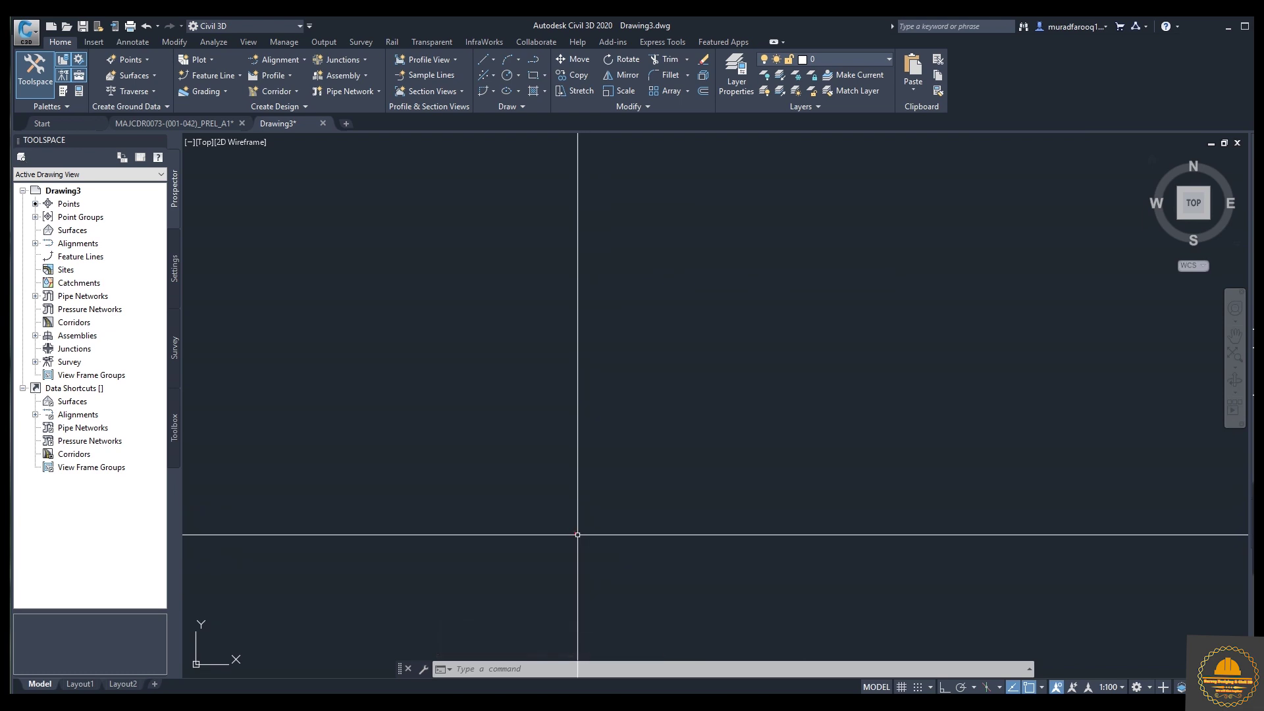
{"action": "left_click", "coordinate": [576, 532]}
{"action": "type", "text": "m"}
{"action": "key", "text": "Return"}
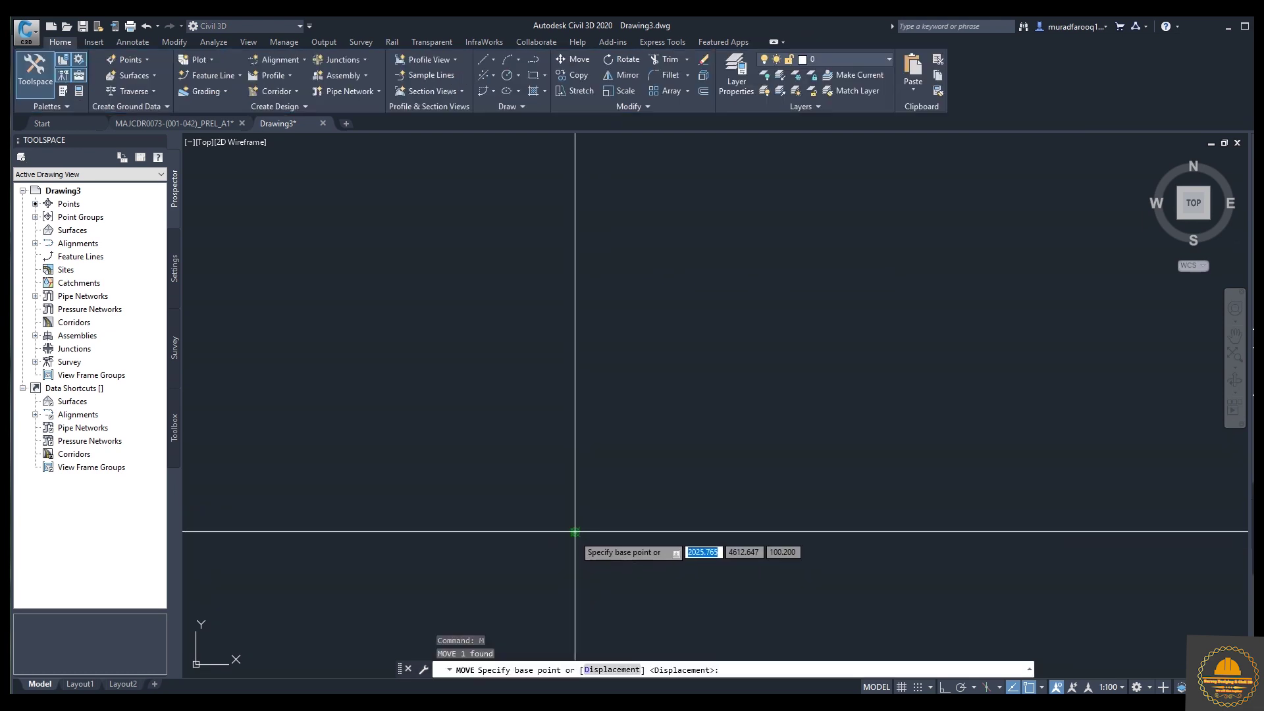
{"action": "left_click", "coordinate": [575, 531]}
{"action": "middle_click_drag", "start_coordinate": [593, 325], "coordinate": [576, 553]}
{"action": "scroll", "coordinate": [553, 506], "scroll_direction": "up", "scroll_amount": 5}
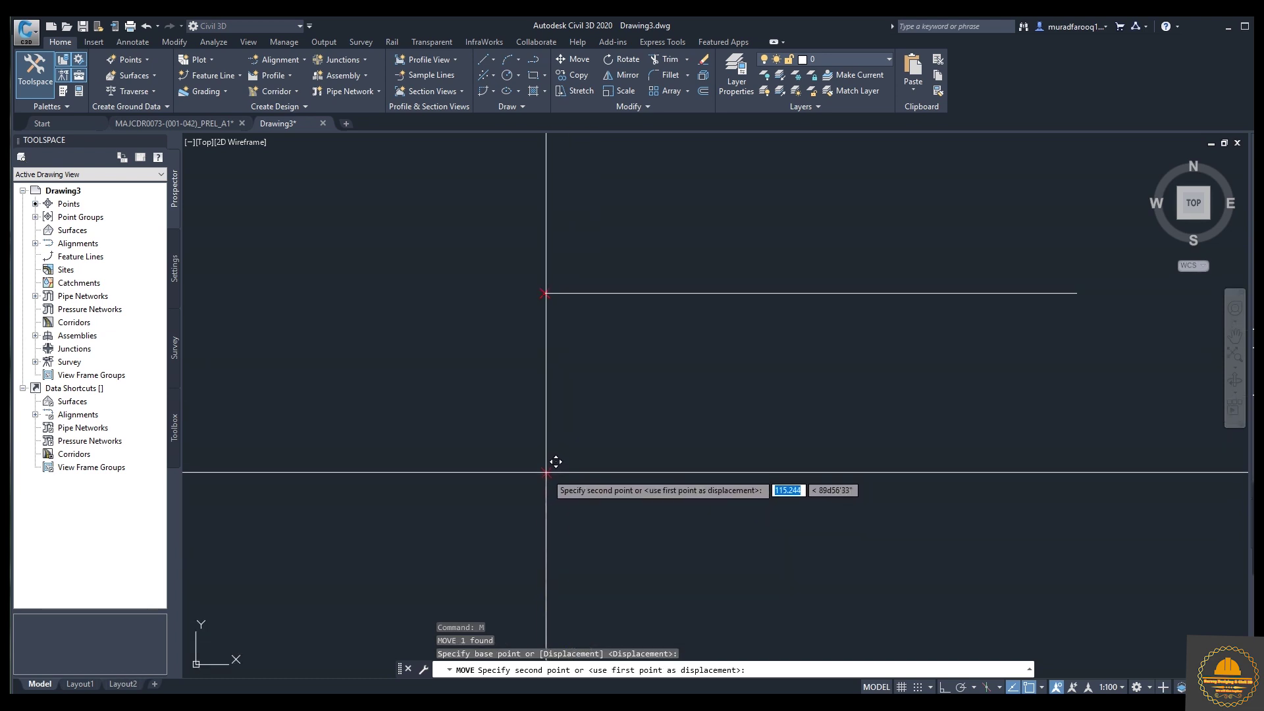
{"action": "middle_click_drag", "start_coordinate": [550, 458], "coordinate": [553, 353]}
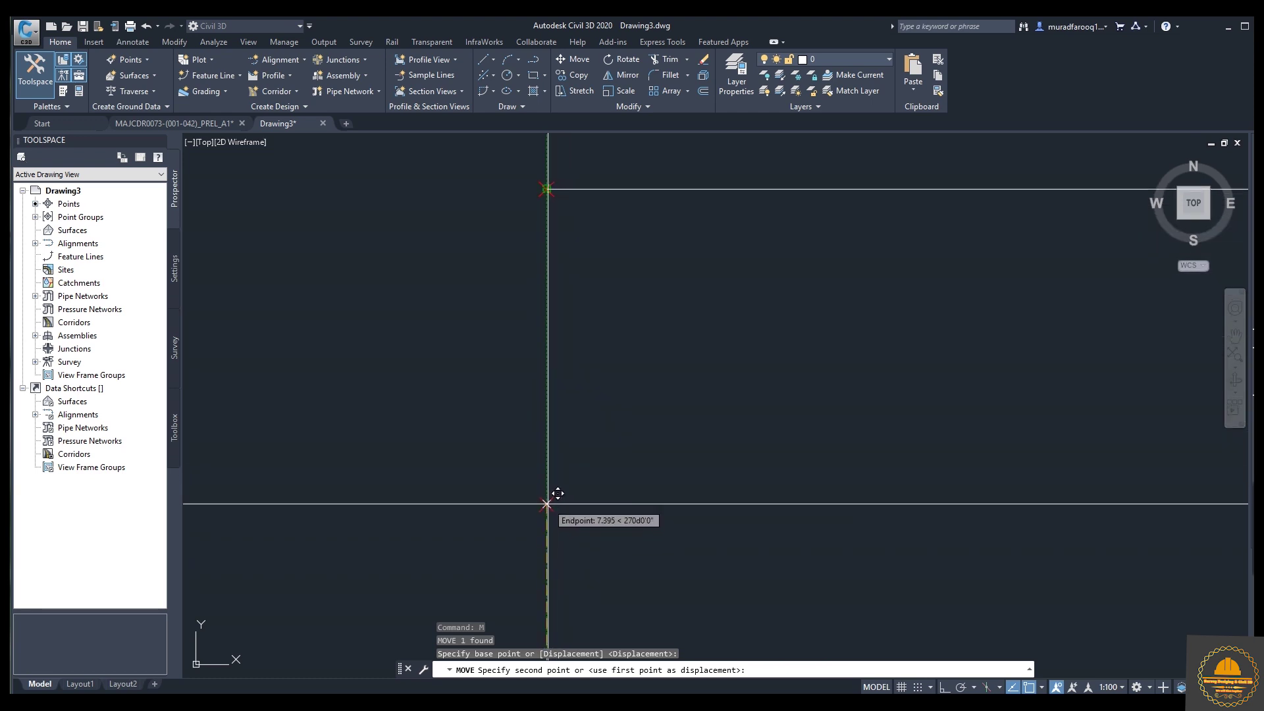
{"action": "left_click", "coordinate": [557, 525]}
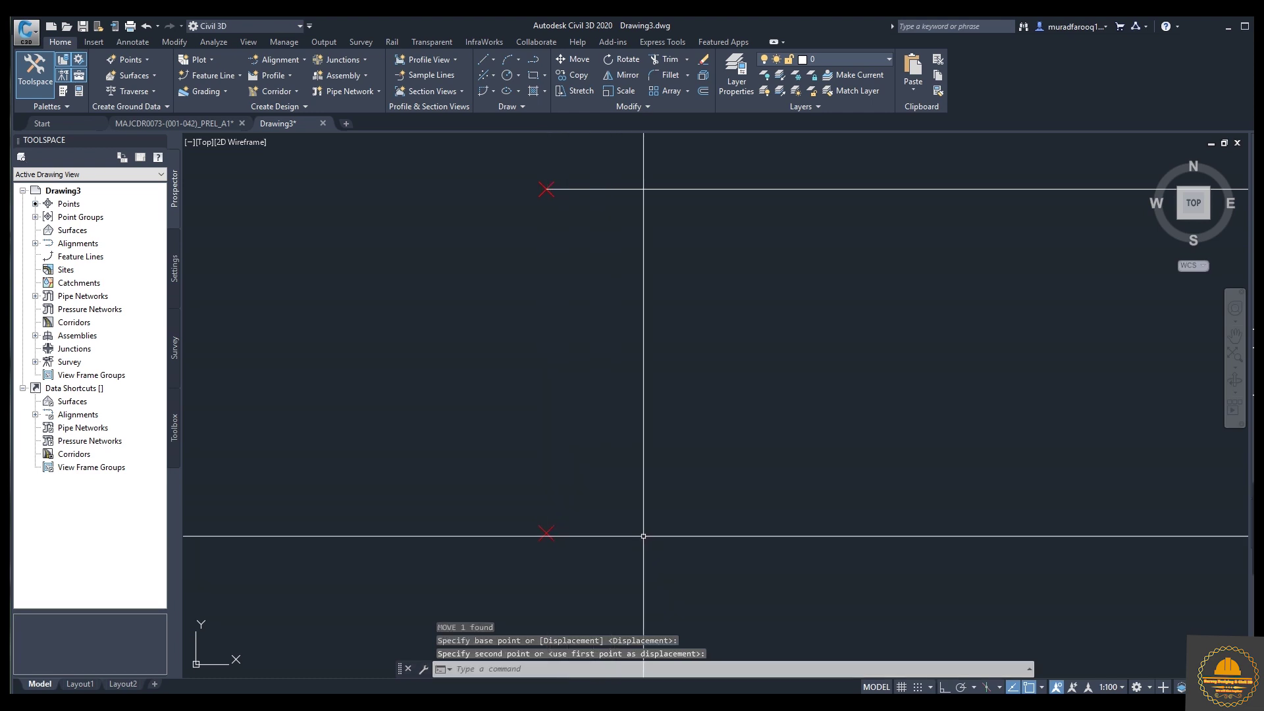
{"action": "key", "text": "Escape"}
{"action": "middle_click_drag", "start_coordinate": [644, 536], "coordinate": [624, 257]}
{"action": "scroll", "coordinate": [683, 375], "scroll_direction": "down", "scroll_amount": 2}
{"action": "mouse_move", "coordinate": [683, 375]}
{"action": "middle_mouse_down"}
{"action": "mouse_move", "coordinate": [598, 334]}
{"action": "mouse_move", "coordinate": [649, 390]}
{"action": "middle_mouse_up"}
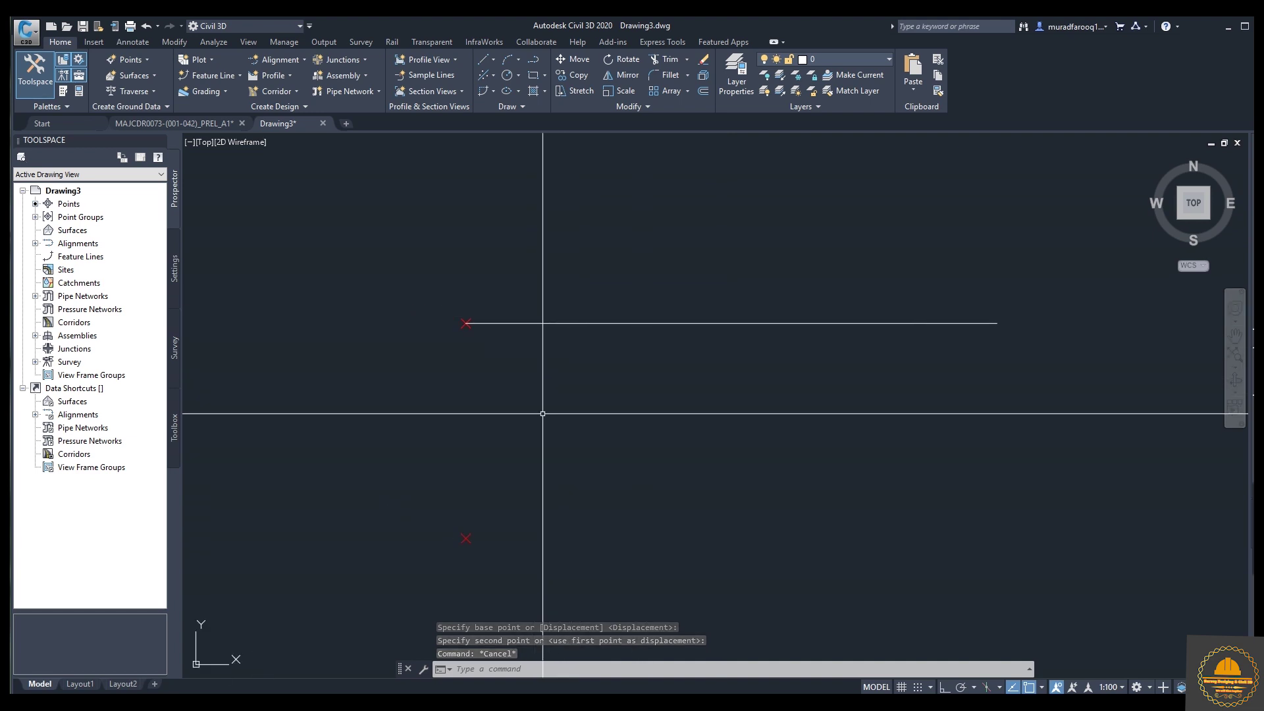
Start creating points by slope and distance from the line's west end at level 100, heading east along the line with a gradient of -3.00%
{"action": "left_click", "coordinate": [151, 64]}
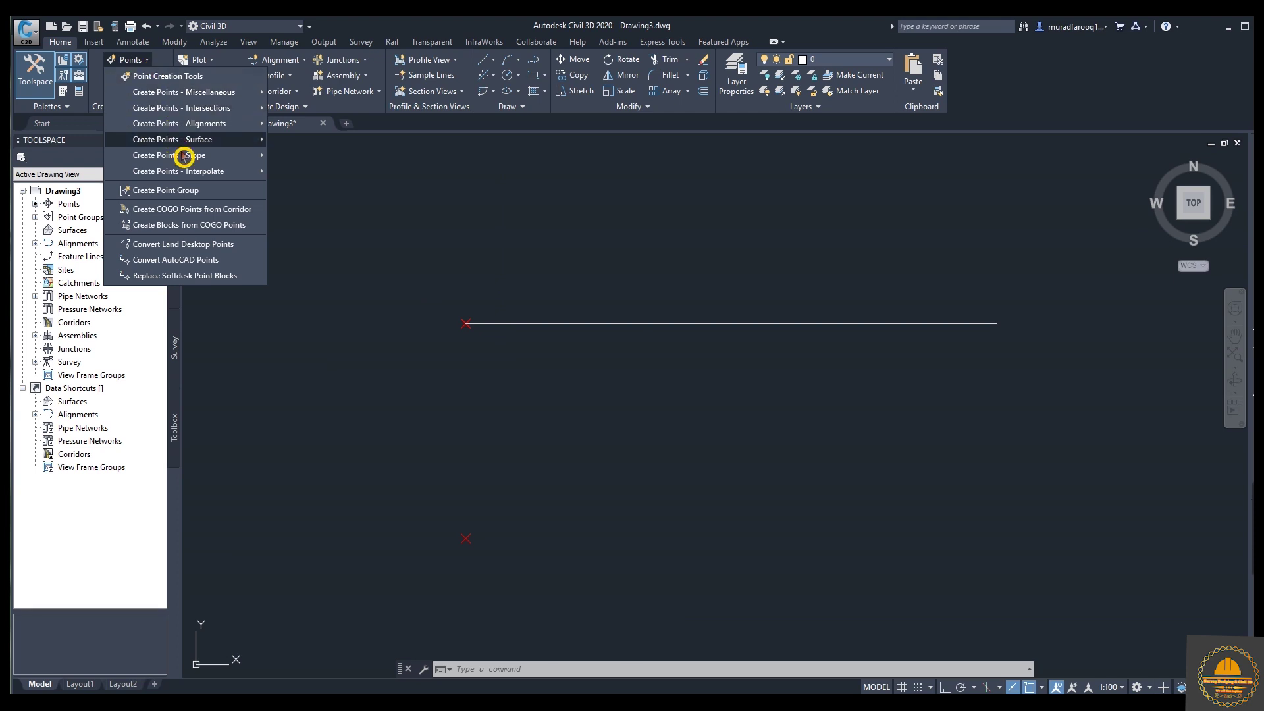
{"action": "mouse_move", "coordinate": [194, 161]}
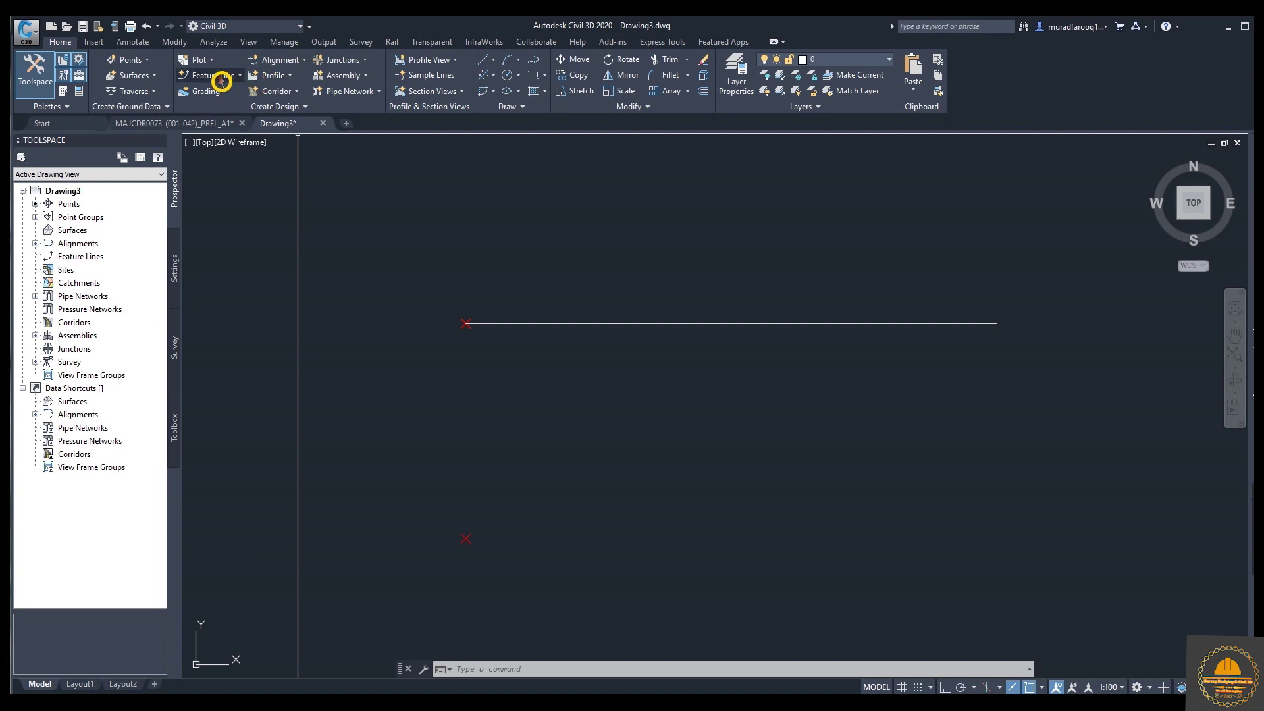
{"action": "left_click", "coordinate": [145, 59]}
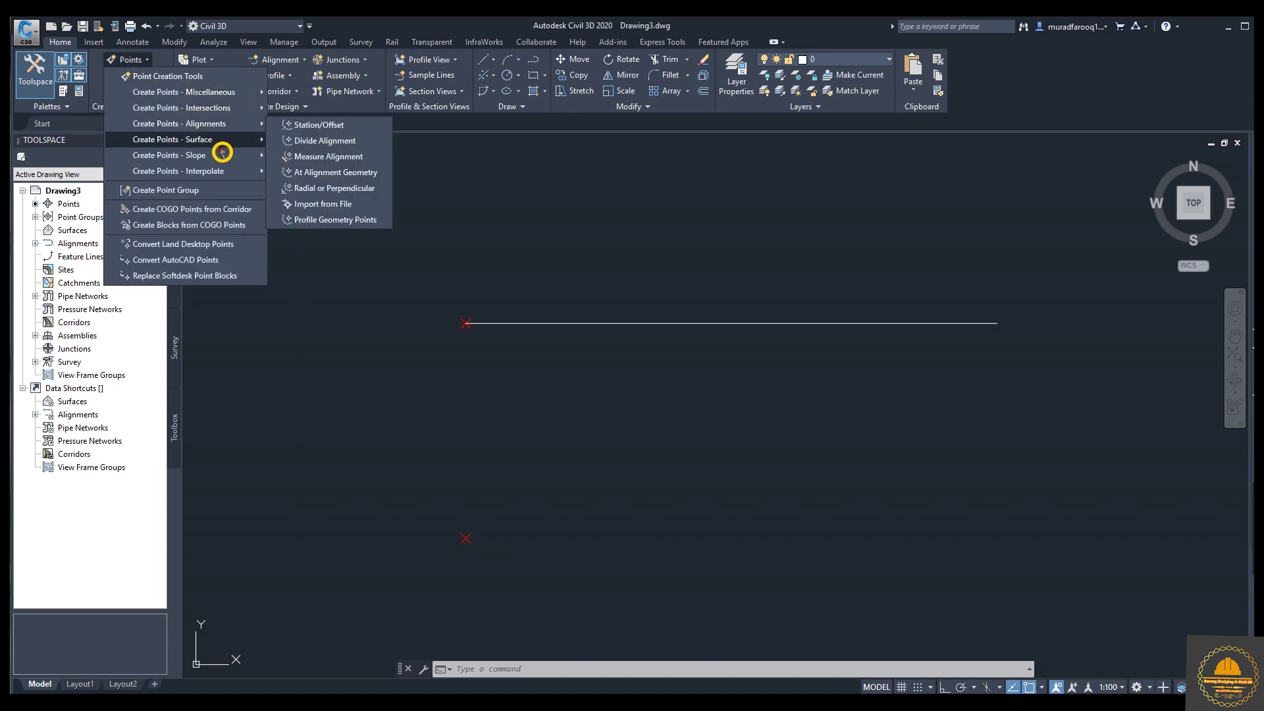
{"action": "mouse_move", "coordinate": [231, 157]}
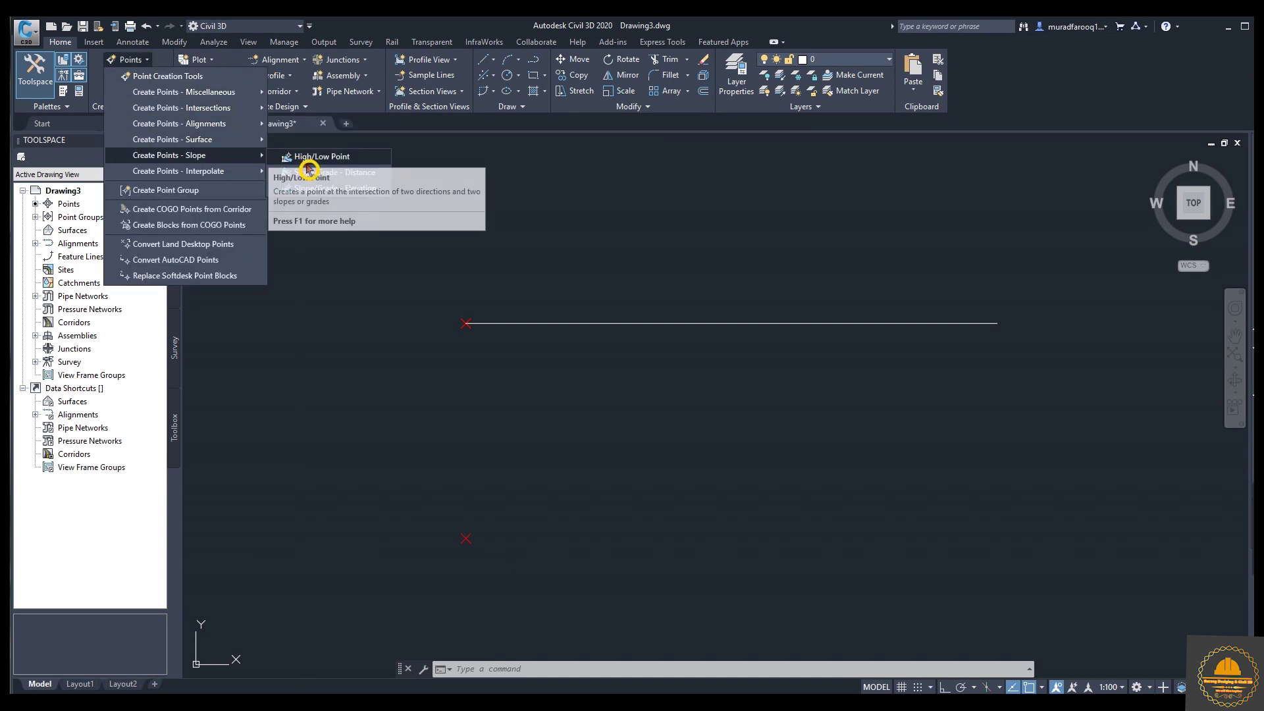
{"action": "left_click", "coordinate": [350, 173]}
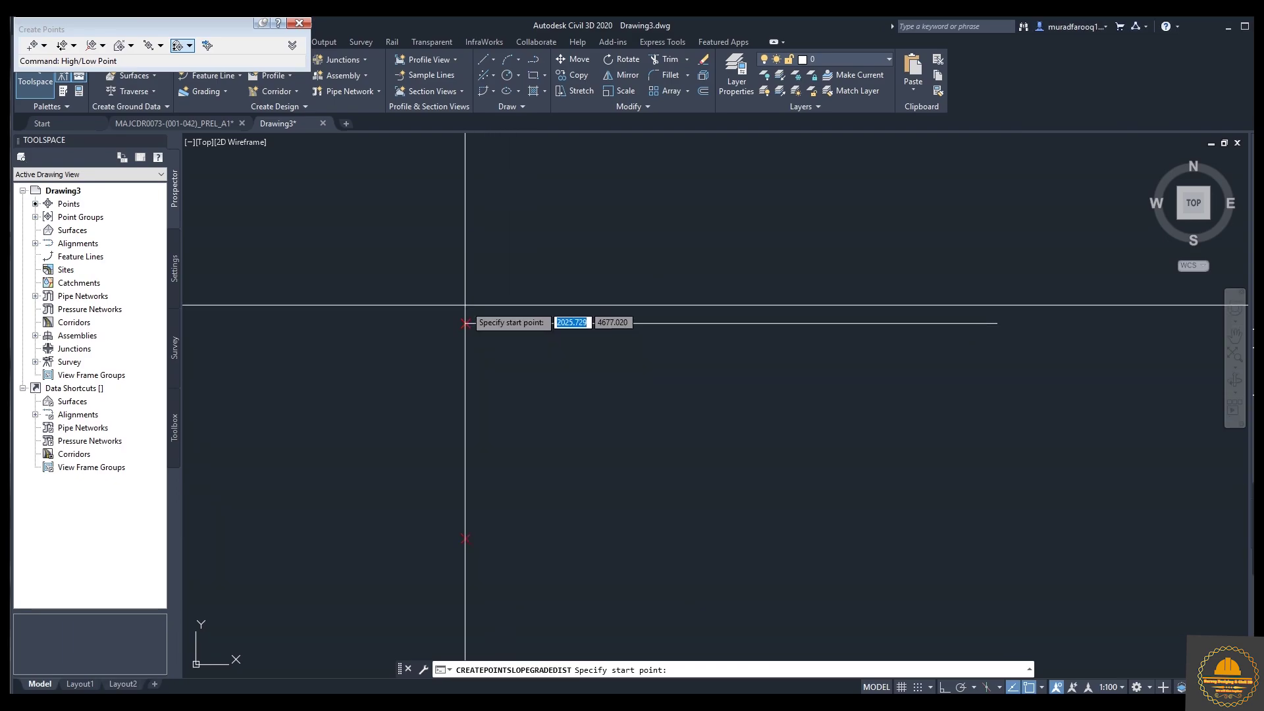
{"action": "left_click", "coordinate": [466, 322]}
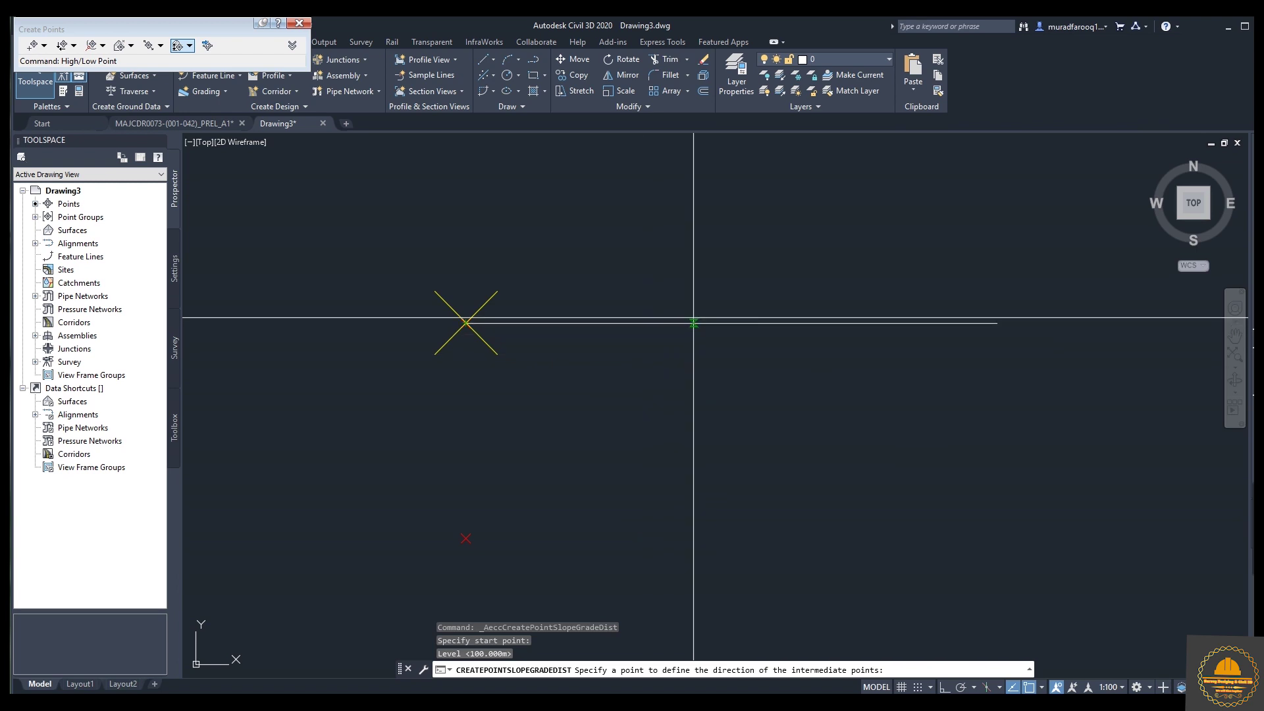
{"action": "left_click", "coordinate": [701, 323]}
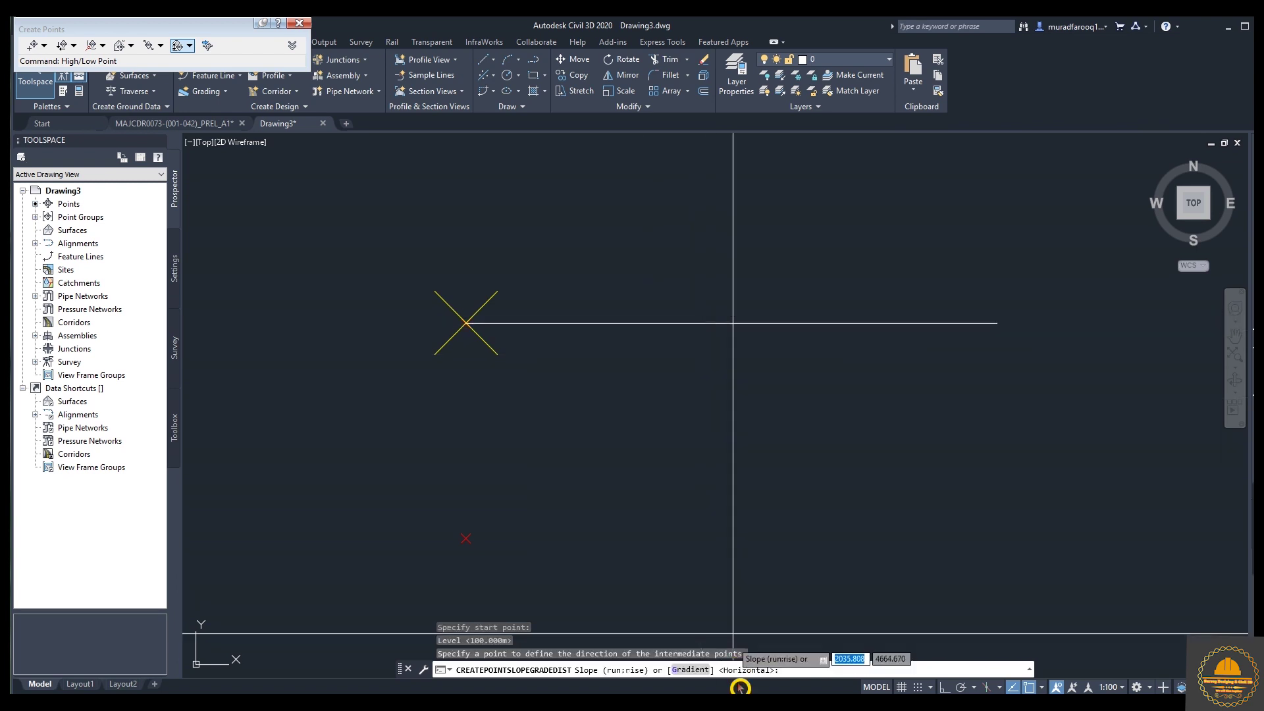
{"action": "left_click", "coordinate": [691, 670]}
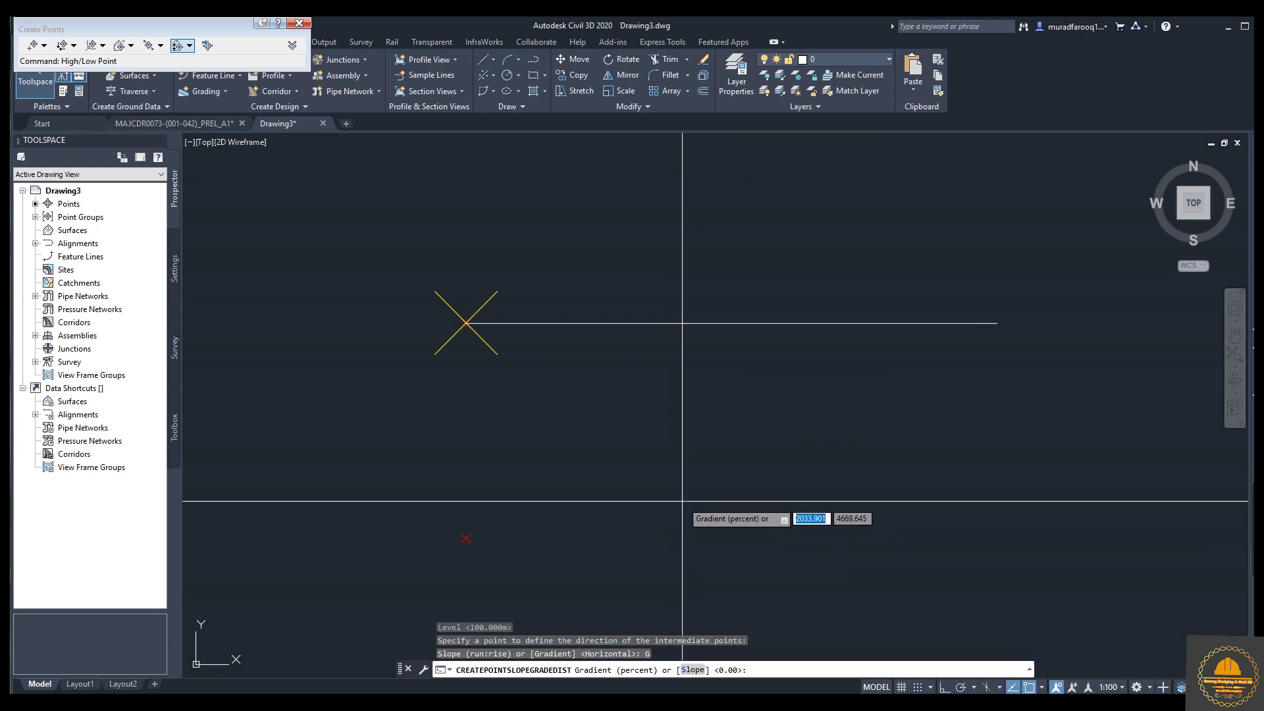
{"action": "type", "text": "-3.00"}
{"action": "key", "text": "Return"}
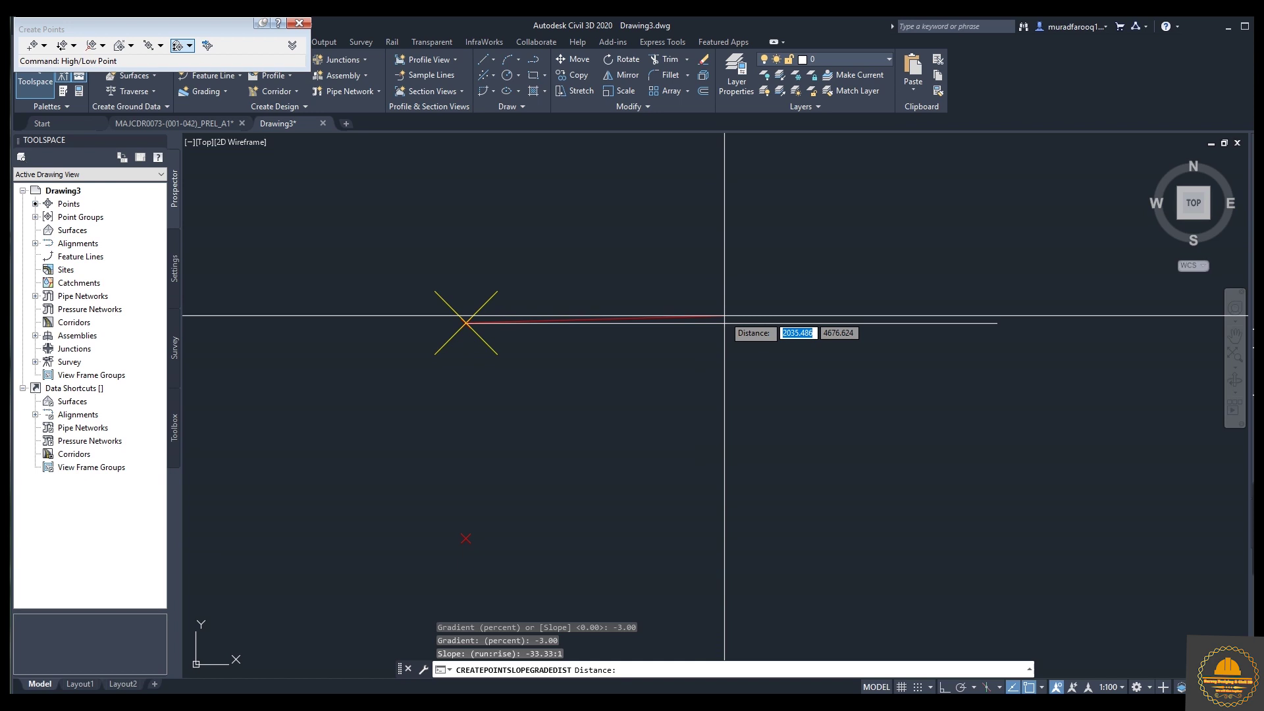
Set the distance to 20 m with 10 intermediate points and an offset of 0, and include the ending point
{"action": "type", "text": "20"}
{"action": "key", "text": "Return"}
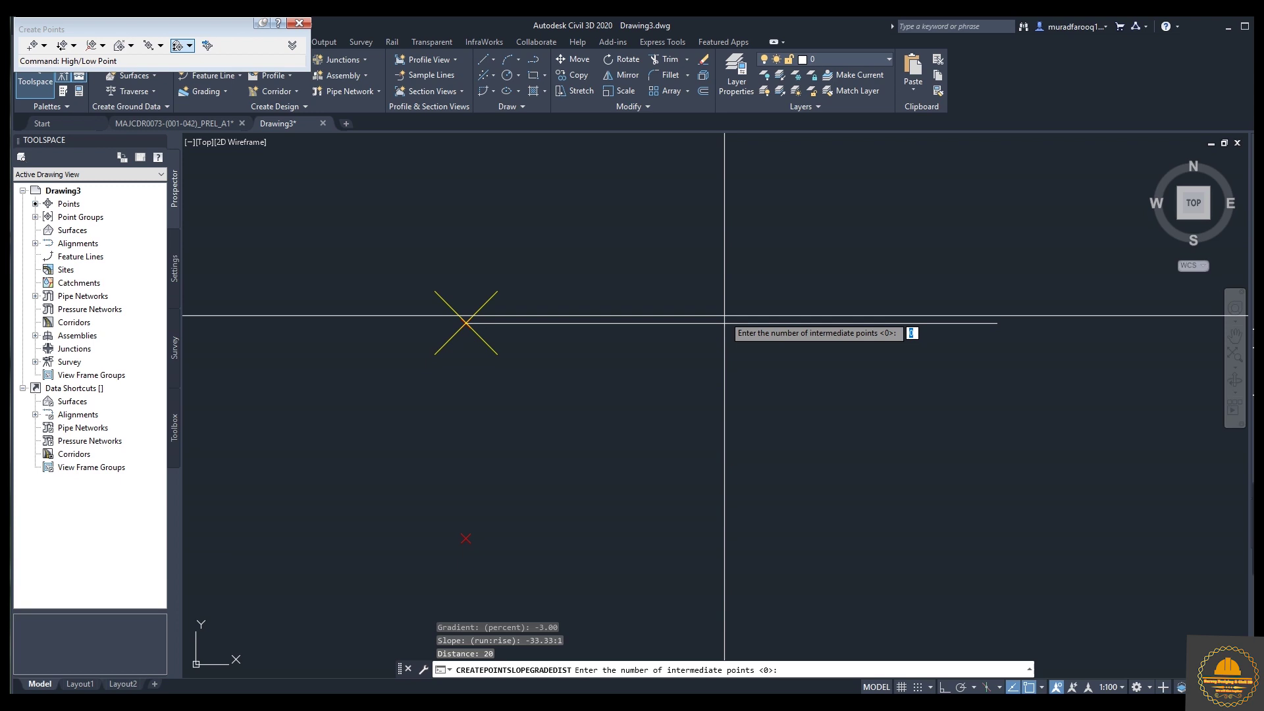
{"action": "type", "text": "10"}
{"action": "key", "text": "Return"}
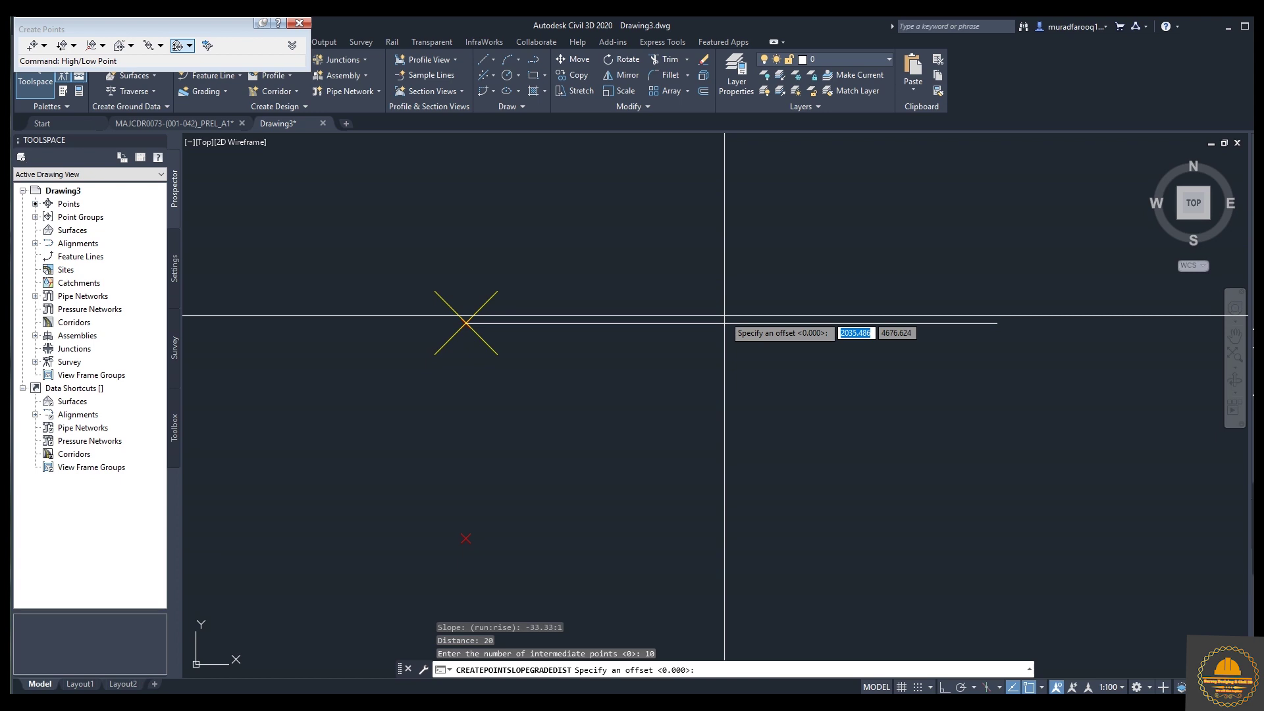
{"action": "type", "text": "00"}
{"action": "key", "text": "Return"}
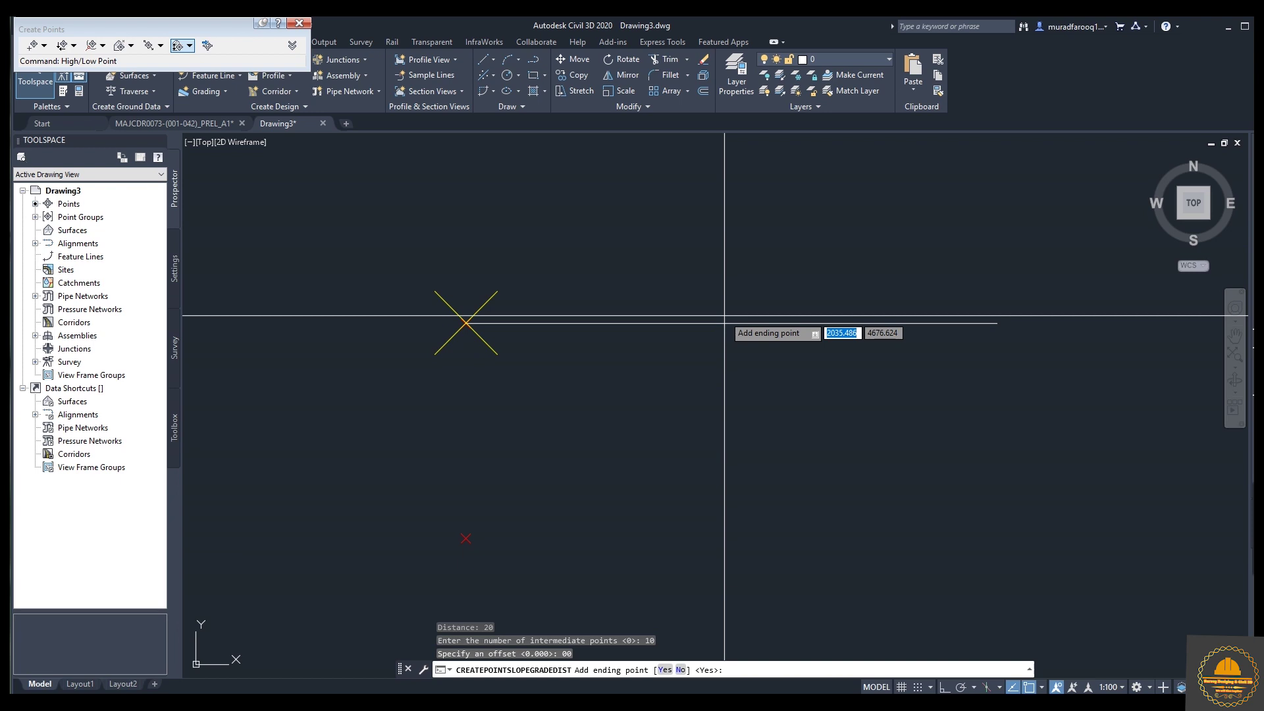
{"action": "key", "text": "Return"}
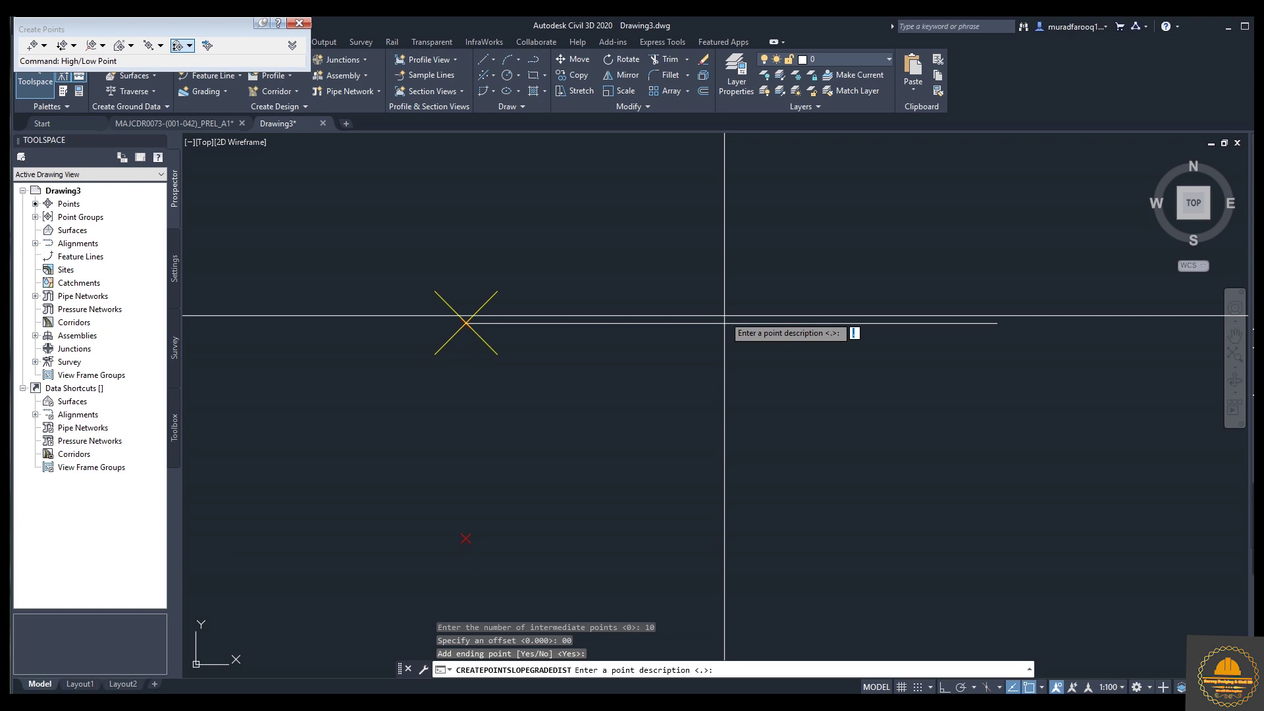
Describe the points along the line consecutively as 1 to 11 and end the slope and distance command
{"action": "left_click", "coordinate": [724, 316]}
{"action": "type", "text": "1"}
{"action": "key", "text": "Return"}
{"action": "left_click", "coordinate": [724, 316]}
{"action": "type", "text": "2"}
{"action": "key", "text": "Return"}
{"action": "left_click", "coordinate": [724, 316]}
{"action": "type", "text": "3"}
{"action": "key", "text": "Return"}
{"action": "left_click", "coordinate": [724, 316]}
{"action": "type", "text": "4"}
{"action": "key", "text": "Return"}
{"action": "left_click", "coordinate": [724, 316]}
{"action": "type", "text": "5"}
{"action": "key", "text": "Return"}
{"action": "left_click", "coordinate": [724, 316]}
{"action": "type", "text": "6"}
{"action": "key", "text": "Return"}
{"action": "left_click", "coordinate": [724, 316]}
{"action": "type", "text": "7"}
{"action": "key", "text": "Return"}
{"action": "left_click", "coordinate": [725, 316]}
{"action": "type", "text": "8"}
{"action": "key", "text": "Return"}
{"action": "left_click", "coordinate": [724, 316]}
{"action": "type", "text": "9"}
{"action": "key", "text": "Return"}
{"action": "left_click", "coordinate": [724, 316]}
{"action": "type", "text": "1"}
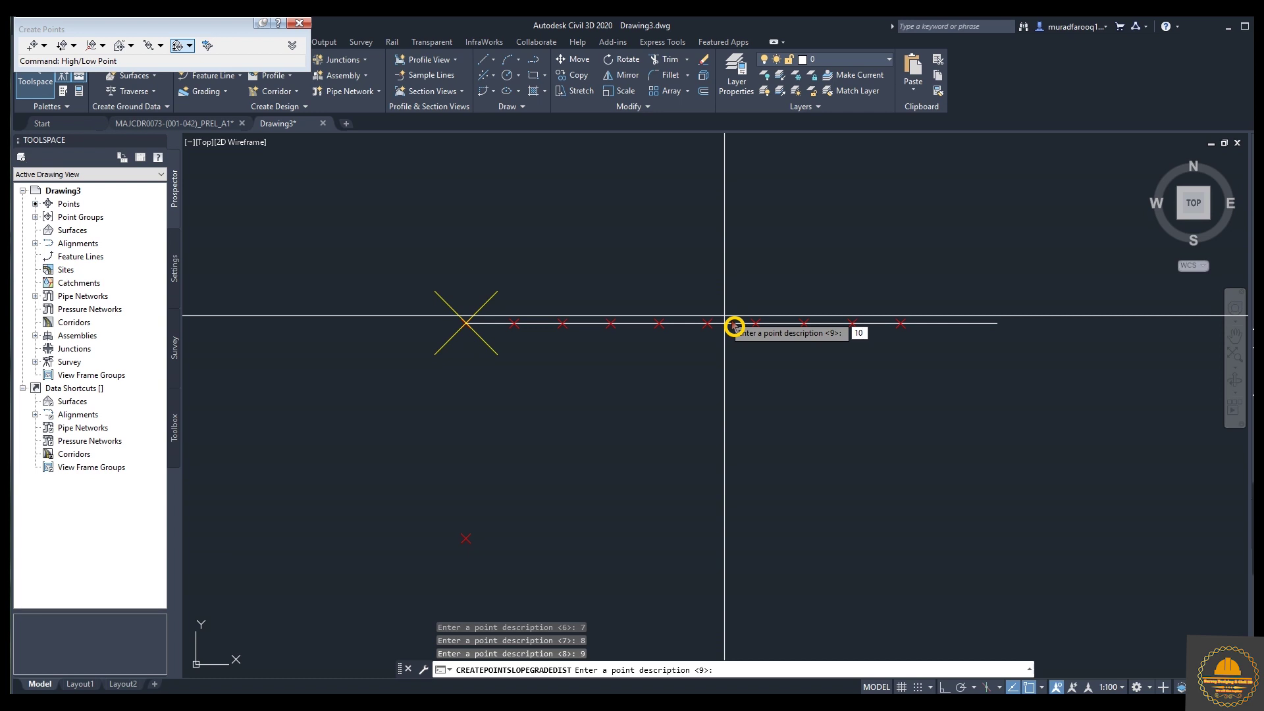
{"action": "type", "text": "0"}
{"action": "key", "text": "Return"}
{"action": "left_click", "coordinate": [724, 316]}
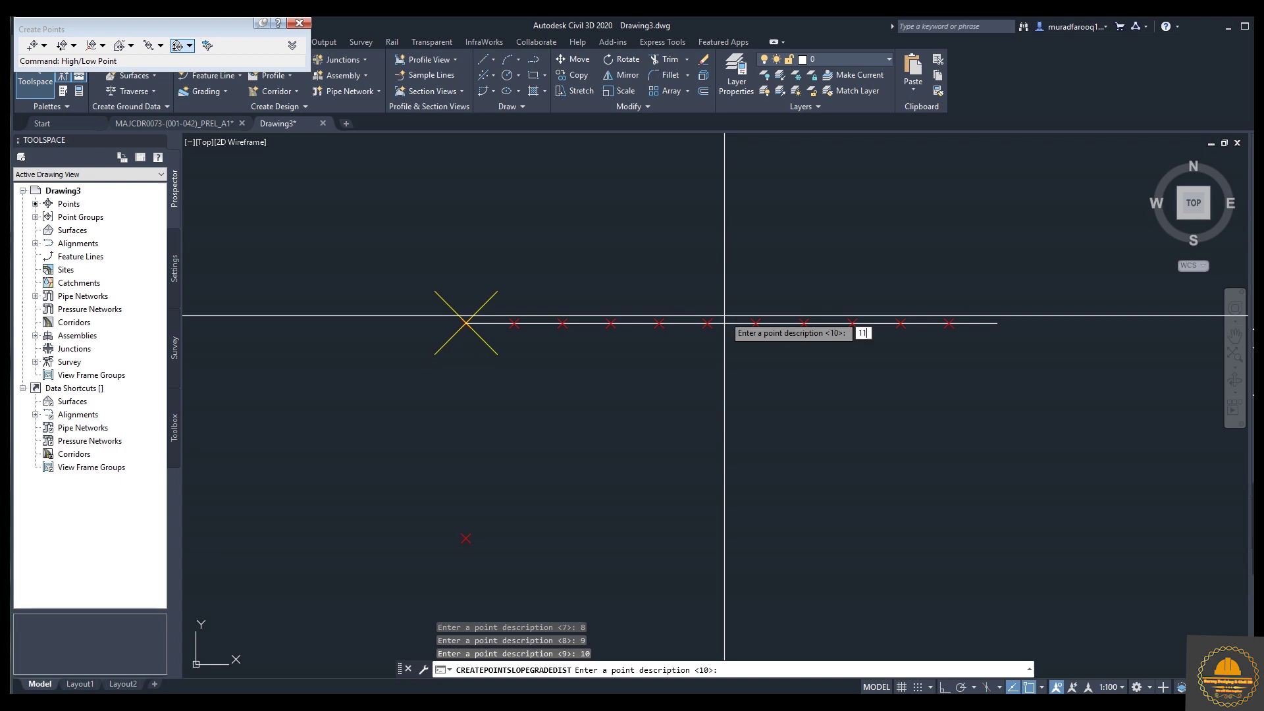
{"action": "type", "text": "11"}
{"action": "key", "text": "Return"}
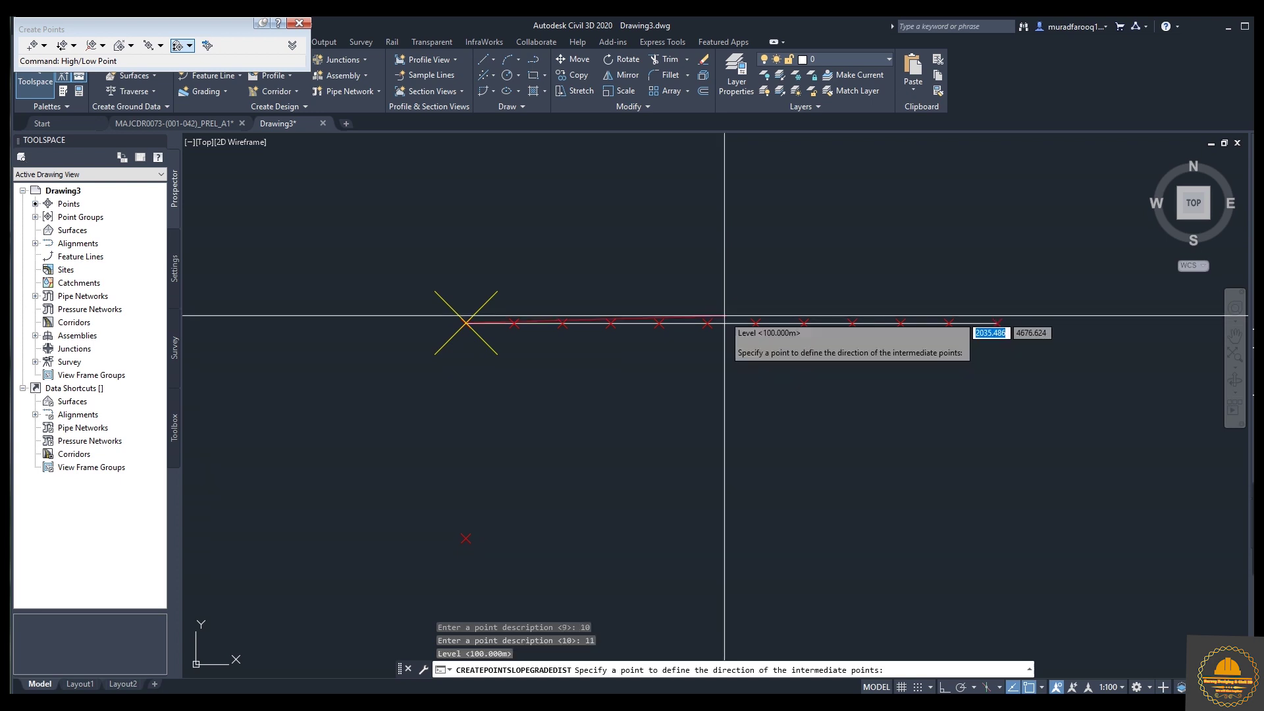
{"action": "key", "text": "Escape"}
Delete the 20 m line running through the row of points
{"action": "scroll", "coordinate": [764, 369], "scroll_direction": "up", "scroll_amount": 2}
{"action": "mouse_move", "coordinate": [752, 329]}
{"action": "middle_mouse_down"}
{"action": "mouse_move", "coordinate": [746, 379]}
{"action": "mouse_move", "coordinate": [705, 344]}
{"action": "middle_mouse_up"}
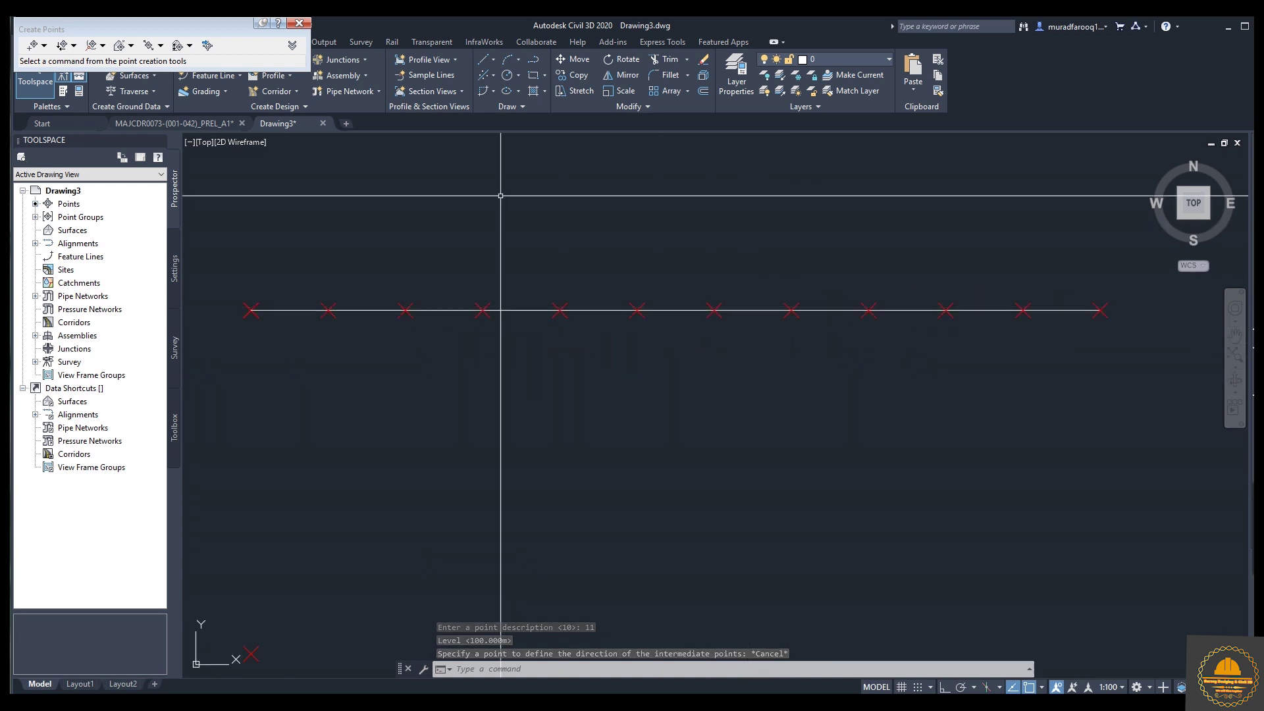
{"action": "middle_click_drag", "start_coordinate": [522, 231], "coordinate": [639, 262]}
{"action": "left_click", "coordinate": [657, 339]}
{"action": "key", "text": "Delete"}
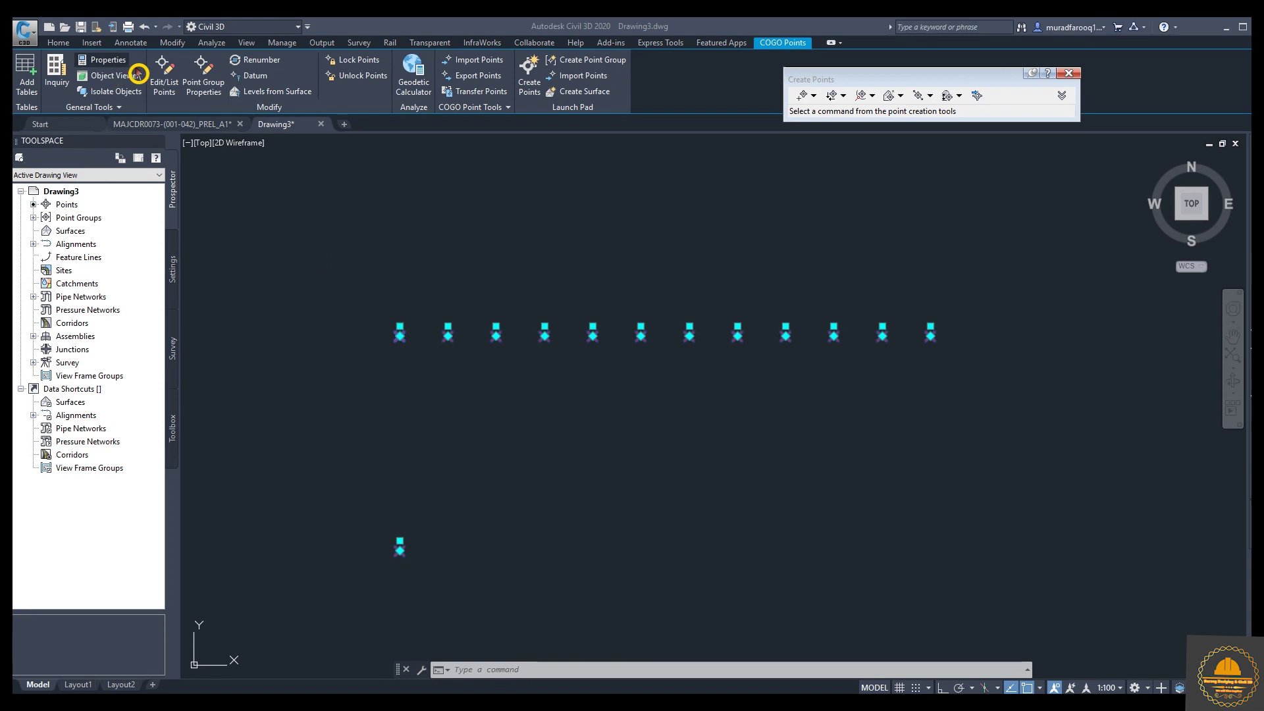
Set the label style of all the points to Elevation Only, and set the annotation scale to 1:75
{"action": "left_click", "coordinate": [115, 66]}
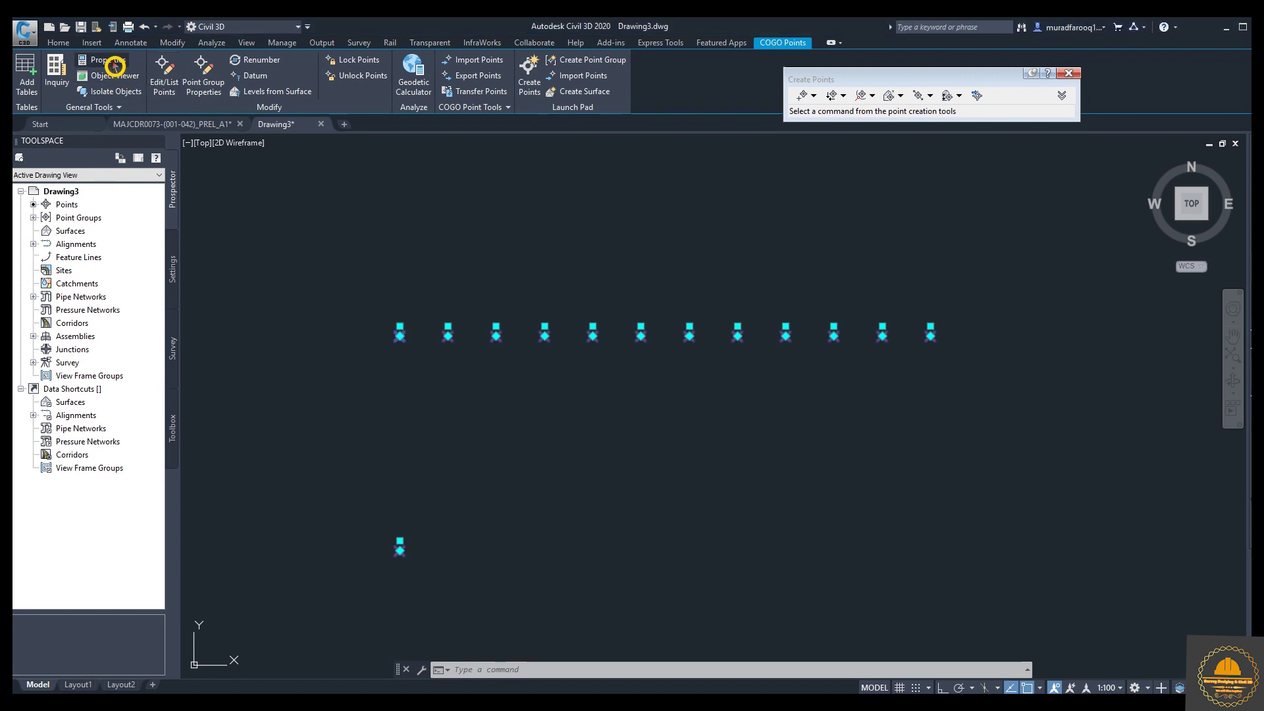
{"action": "left_click", "coordinate": [116, 66]}
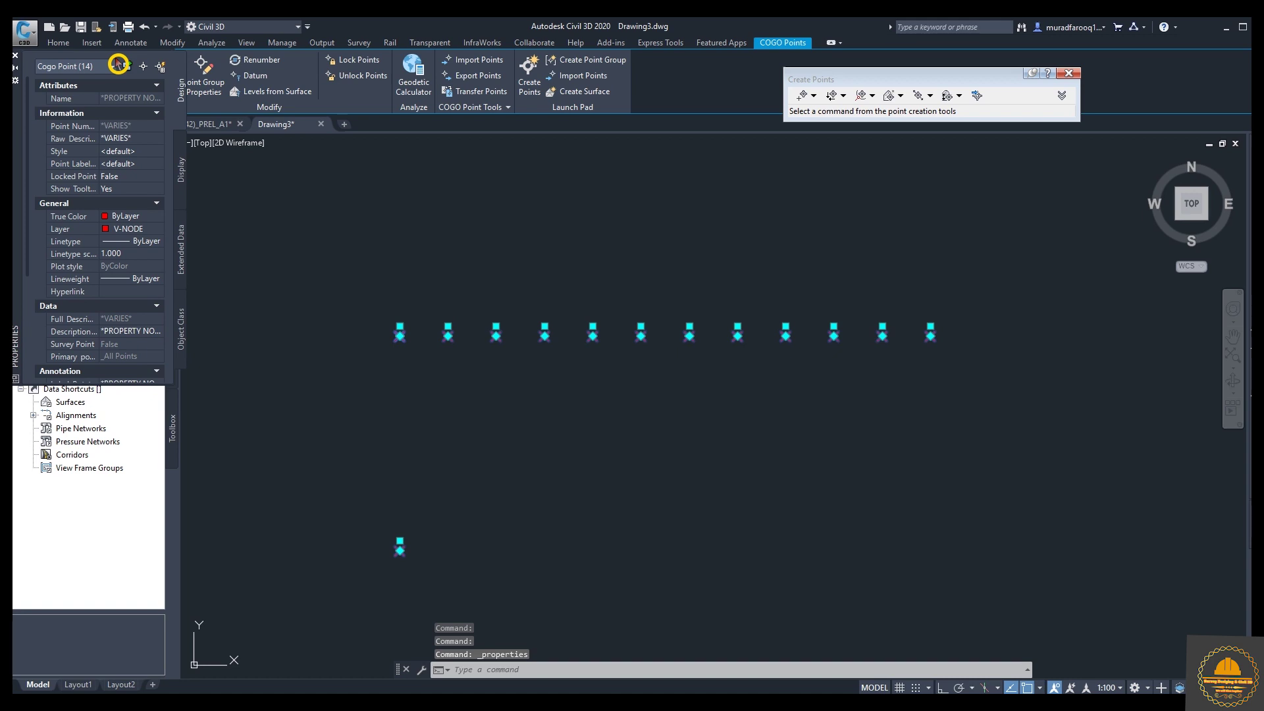
{"action": "left_click", "coordinate": [137, 166]}
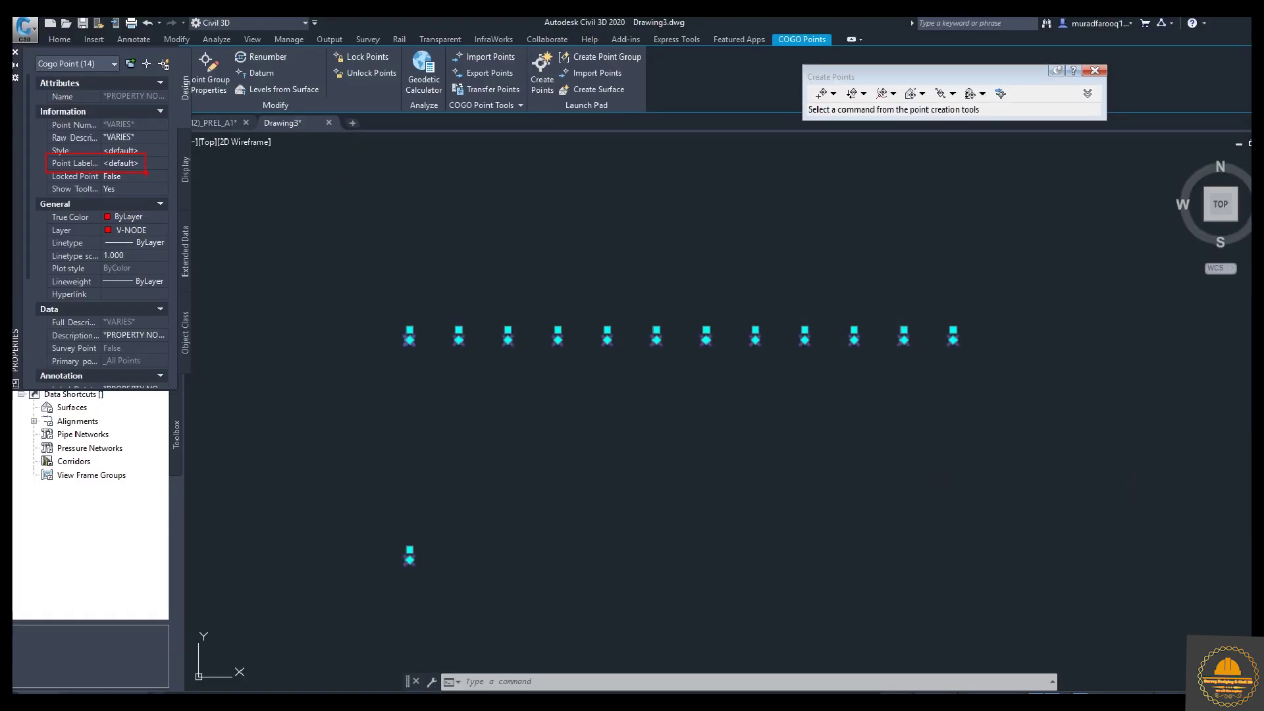
{"action": "left_click", "coordinate": [139, 163]}
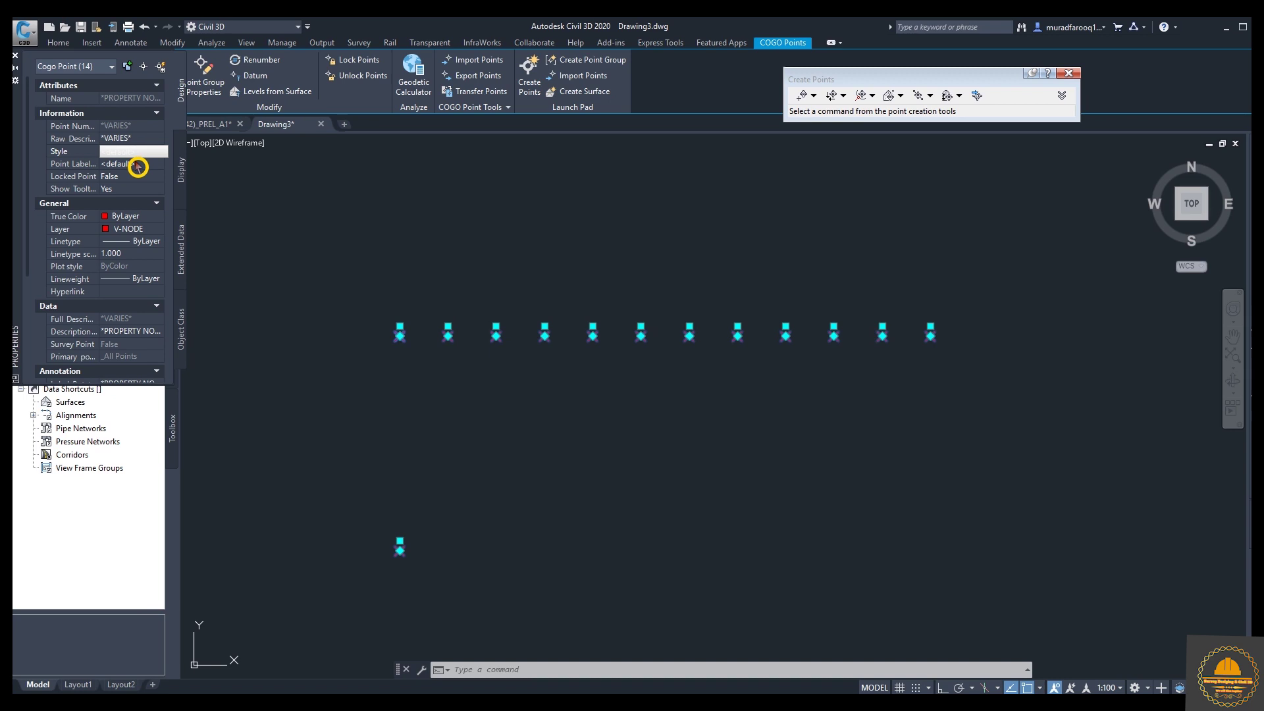
{"action": "left_click", "coordinate": [141, 165]}
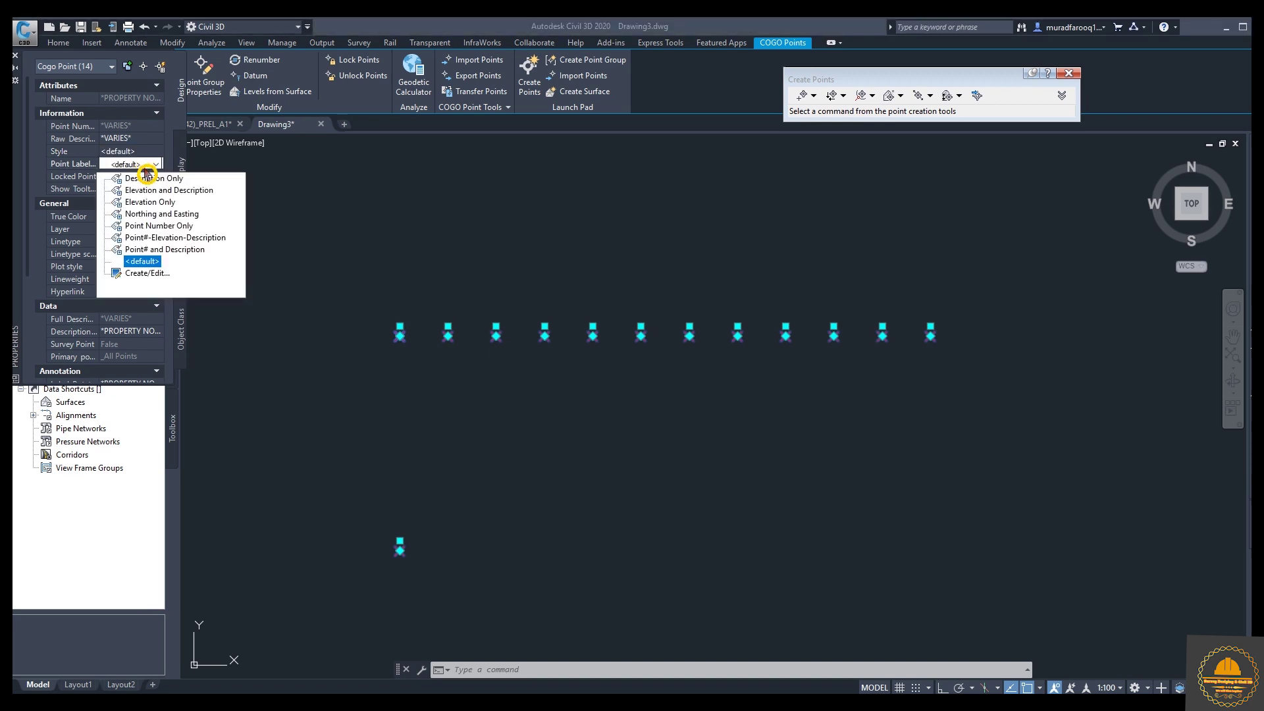
{"action": "left_click", "coordinate": [159, 202]}
{"action": "key", "text": "Escape"}
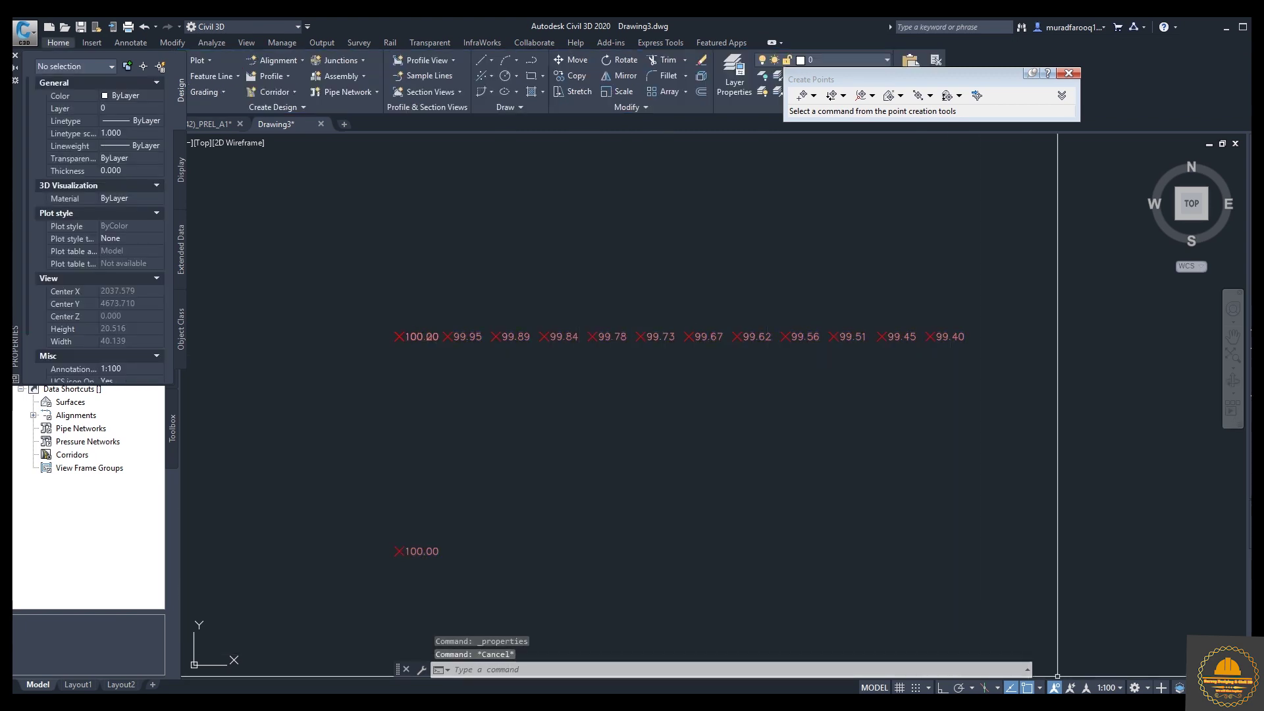
{"action": "left_click", "coordinate": [1109, 687]}
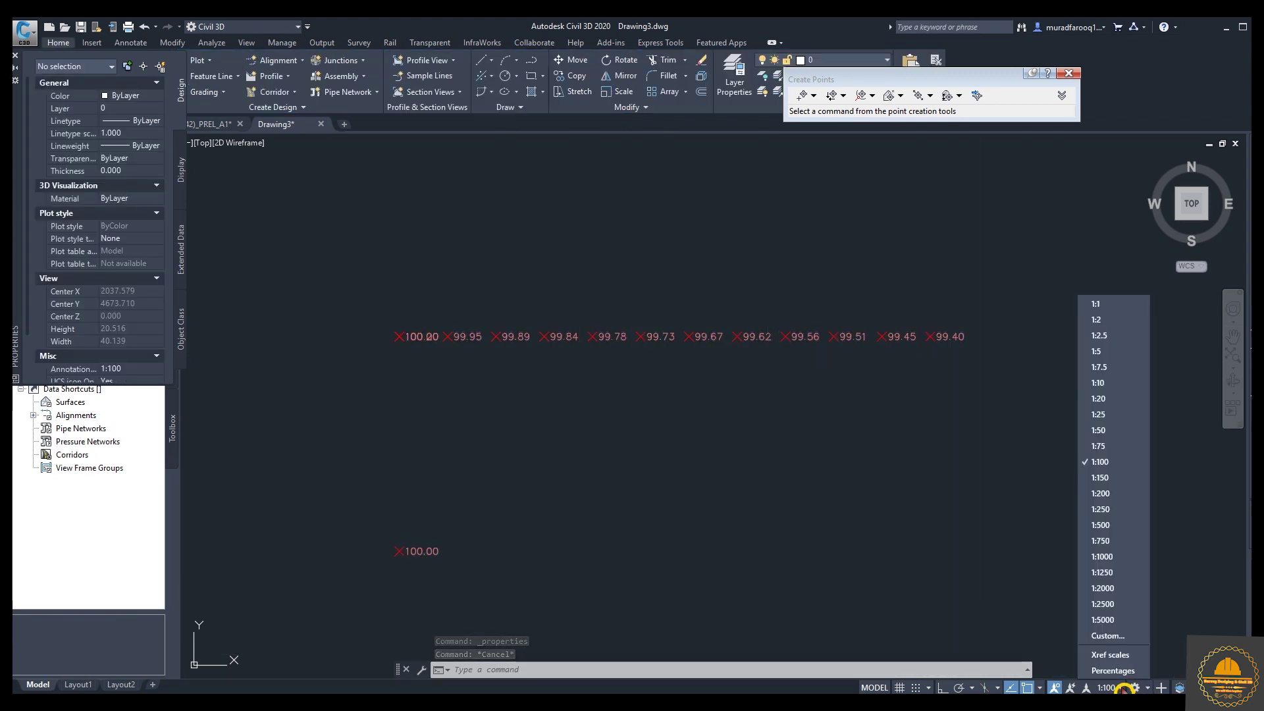
{"action": "left_click", "coordinate": [1109, 447]}
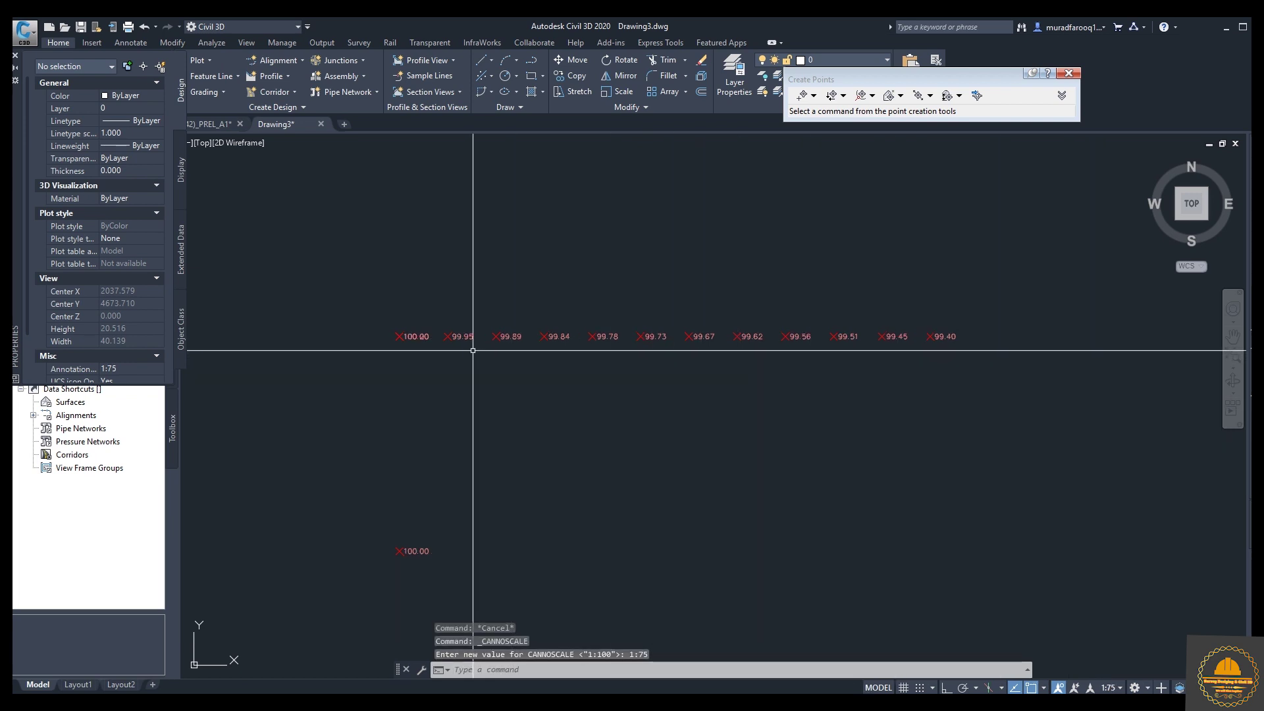
Draw a feature line on Site 1 in the Basic Feature Line style through the row of points, first to last, with start level 100.000
{"action": "scroll", "coordinate": [485, 361], "scroll_direction": "up", "scroll_amount": 2}
{"action": "middle_click_drag", "start_coordinate": [484, 363], "coordinate": [556, 431]}
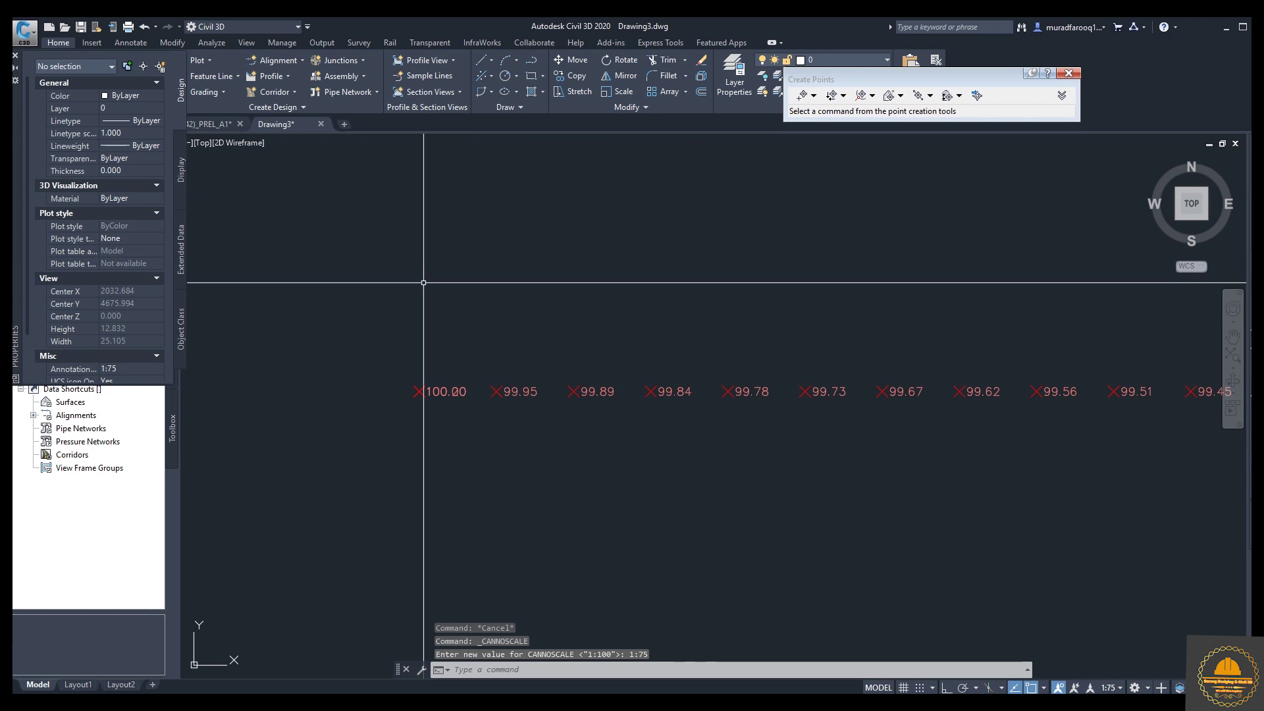
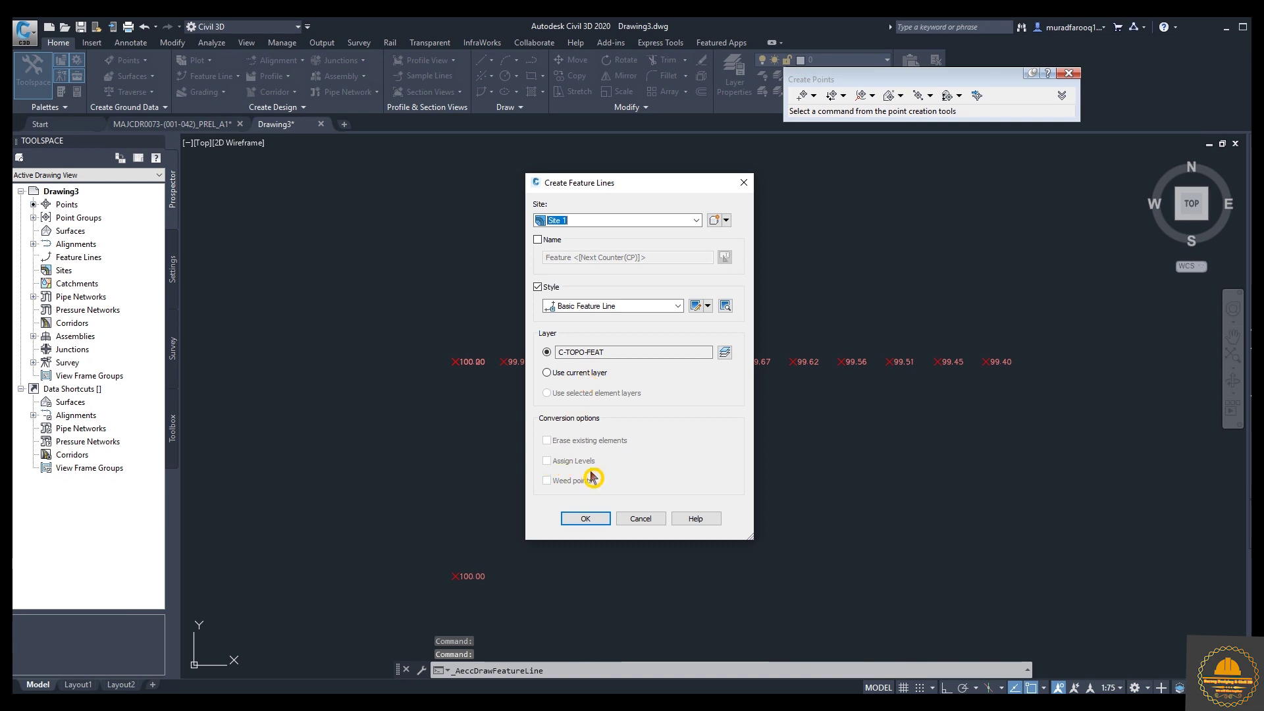
{"action": "left_click", "coordinate": [588, 520]}
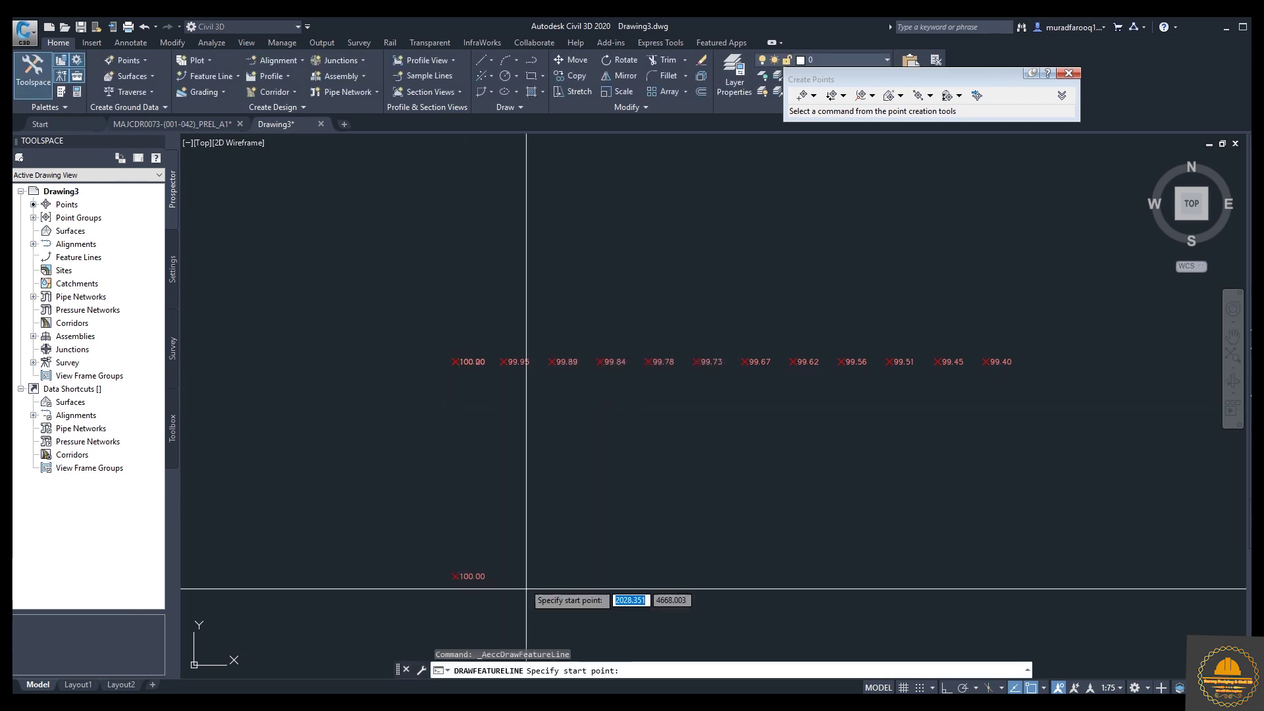
{"action": "left_click", "coordinate": [455, 361]}
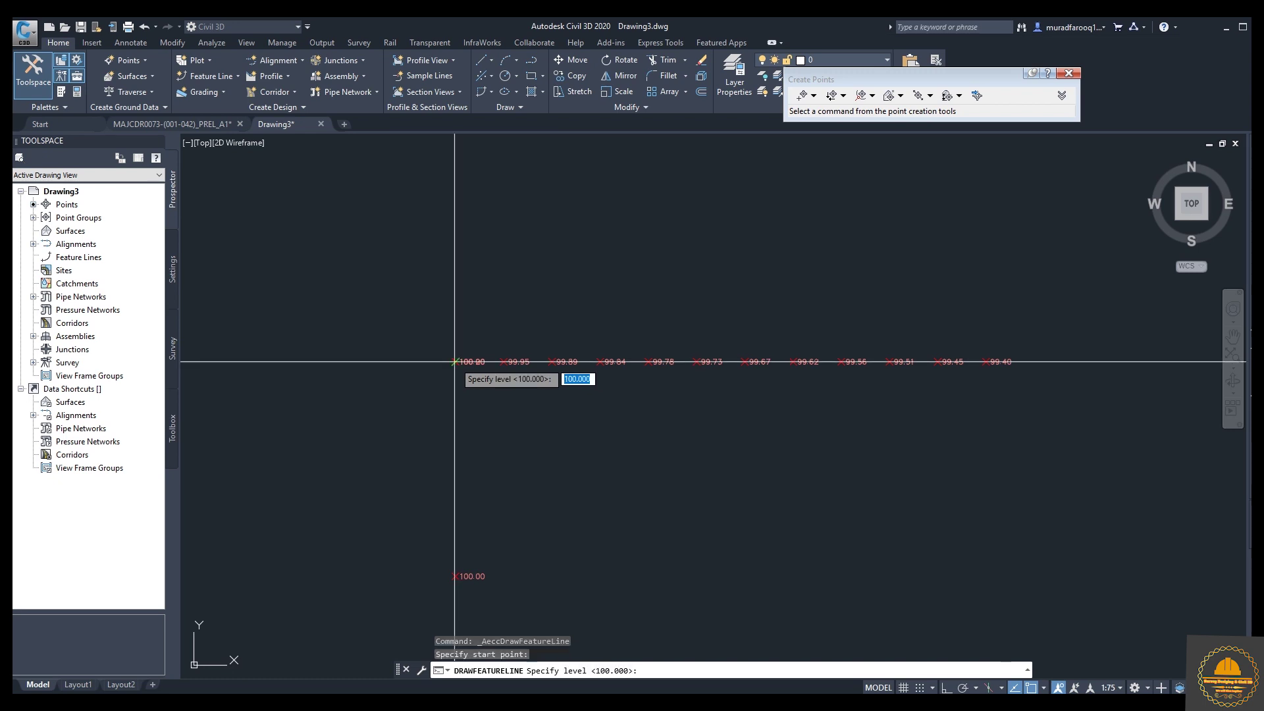
{"action": "key", "text": "Return"}
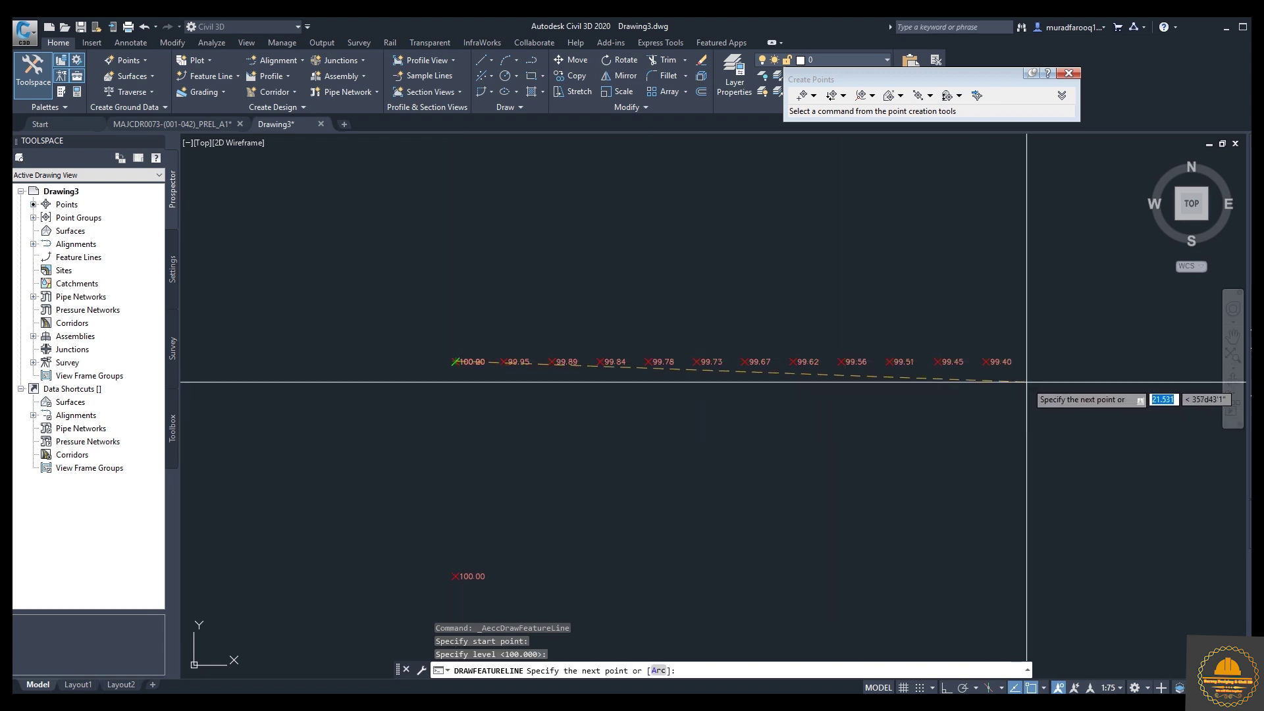
{"action": "left_click", "coordinate": [986, 362]}
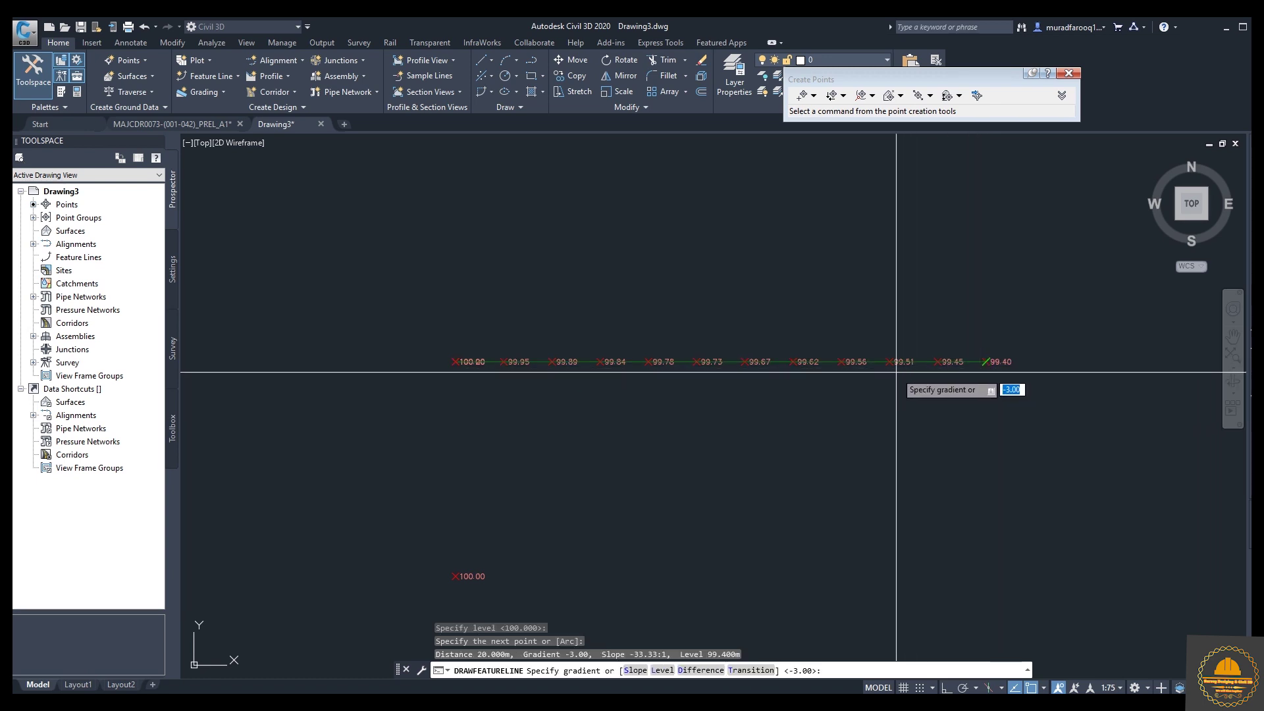
{"action": "left_click", "coordinate": [643, 656]}
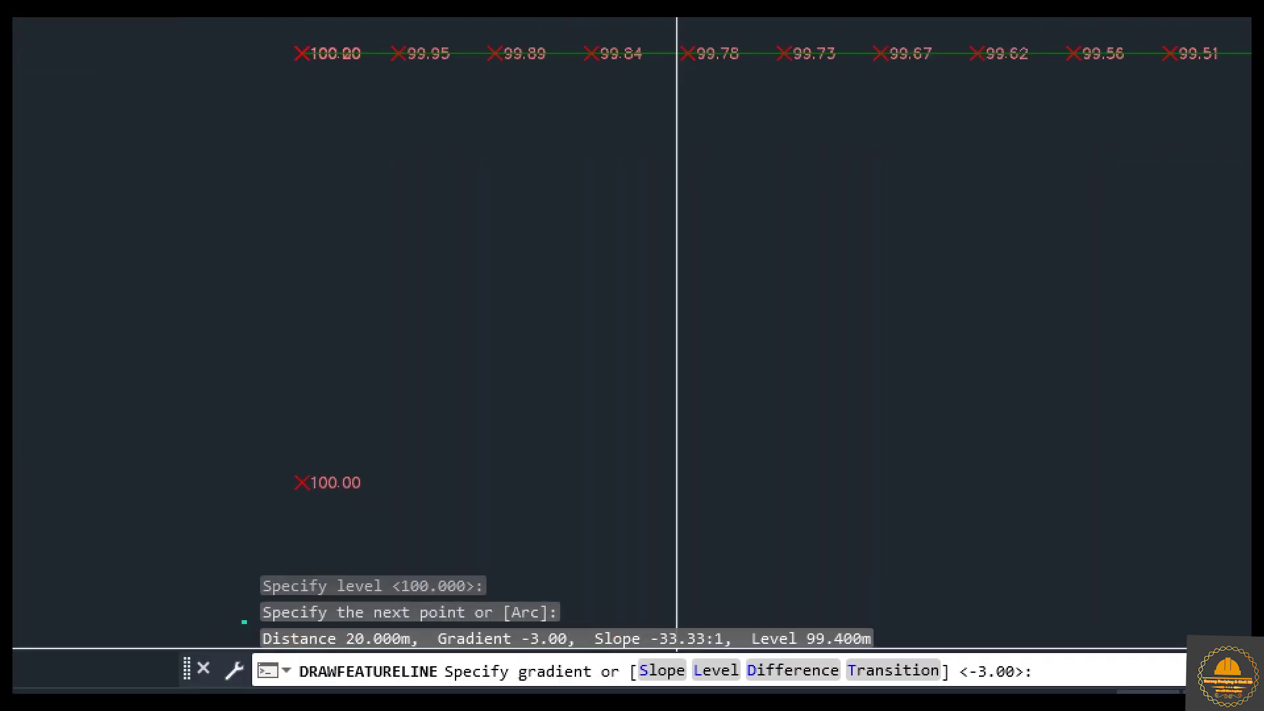
{"action": "left_click_drag", "start_coordinate": [377, 650], "coordinate": [584, 660]}
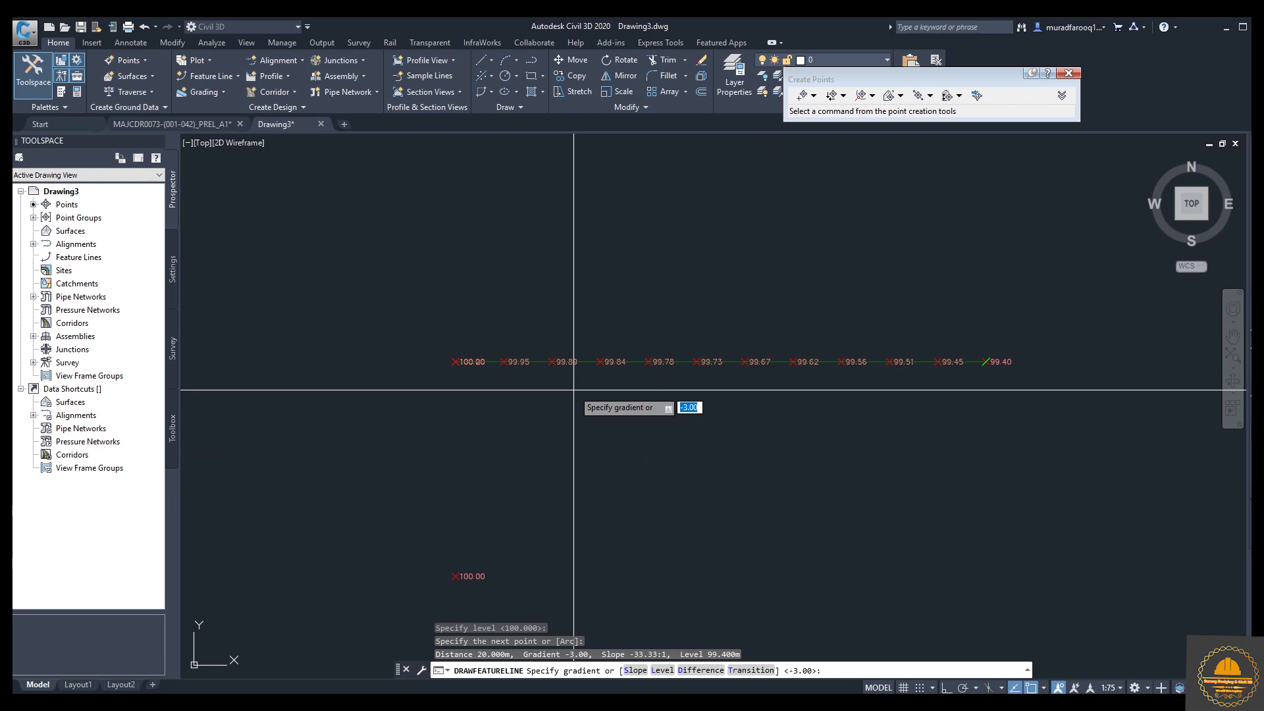
{"action": "key", "text": "Escape"}
{"action": "scroll", "coordinate": [700, 372], "scroll_direction": "up", "scroll_amount": 2}
{"action": "scroll", "coordinate": [701, 374], "scroll_direction": "down", "scroll_amount": 2}
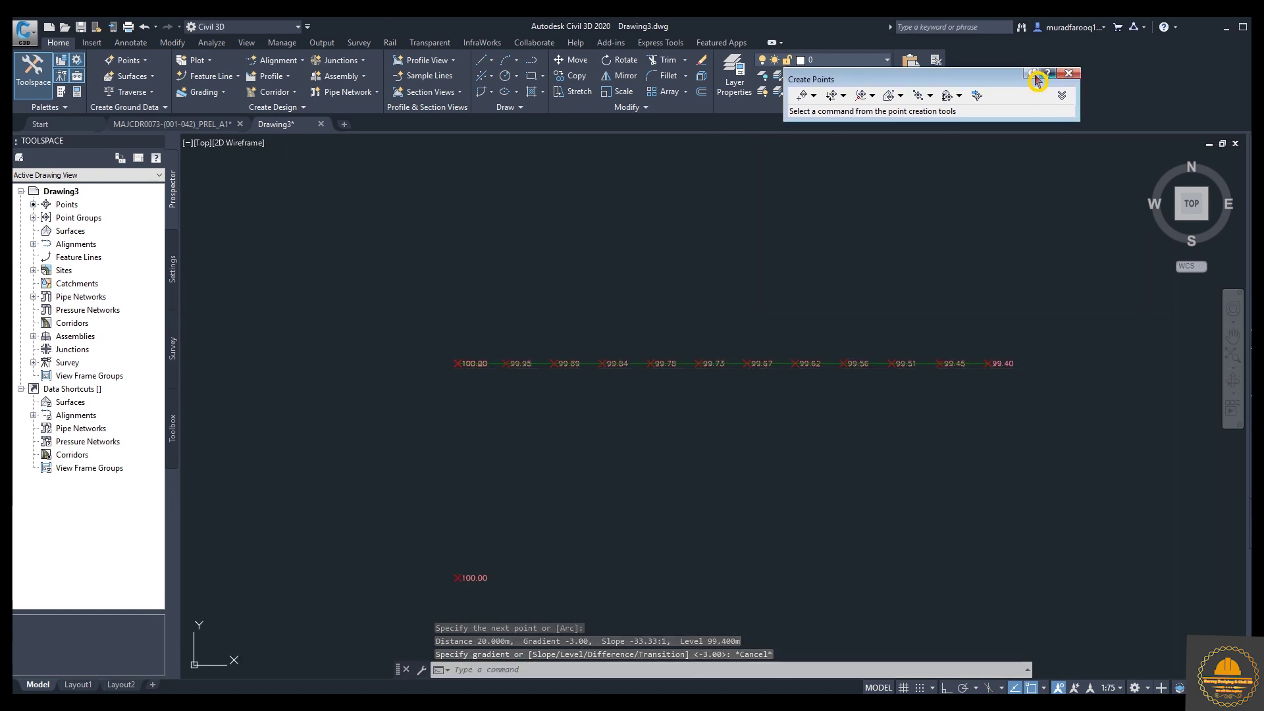
{"action": "left_click", "coordinate": [146, 63]}
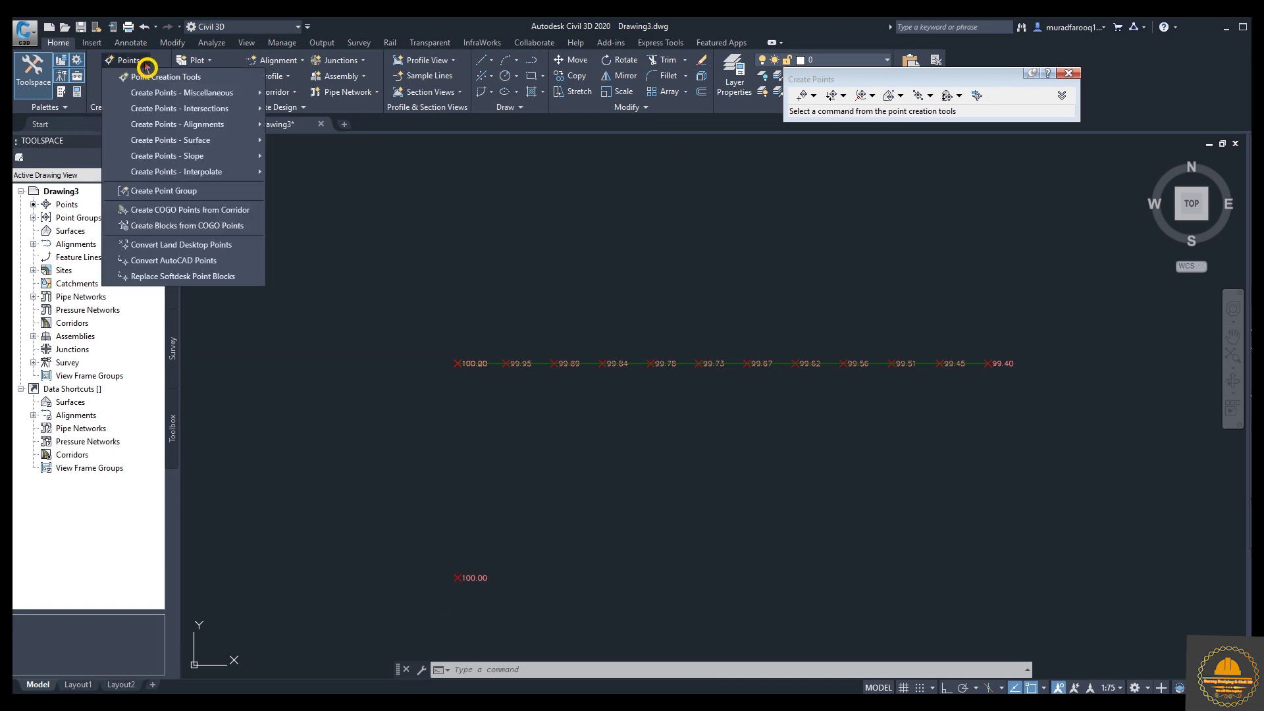
{"action": "mouse_move", "coordinate": [209, 161]}
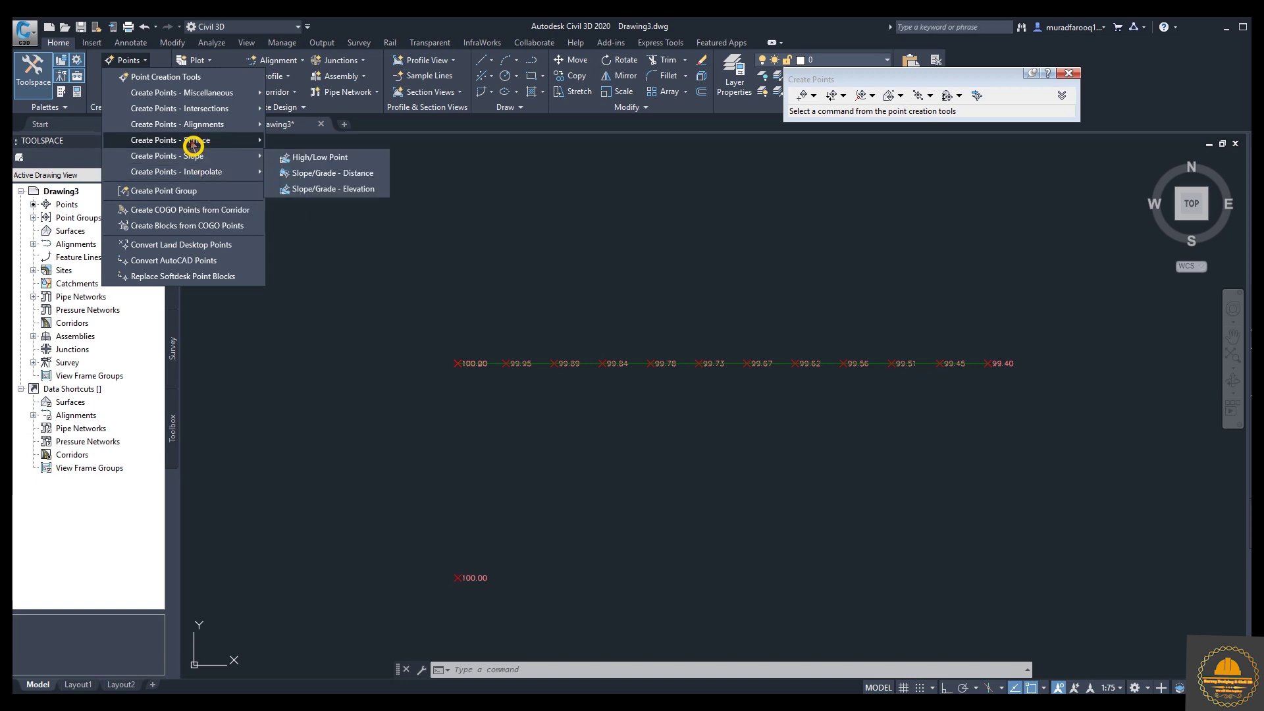
{"action": "left_click", "coordinate": [113, 78]}
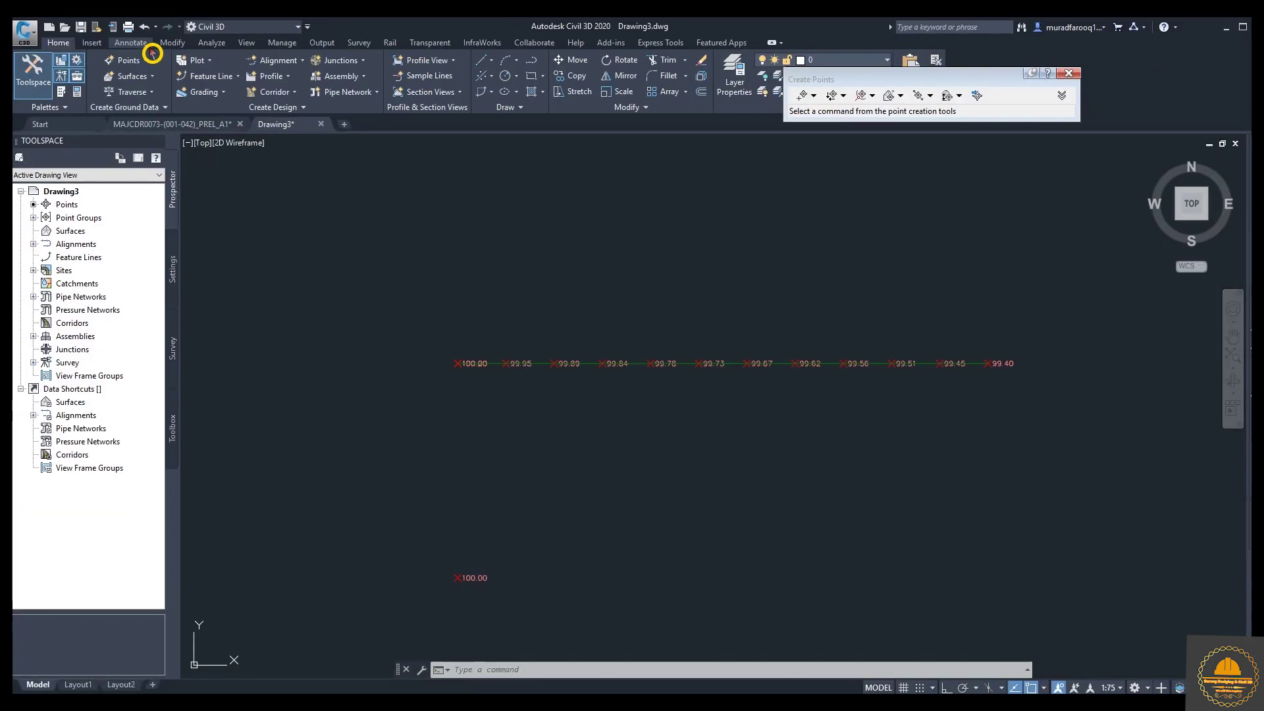
Open the Add Labels dialog for feature line labels and move it clear of the drawing's row of points
{"action": "left_click", "coordinate": [192, 77]}
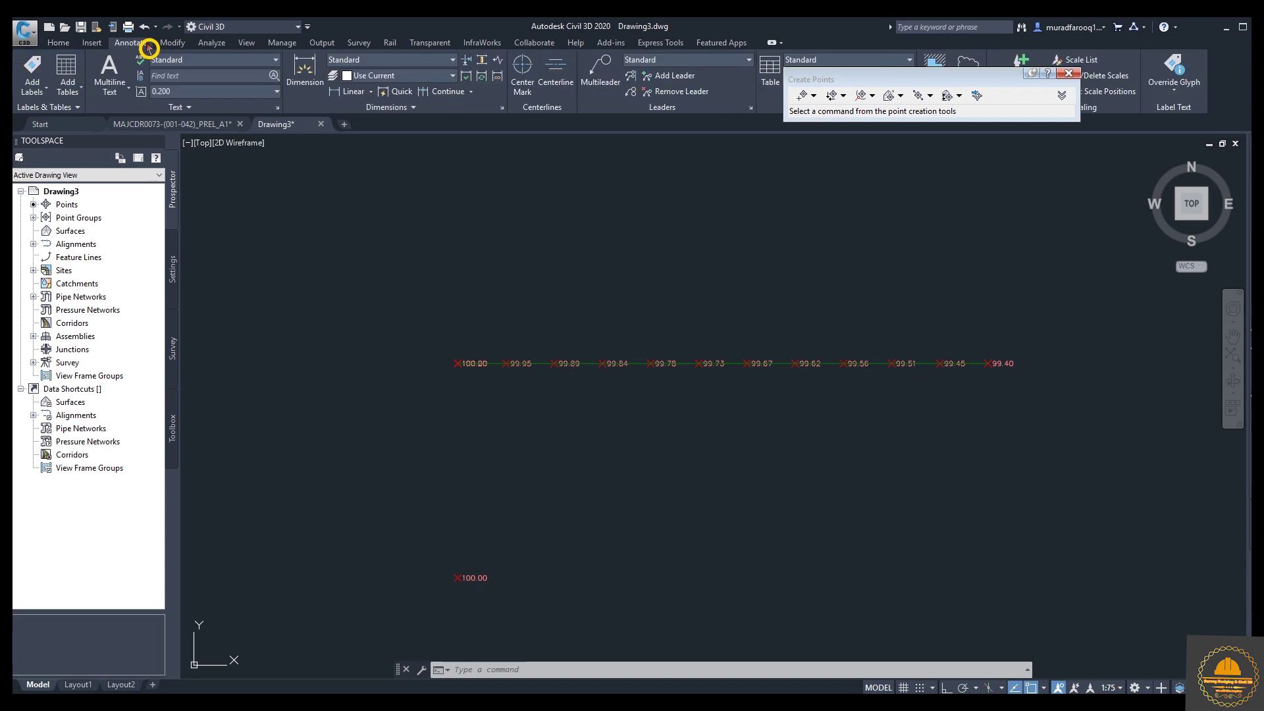
{"action": "left_click", "coordinate": [50, 92]}
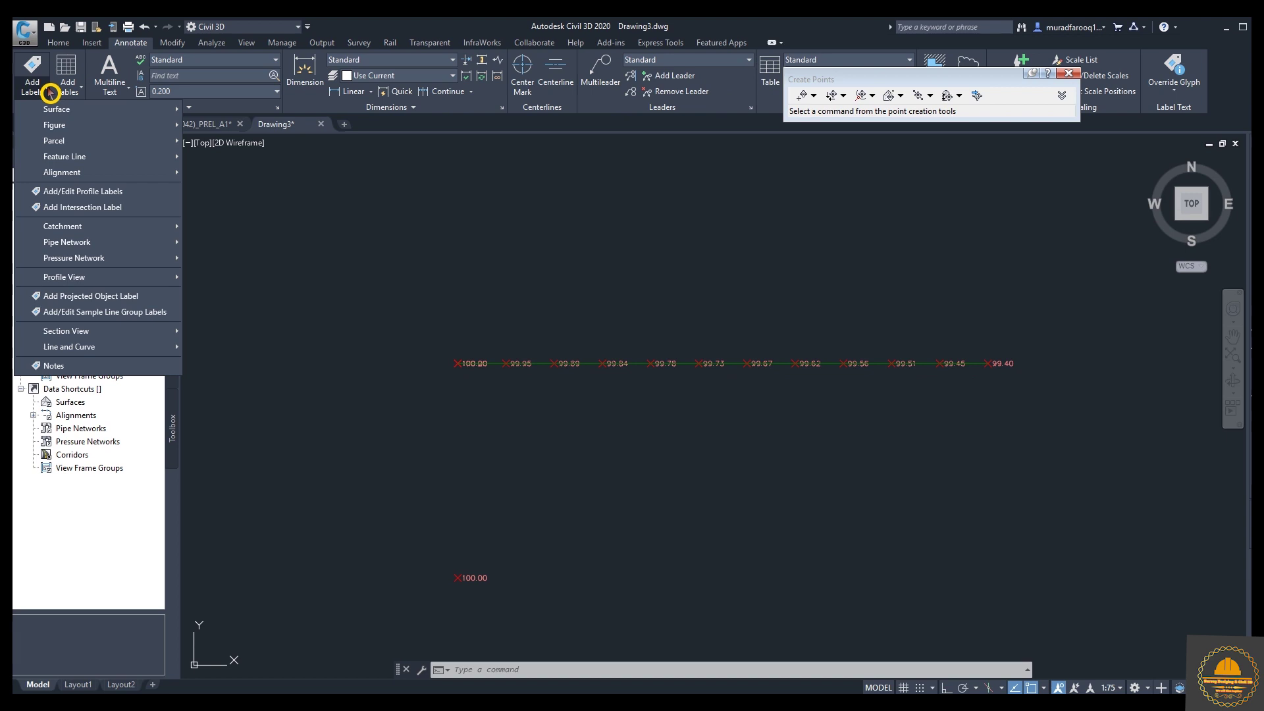
{"action": "mouse_move", "coordinate": [71, 160]}
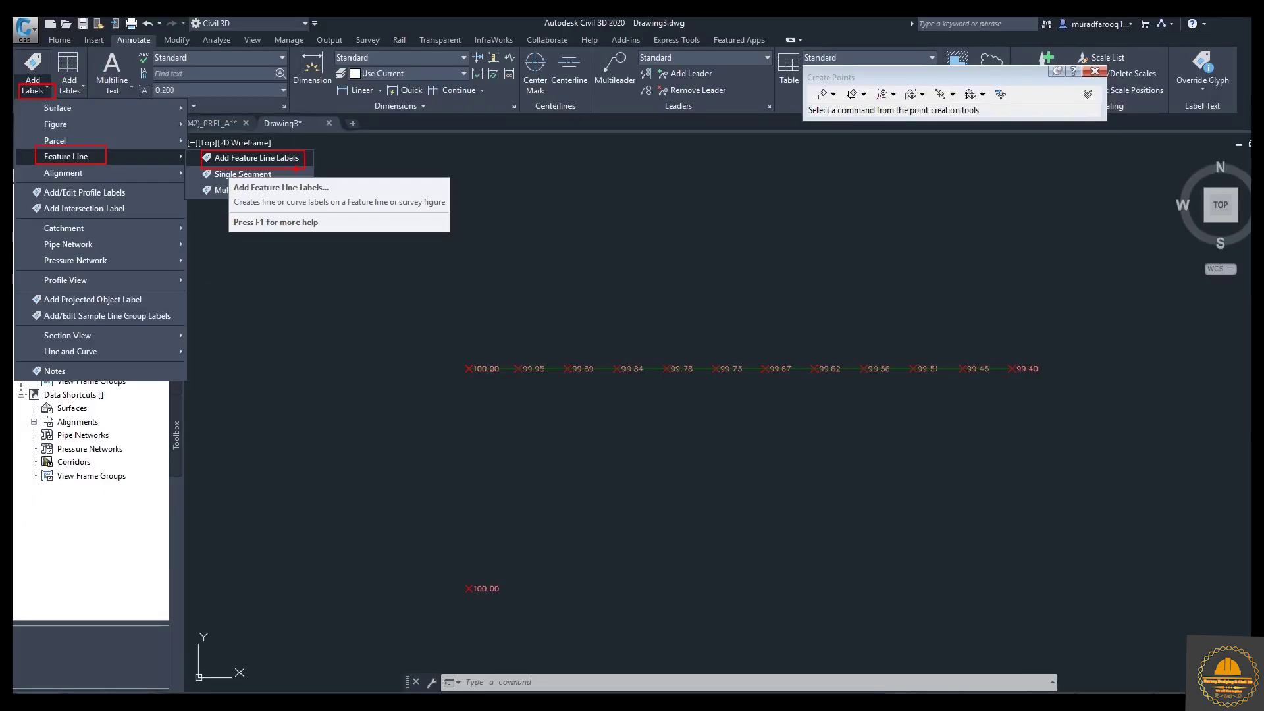
{"action": "left_click", "coordinate": [493, 160]}
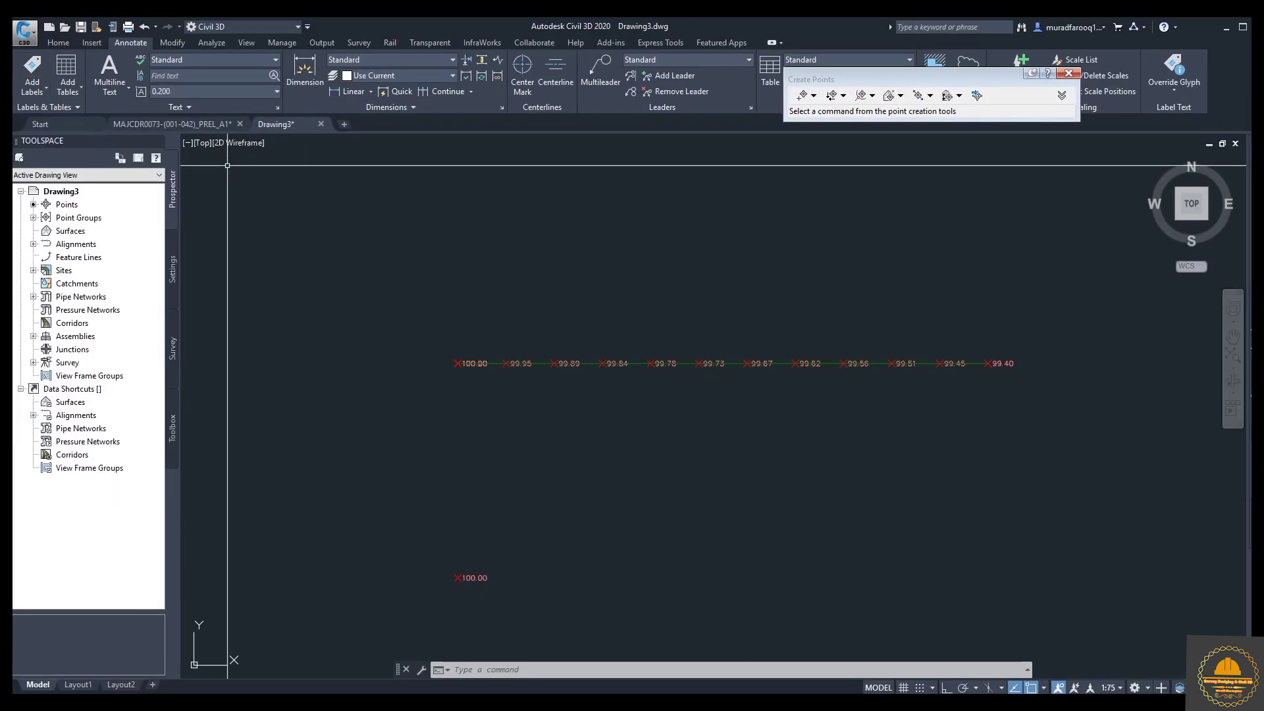
{"action": "left_click", "coordinate": [48, 94]}
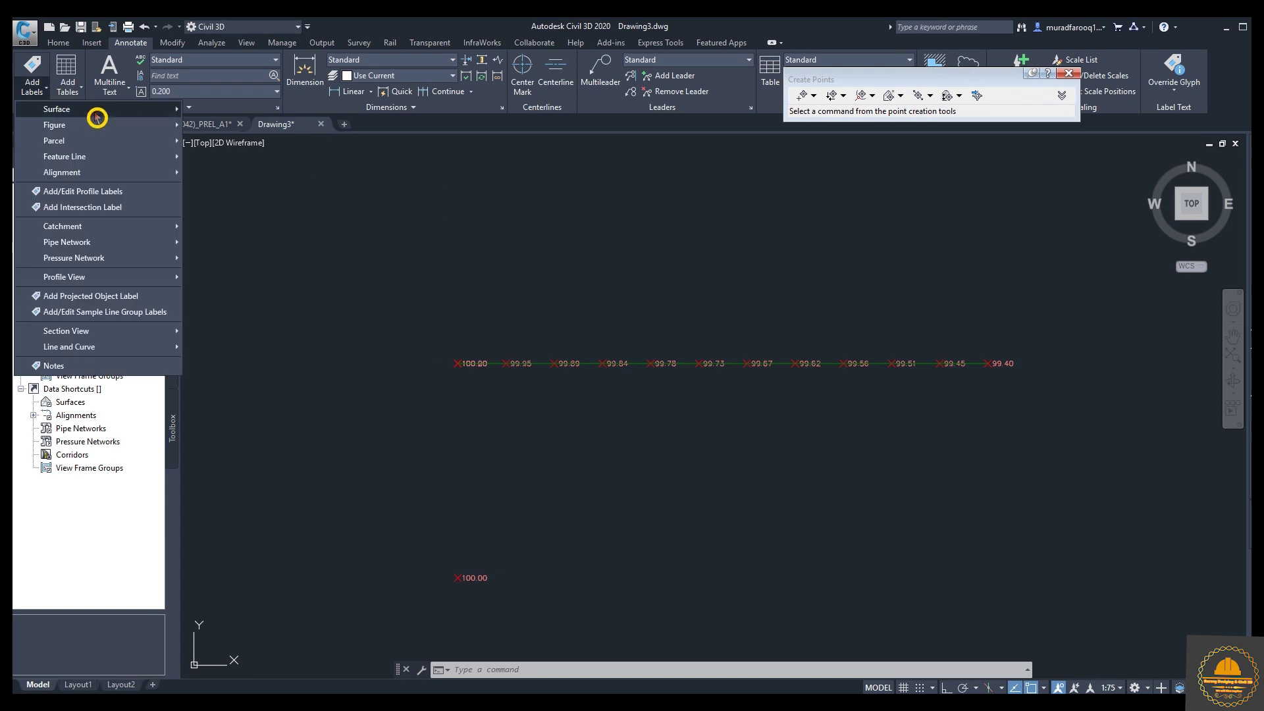
{"action": "mouse_move", "coordinate": [158, 158]}
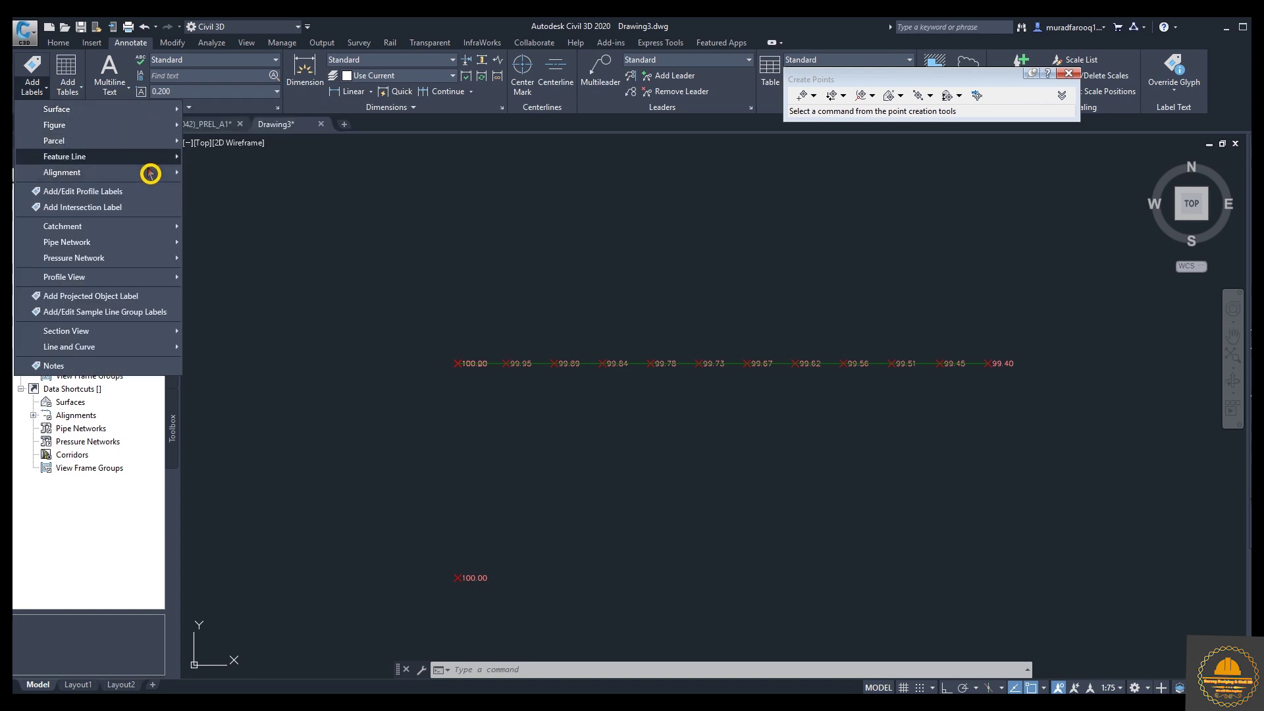
{"action": "left_click", "coordinate": [225, 160]}
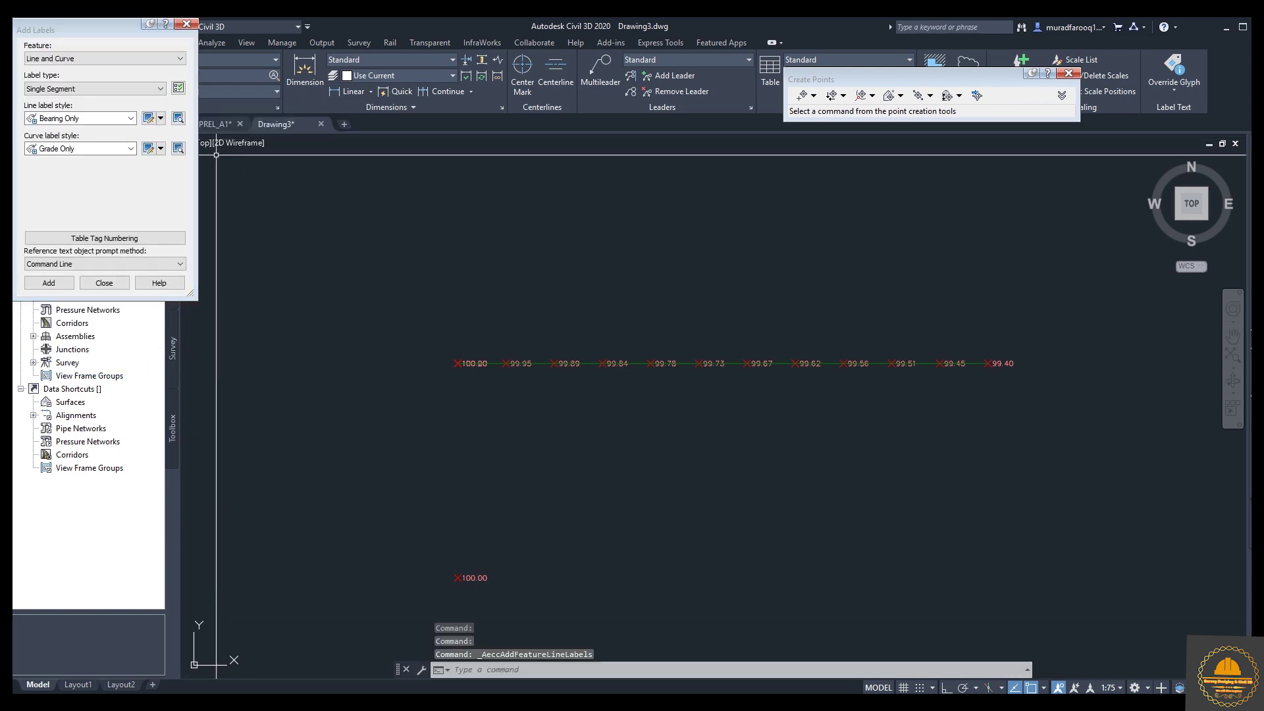
{"action": "left_click_drag", "start_coordinate": [119, 39], "coordinate": [243, 123]}
Add single-segment labels near both ends of the feature line, with Grade Only as the line and curve label style
{"action": "left_click", "coordinate": [253, 207]}
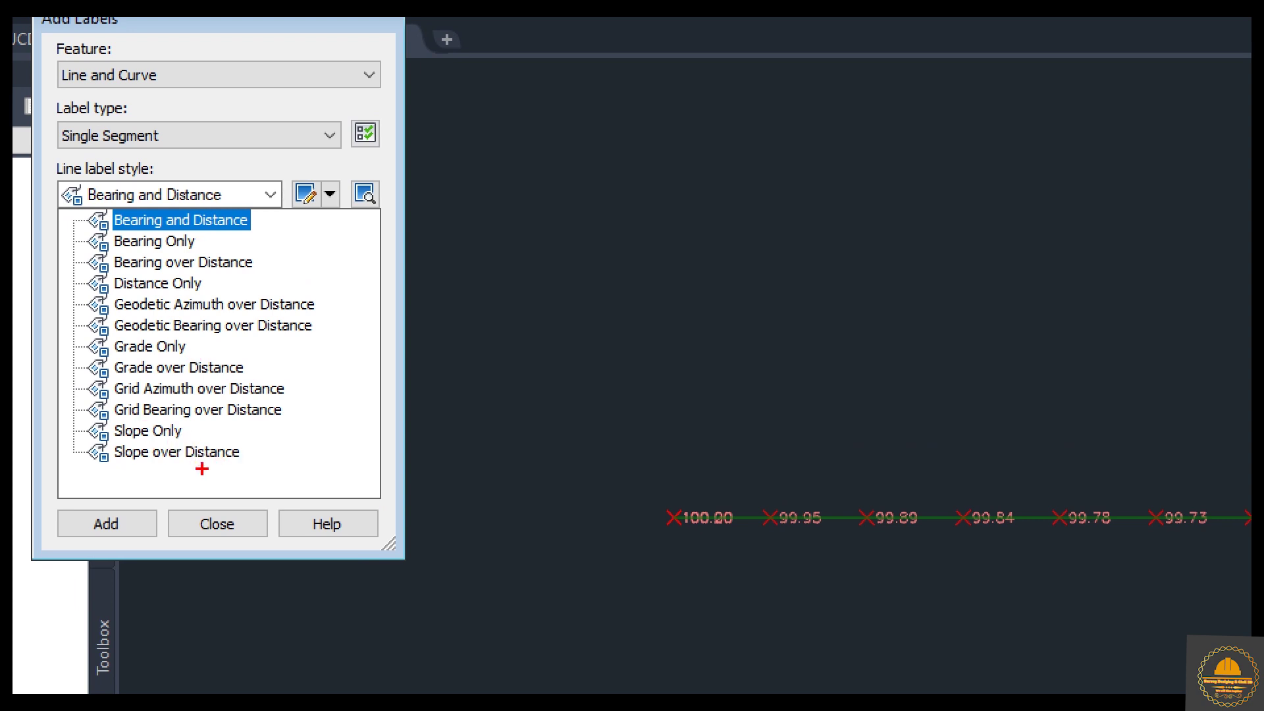
{"action": "left_click", "coordinate": [154, 241]}
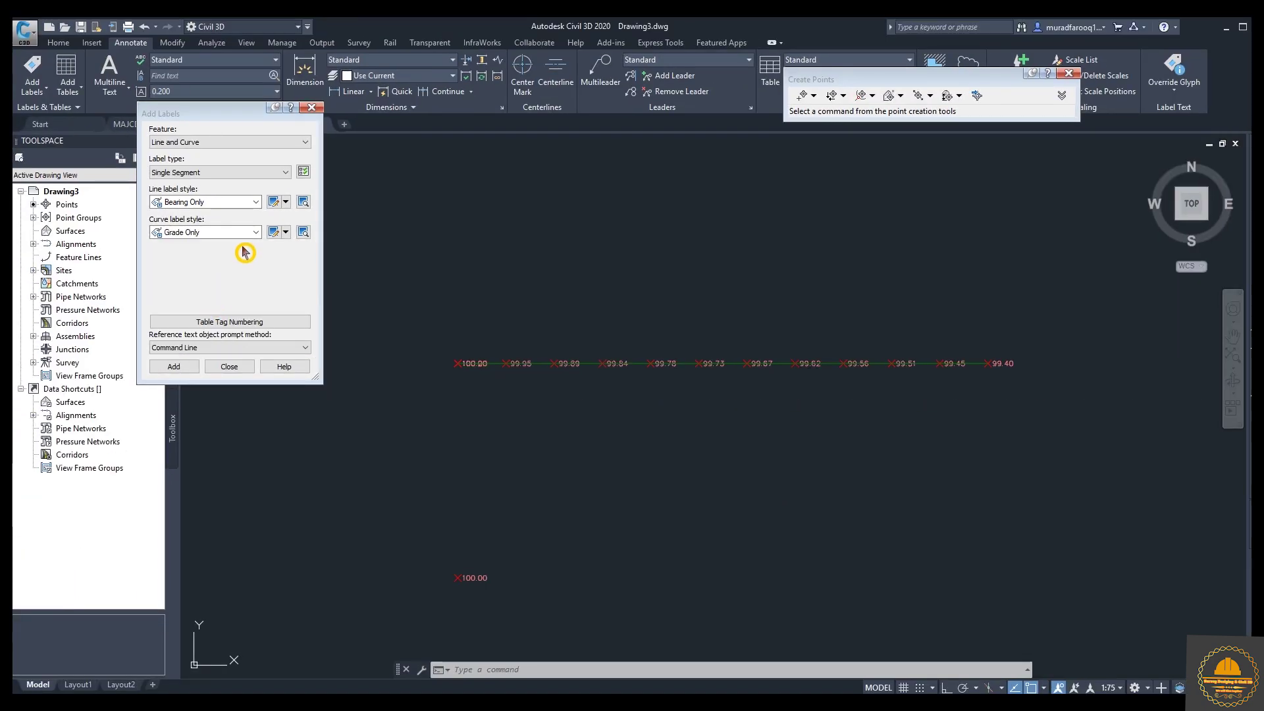
{"action": "left_click", "coordinate": [222, 209]}
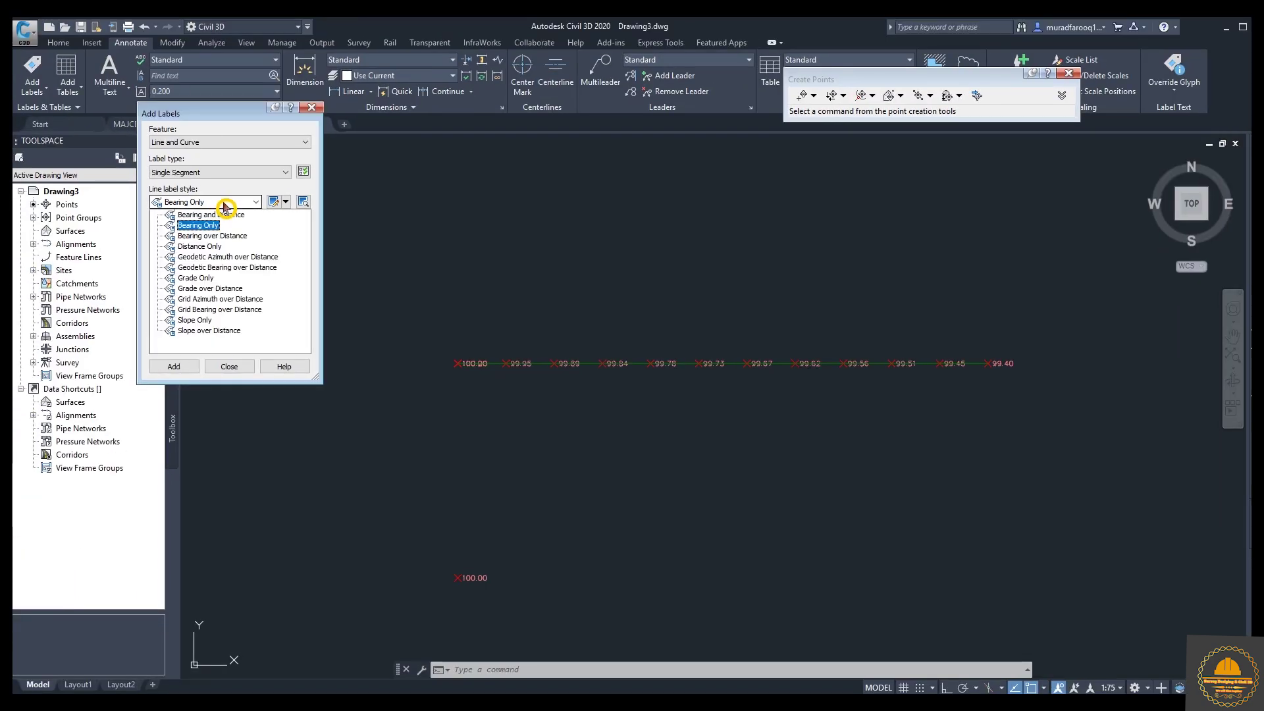
{"action": "left_click", "coordinate": [215, 278]}
{"action": "left_click", "coordinate": [256, 235]}
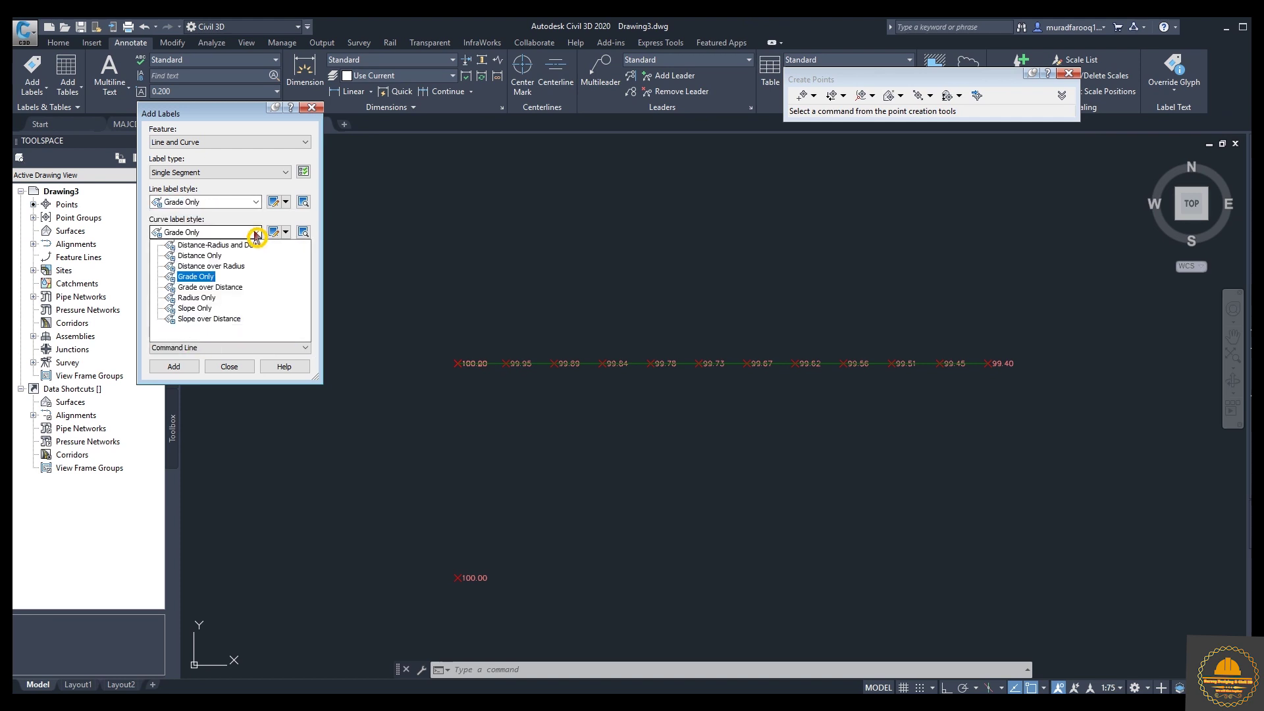
{"action": "left_click", "coordinate": [209, 276]}
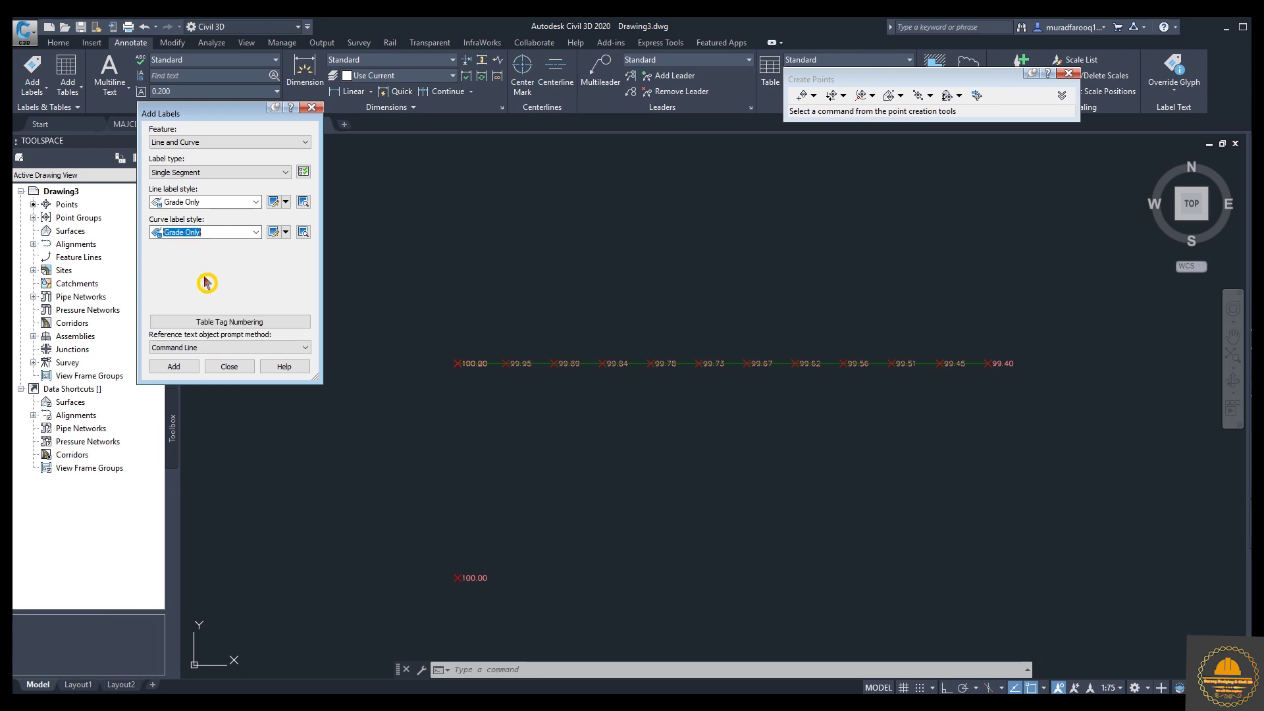
{"action": "left_click", "coordinate": [183, 369]}
{"action": "left_click", "coordinate": [544, 364]}
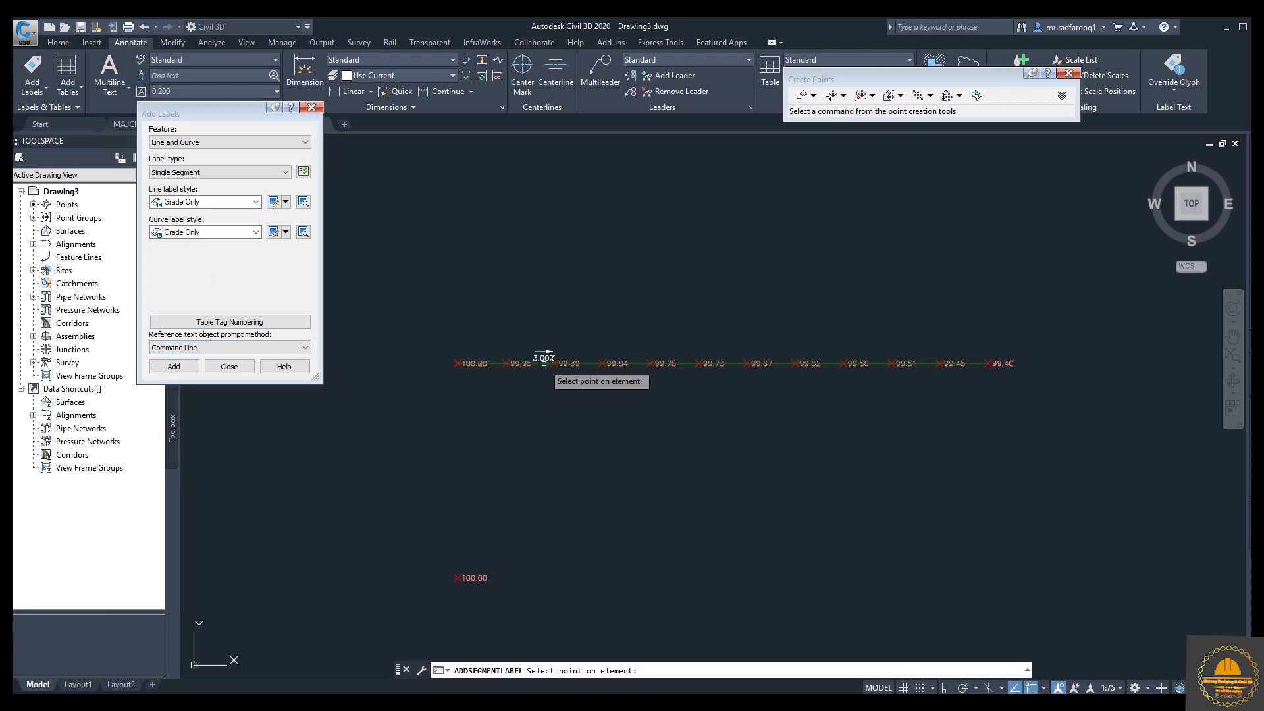
{"action": "left_click", "coordinate": [930, 362]}
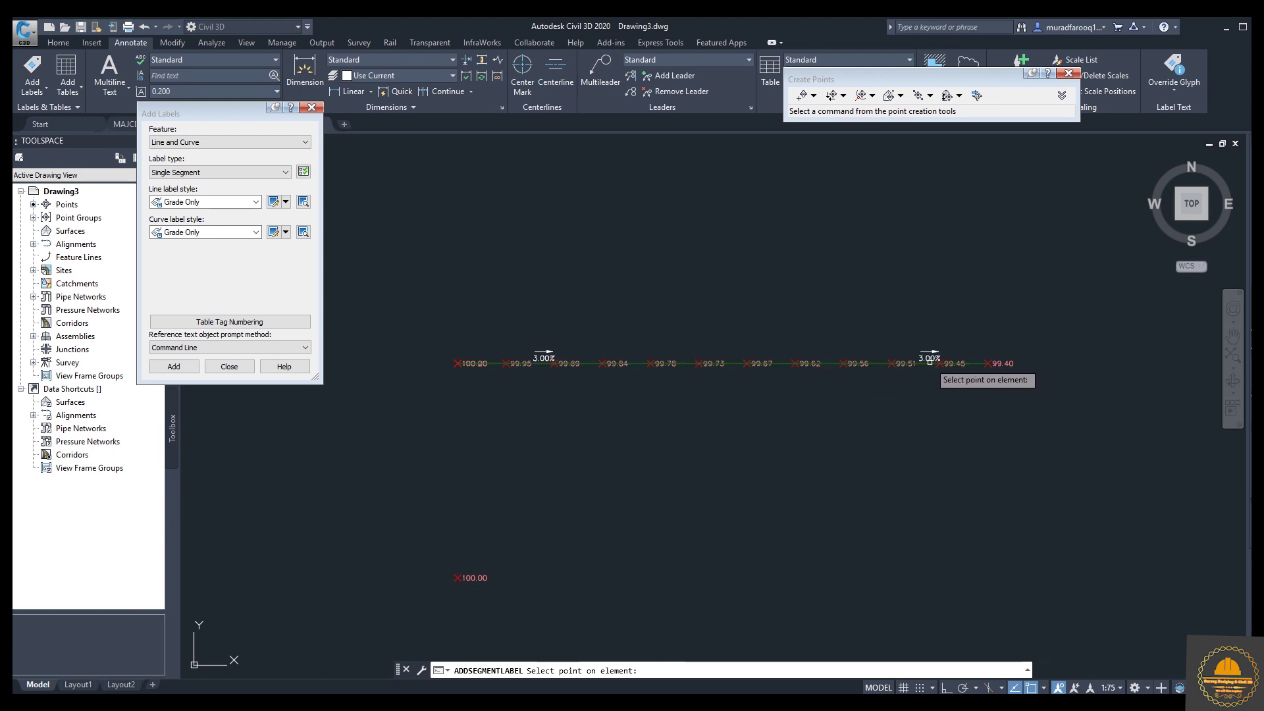
Set the line and curve label styles to Distance Only and add two distance labels along the middle of the feature line
{"action": "left_click", "coordinate": [253, 231]}
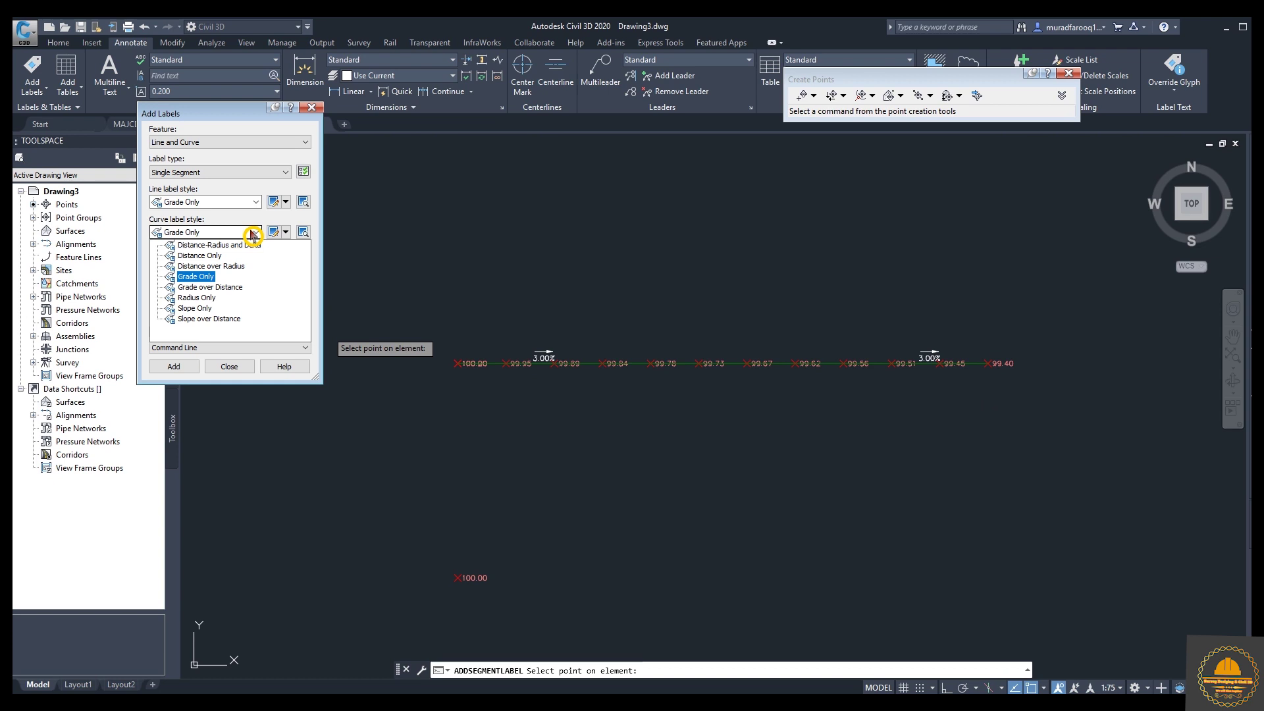
{"action": "left_click", "coordinate": [227, 261]}
{"action": "left_click", "coordinate": [254, 203]}
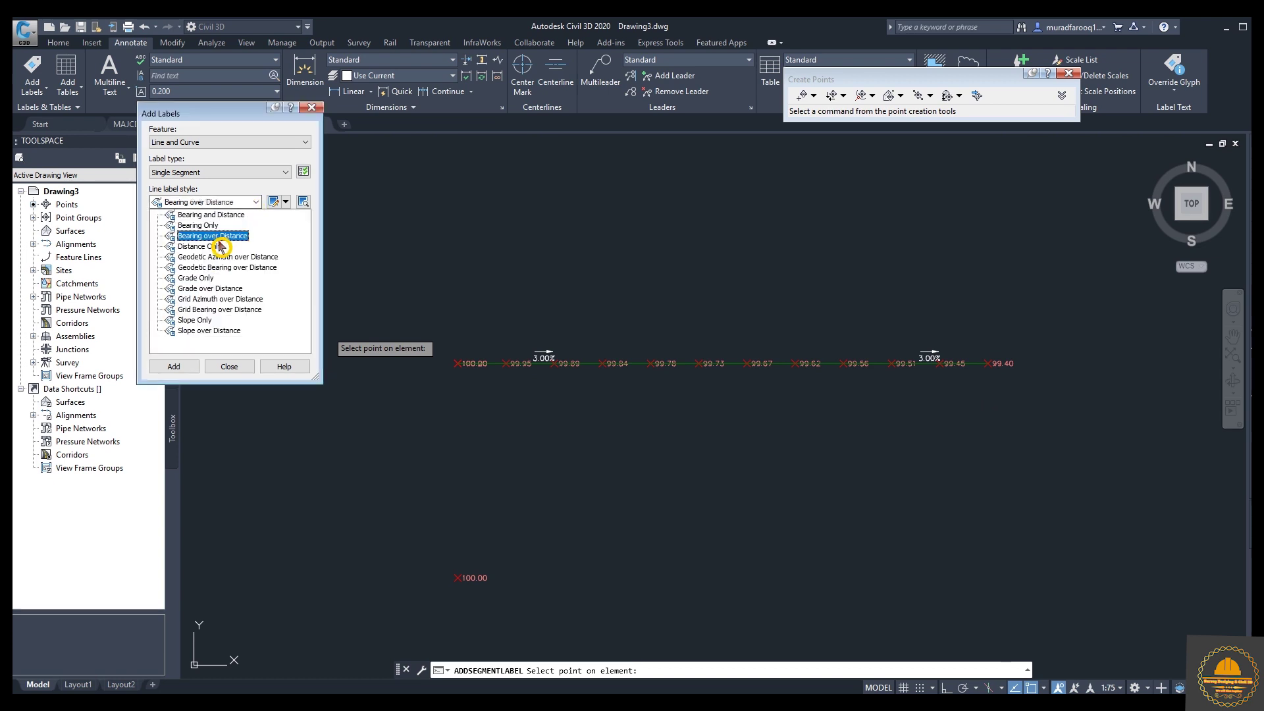
{"action": "left_click", "coordinate": [220, 249]}
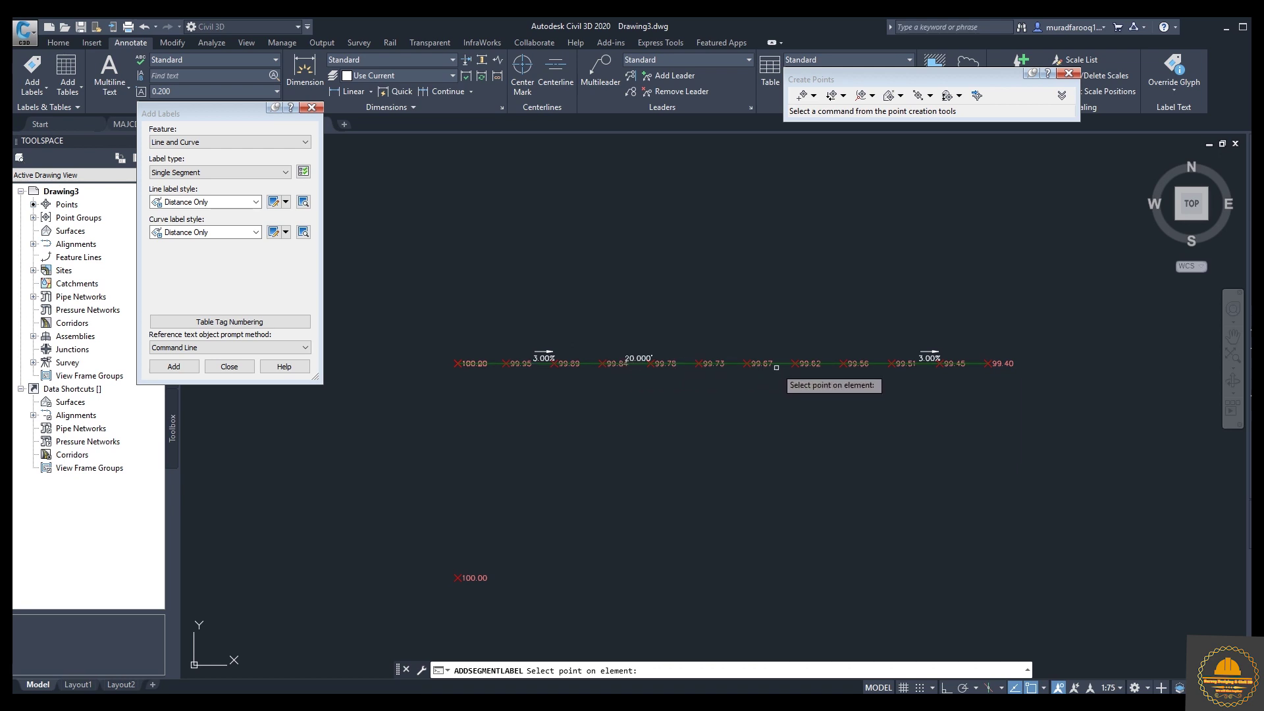
{"action": "left_click", "coordinate": [822, 362]}
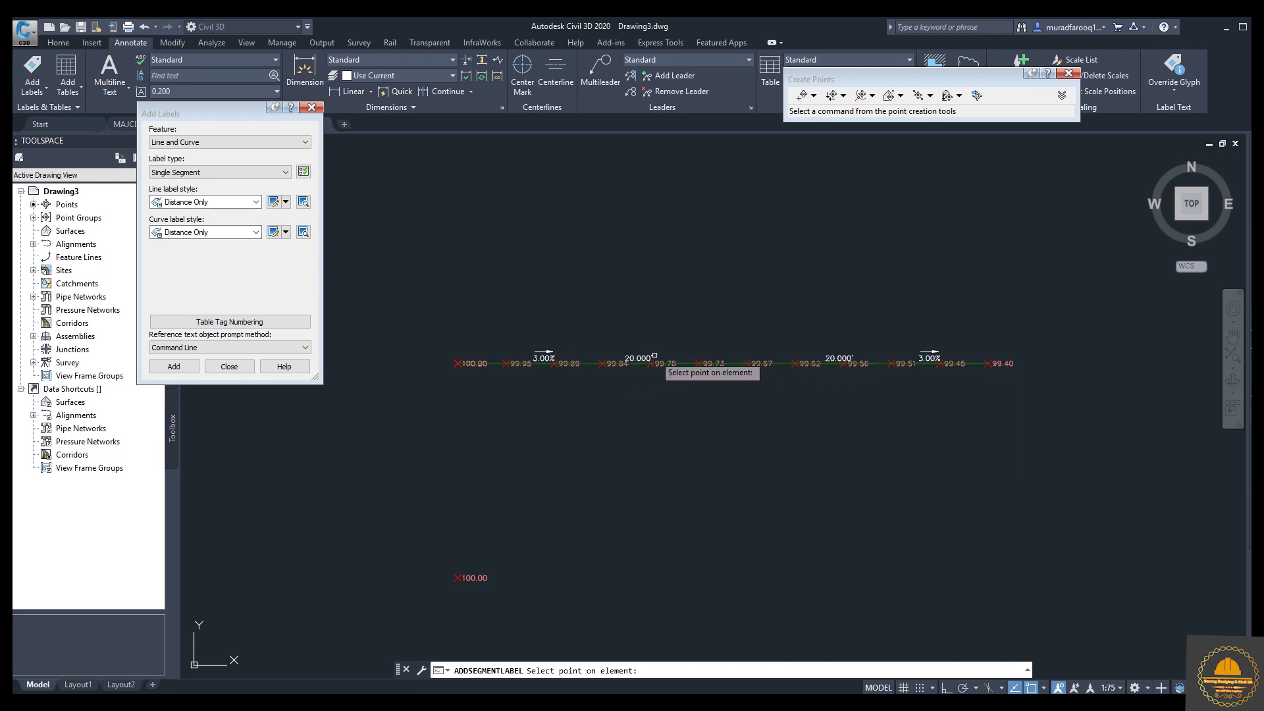
Set the line and curve label styles to Slope Only and add a slope label at the start of the feature line
{"action": "left_click", "coordinate": [255, 232]}
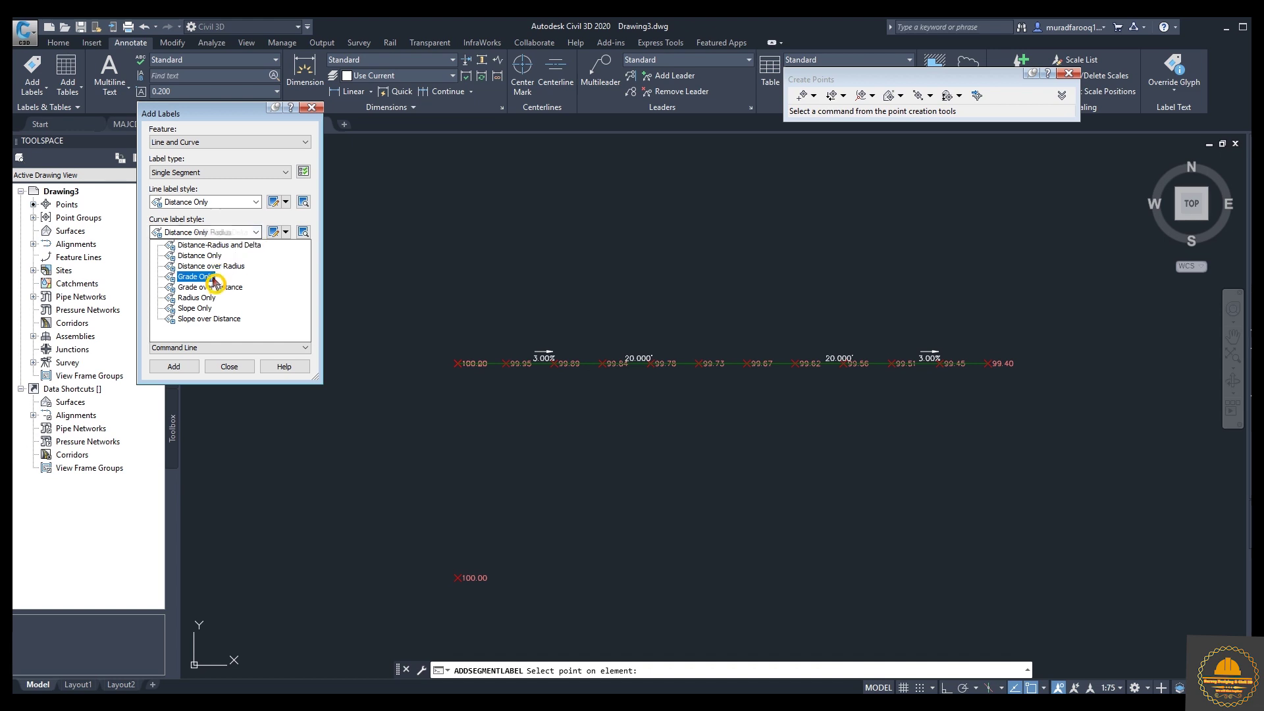
{"action": "left_click", "coordinate": [212, 309]}
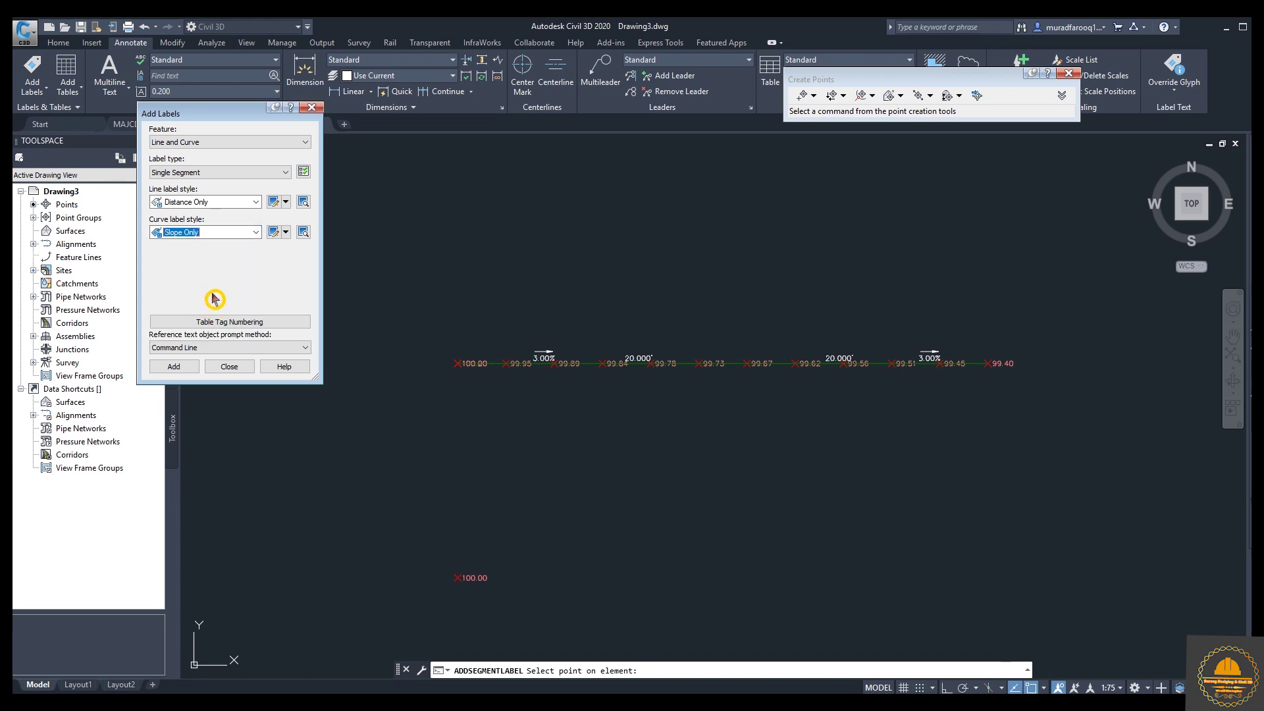
{"action": "left_click", "coordinate": [256, 201]}
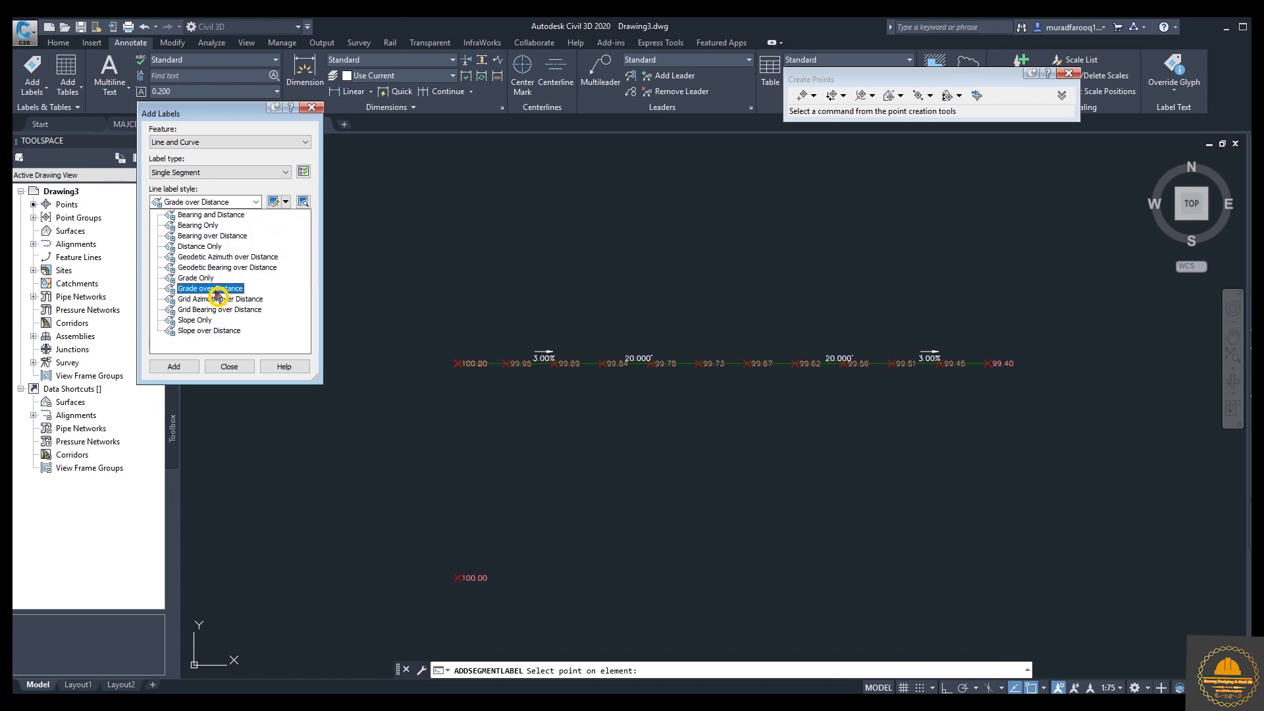
{"action": "left_click", "coordinate": [198, 320]}
{"action": "left_click", "coordinate": [178, 367]}
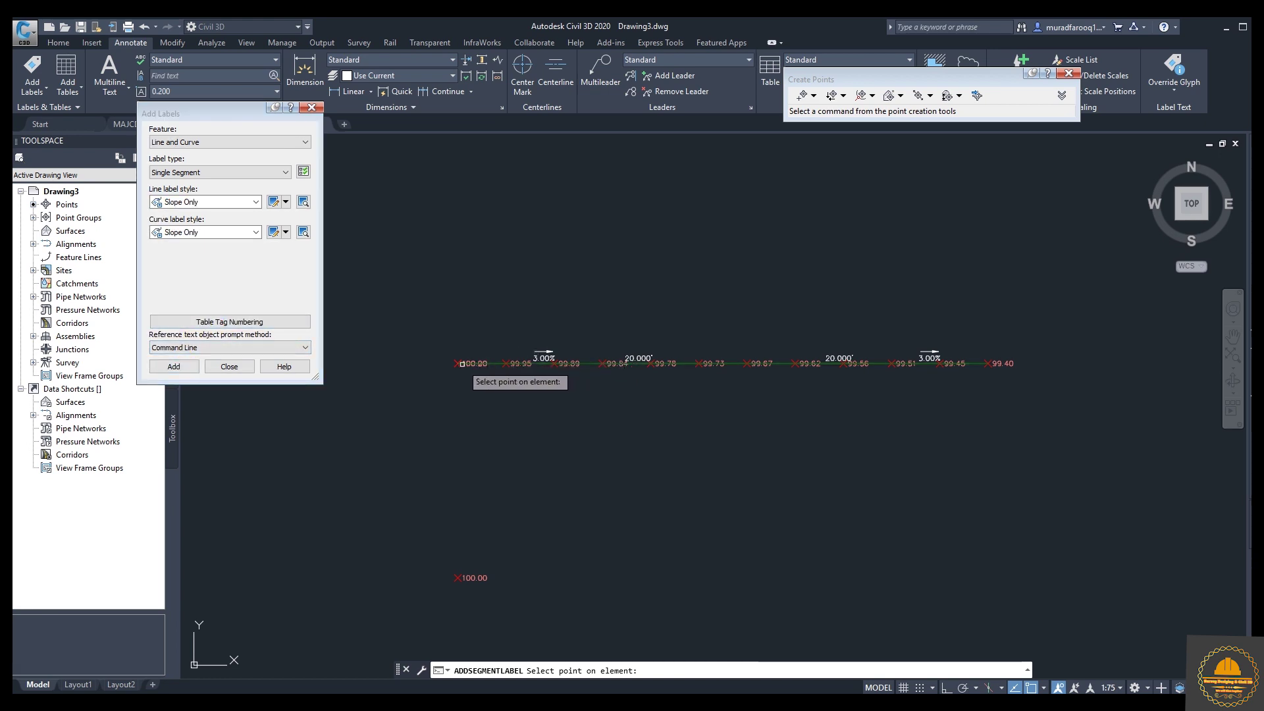
{"action": "left_click", "coordinate": [466, 363]}
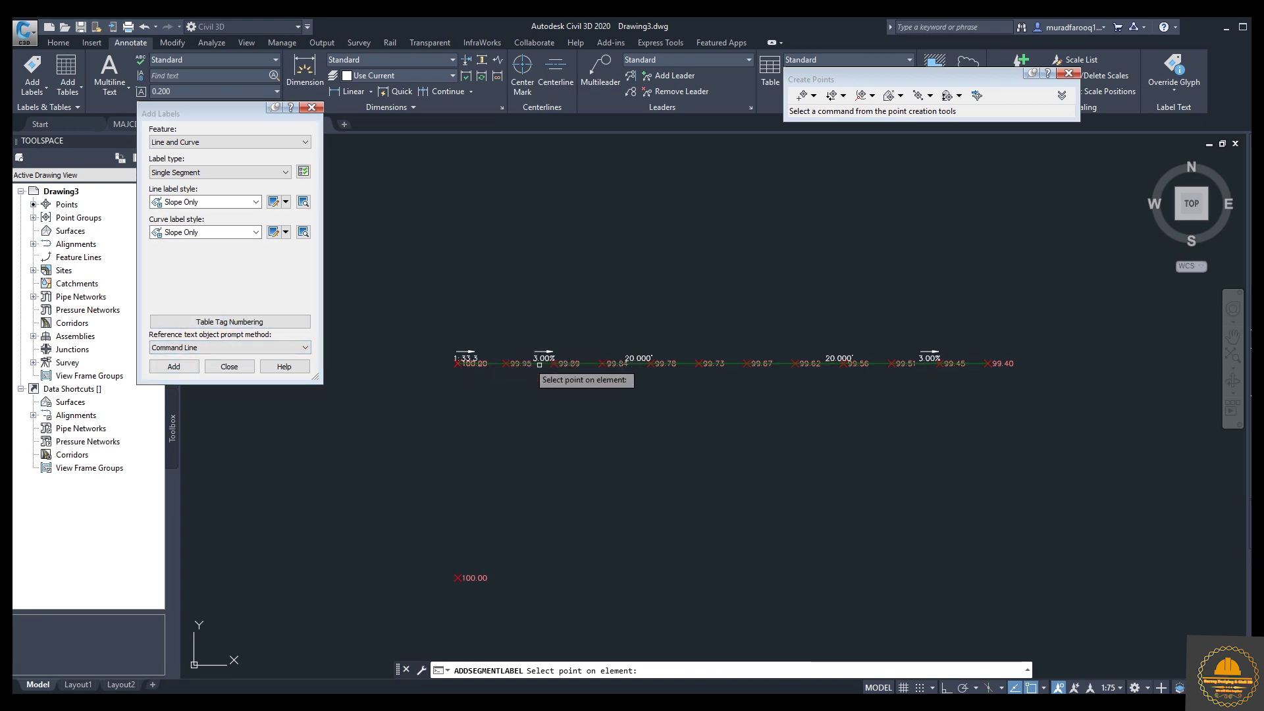
Add a Slope Only label near the middle of the feature line, and close the Add Labels dialog and Create Points toolbar
{"action": "left_click", "coordinate": [732, 366]}
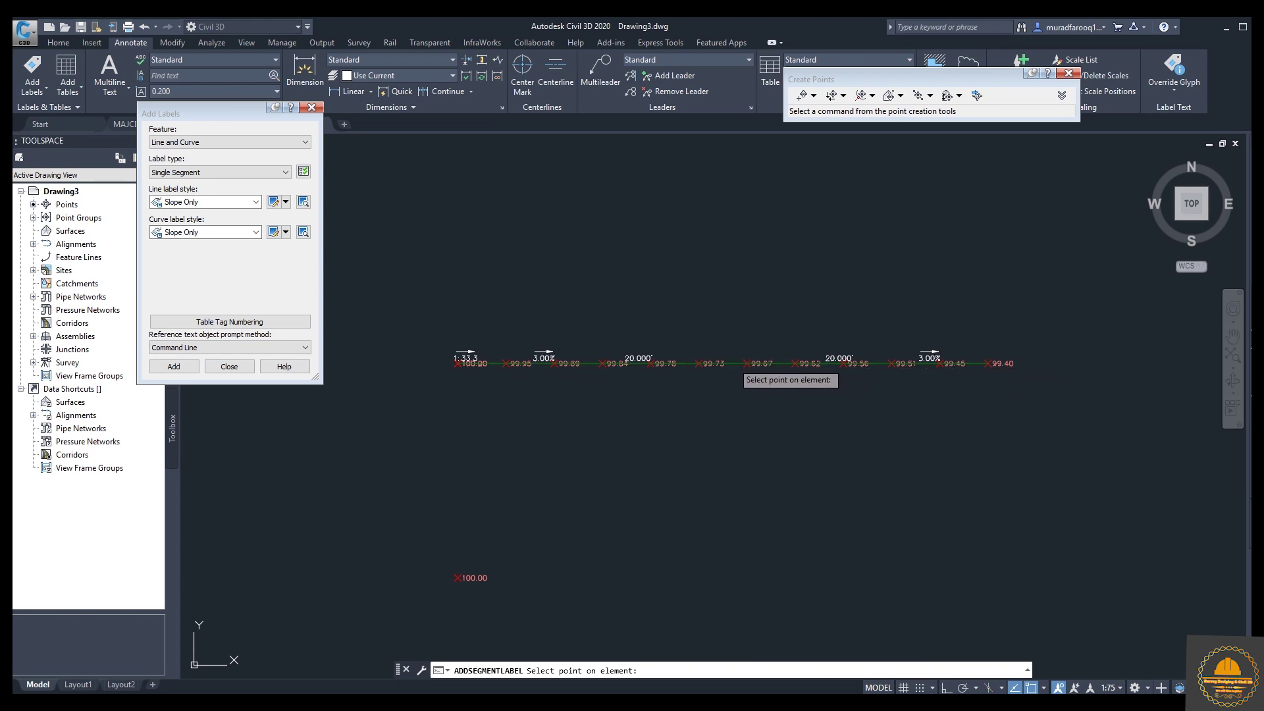
{"action": "scroll", "coordinate": [652, 368], "scroll_direction": "up", "scroll_amount": 5}
{"action": "mouse_move", "coordinate": [716, 397]}
{"action": "middle_mouse_down"}
{"action": "mouse_move", "coordinate": [624, 455]}
{"action": "mouse_move", "coordinate": [637, 467]}
{"action": "middle_mouse_up"}
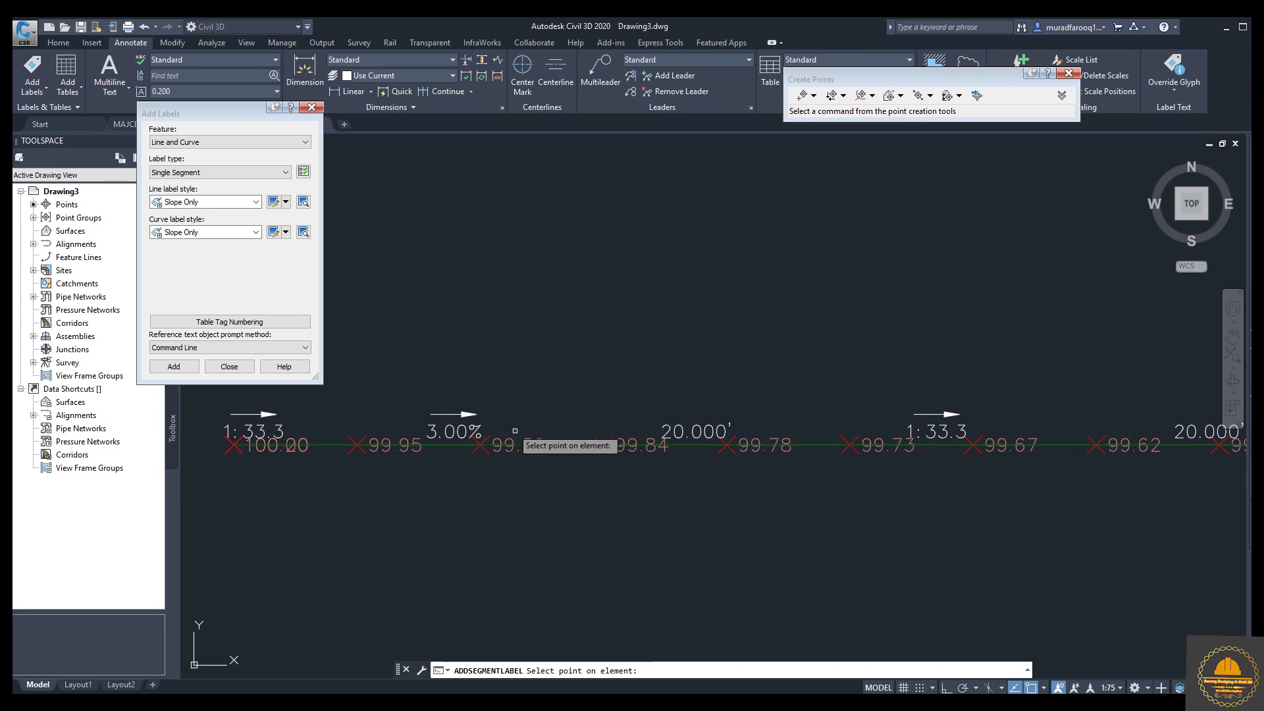
{"action": "scroll", "coordinate": [948, 480], "scroll_direction": "down", "scroll_amount": 2}
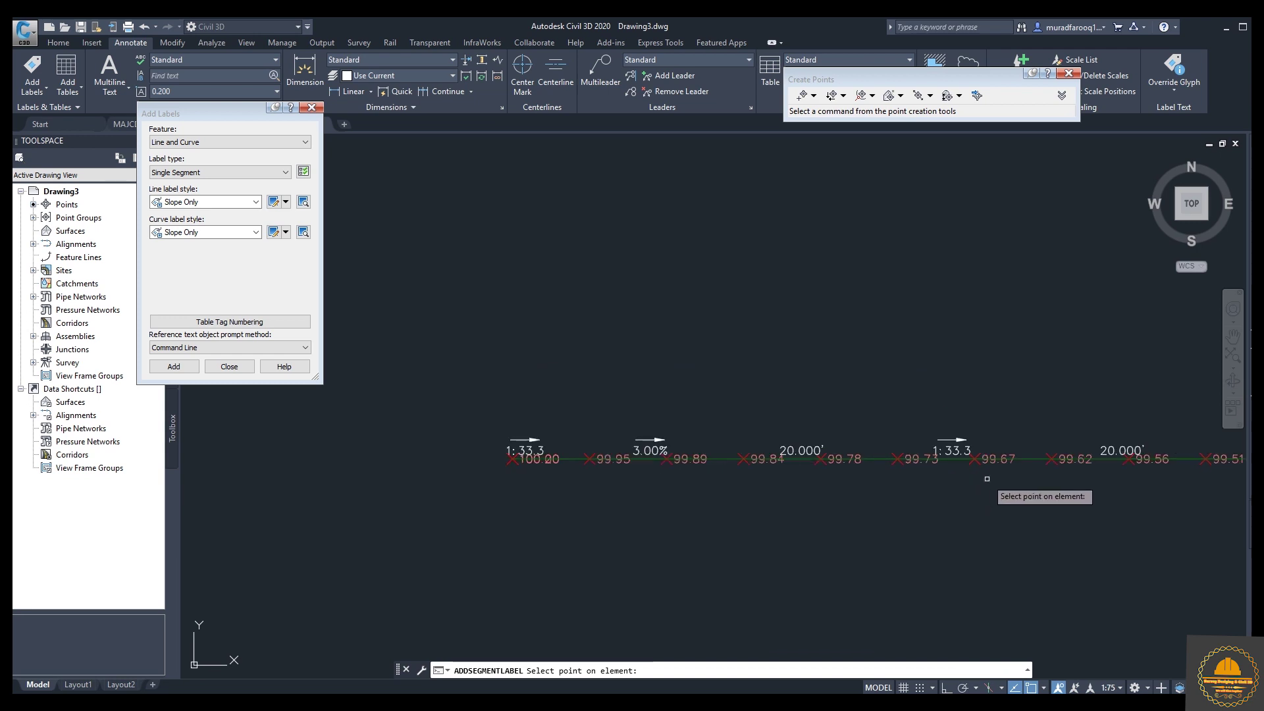
{"action": "middle_click_drag", "start_coordinate": [1007, 473], "coordinate": [792, 457]}
{"action": "left_click", "coordinate": [297, 158]}
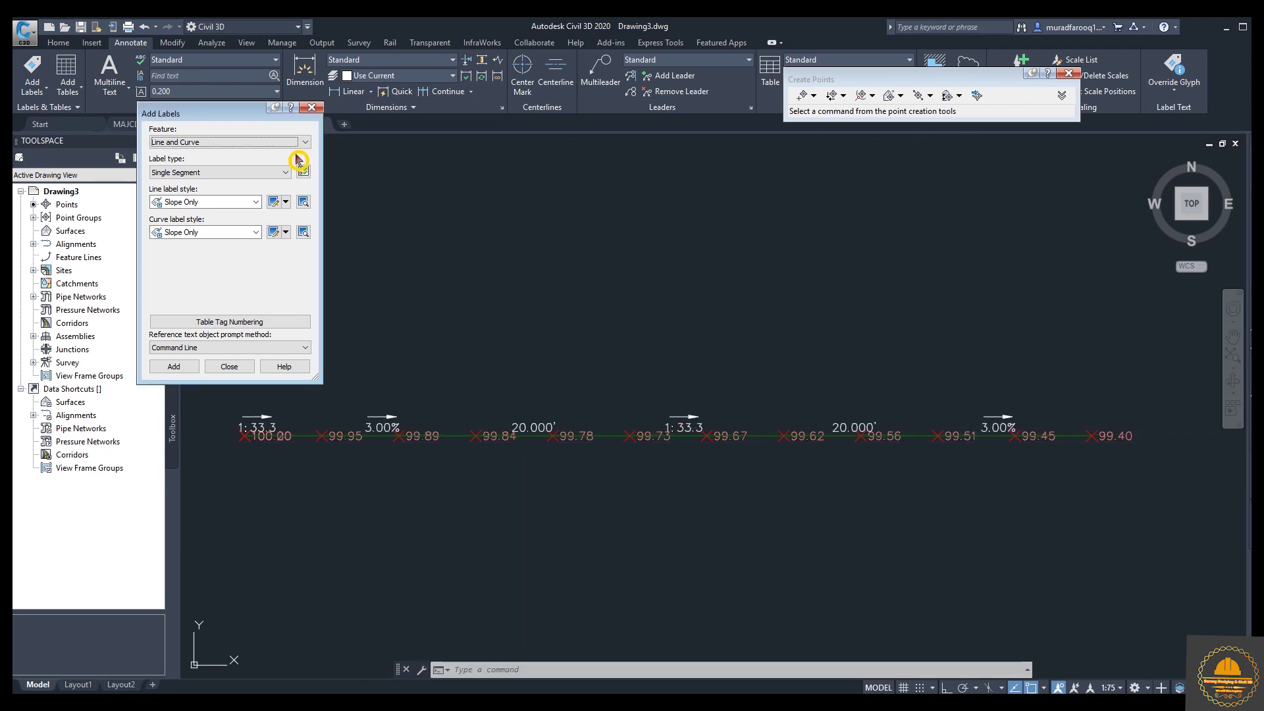
{"action": "left_click", "coordinate": [311, 112]}
{"action": "left_click", "coordinate": [1068, 73]}
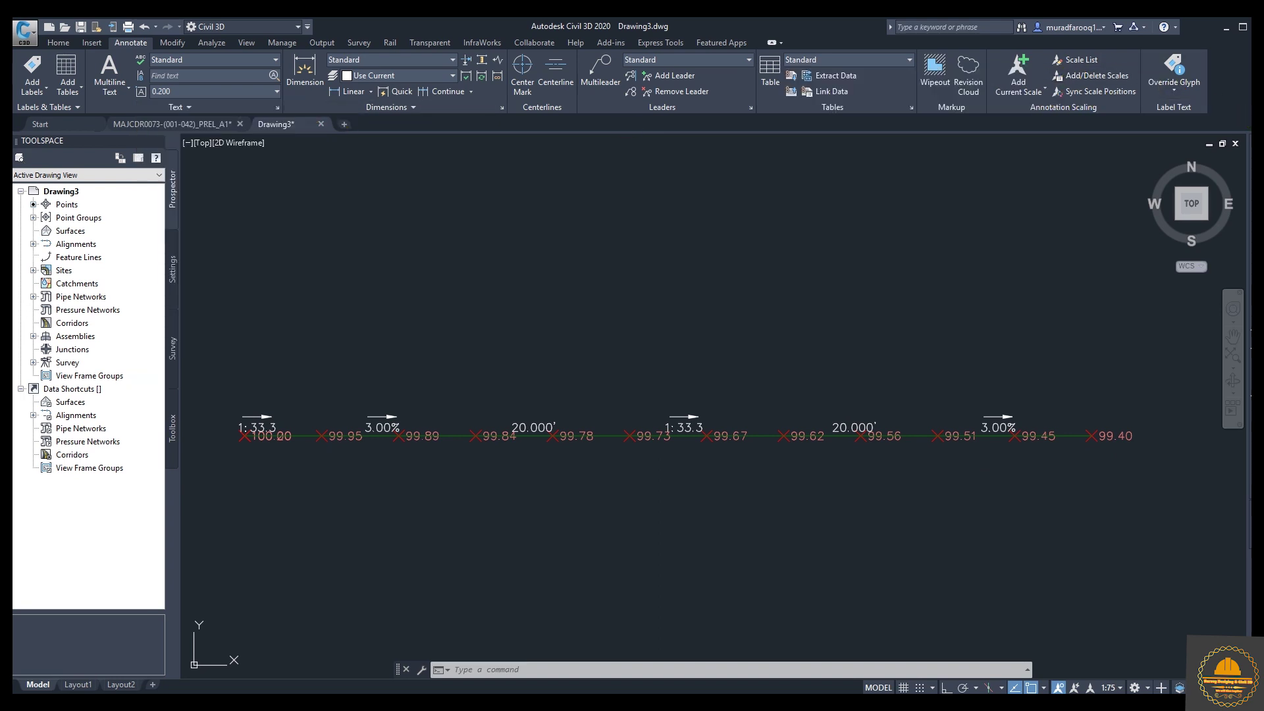
Start Slope/Grade - Elevation point creation from the isolated 100.00 point, accepting its level and setting a horizontal direction parallel to the labelled feature line
{"action": "scroll", "coordinate": [720, 285], "scroll_direction": "down", "scroll_amount": 4}
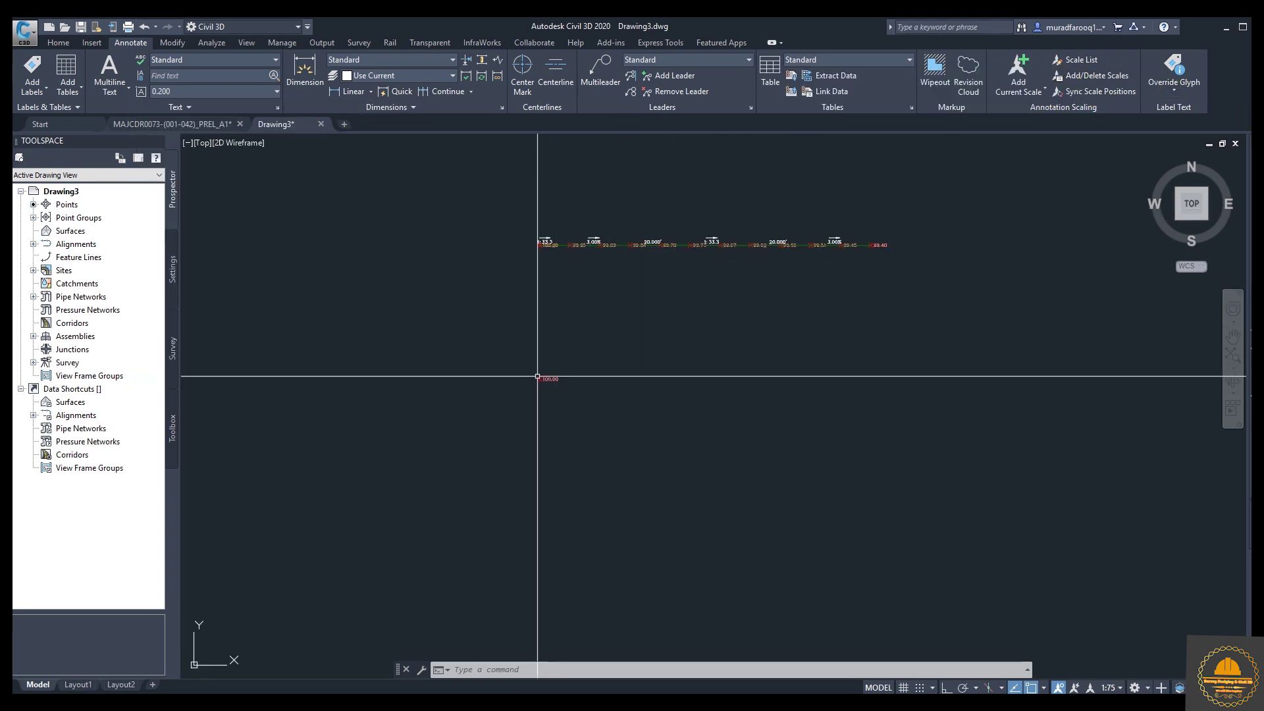
{"action": "scroll", "coordinate": [537, 377], "scroll_direction": "up", "scroll_amount": 4}
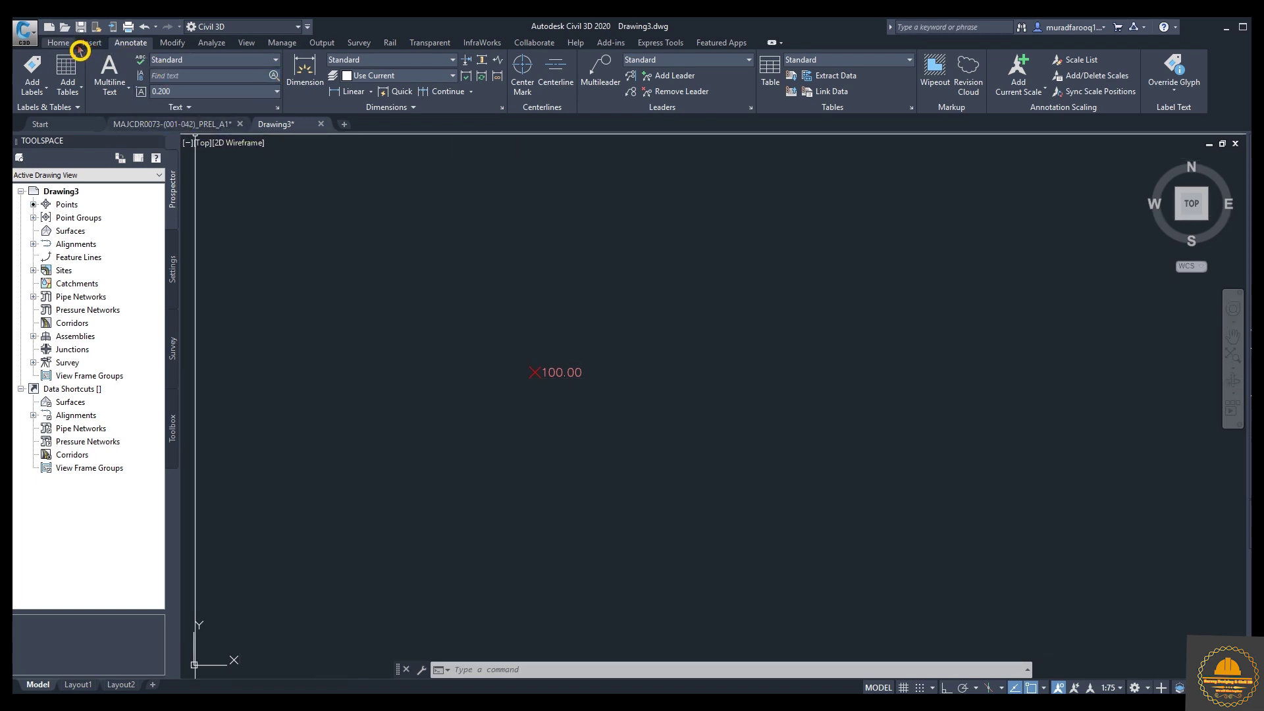
{"action": "left_click", "coordinate": [58, 43]}
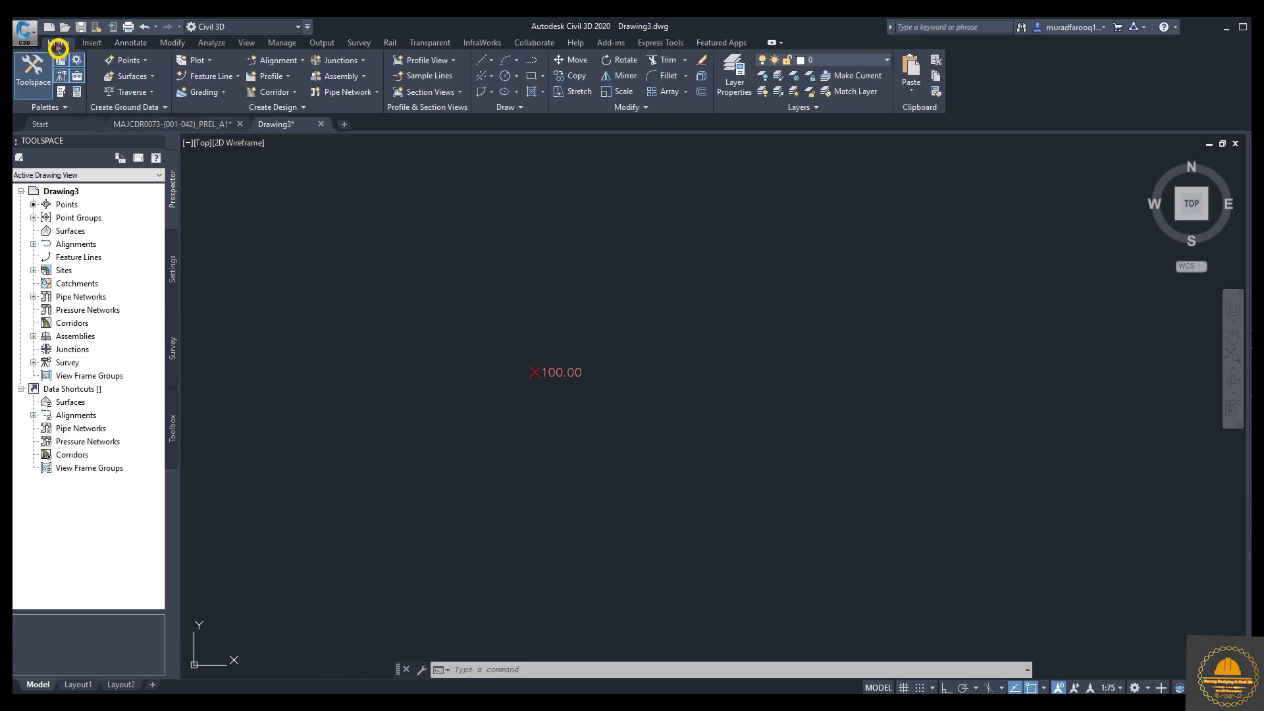
{"action": "left_click", "coordinate": [145, 62]}
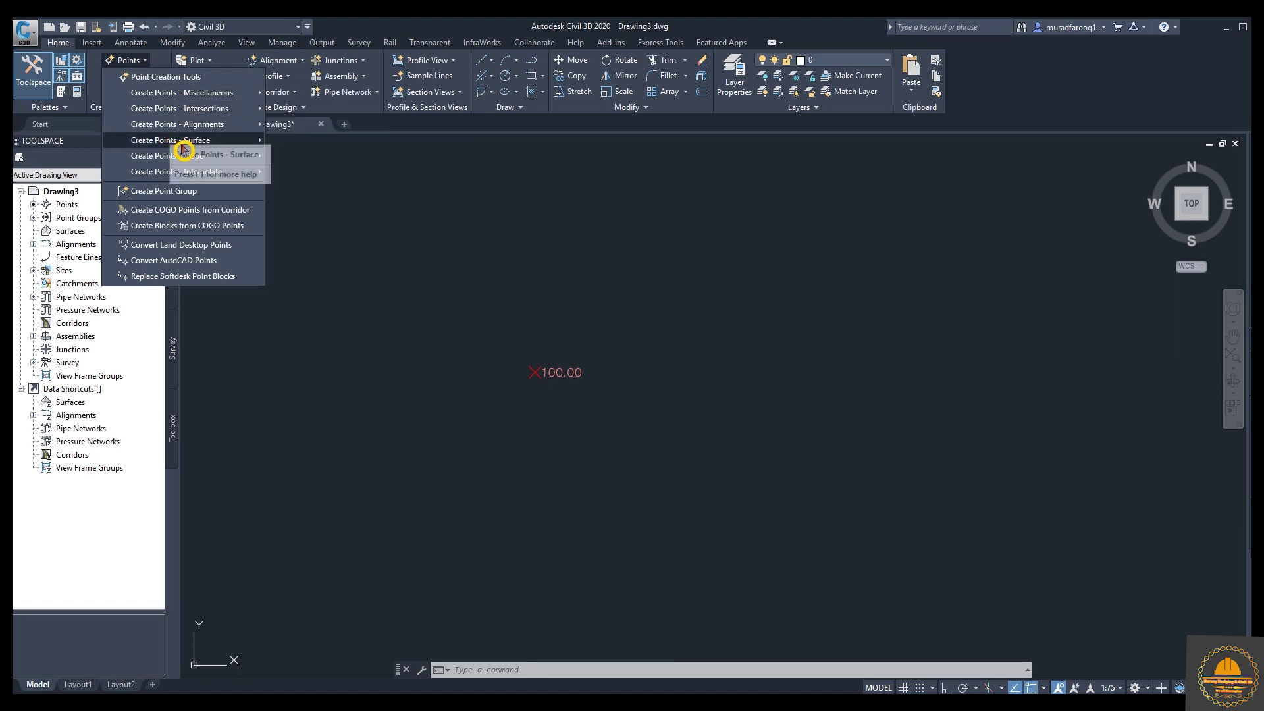
{"action": "mouse_move", "coordinate": [186, 156]}
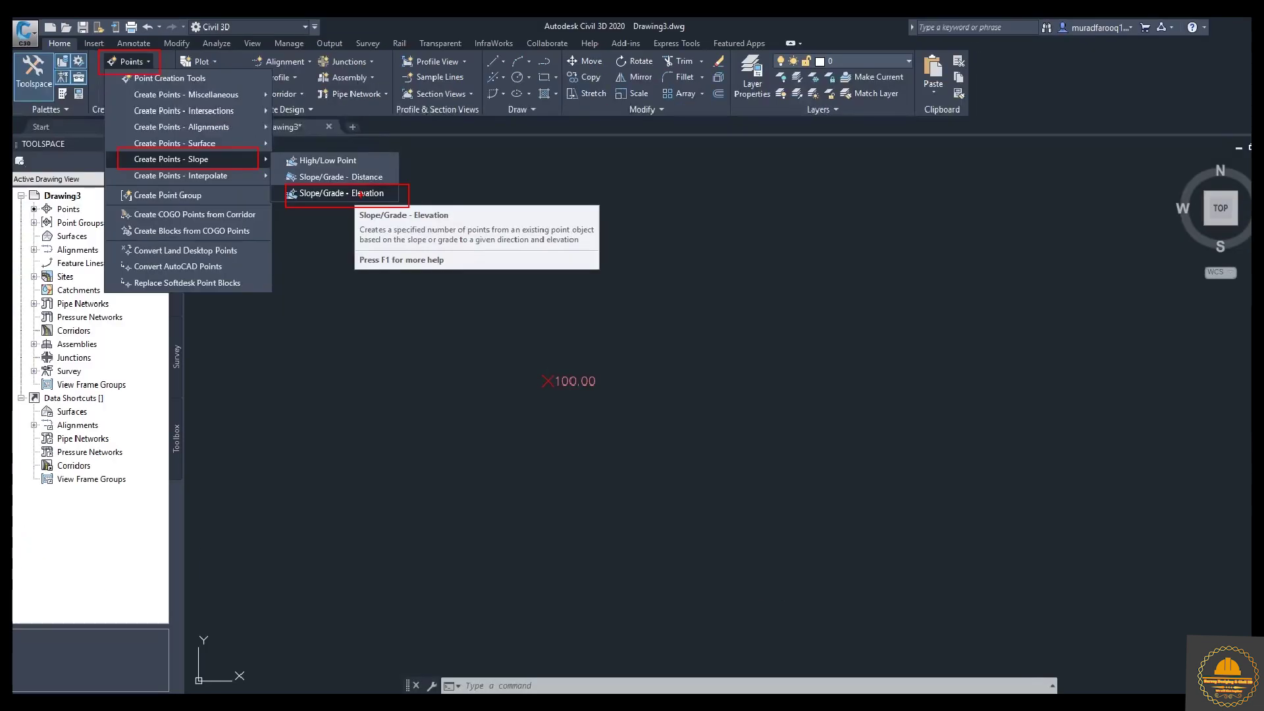
{"action": "key", "text": "Escape"}
{"action": "left_click", "coordinate": [146, 61]}
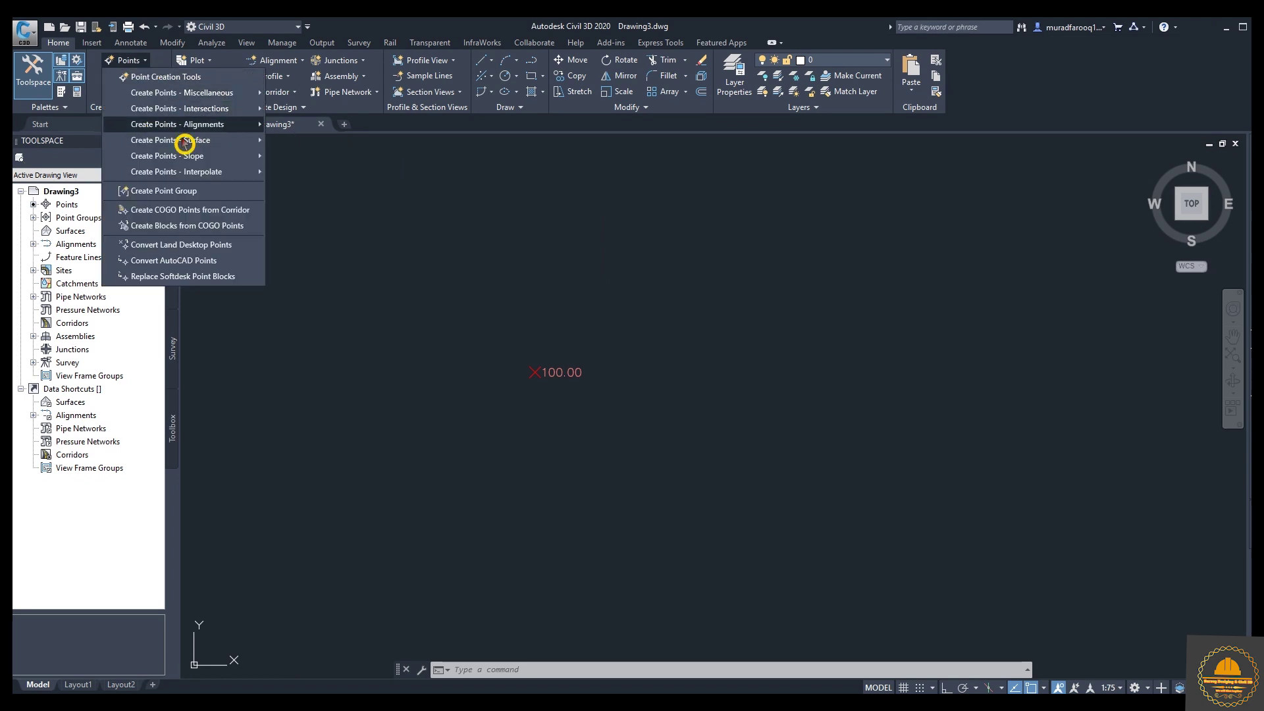
{"action": "mouse_move", "coordinate": [192, 158]}
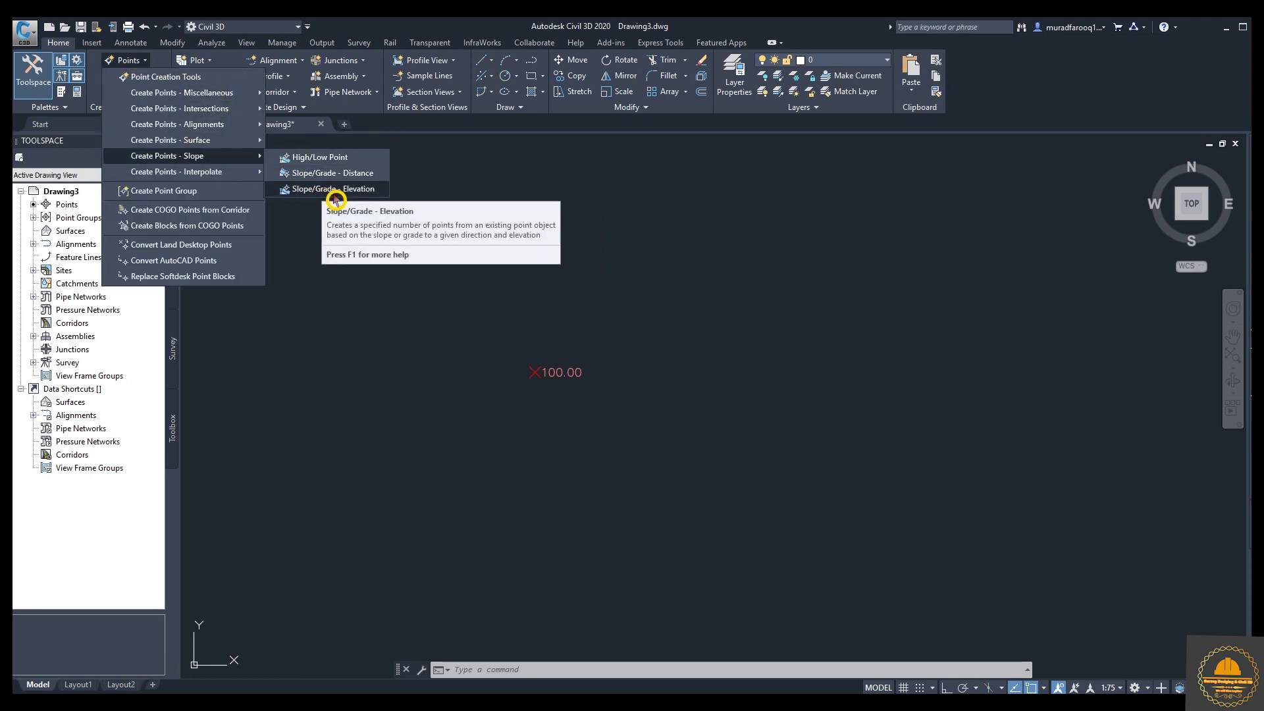
{"action": "left_click", "coordinate": [343, 197]}
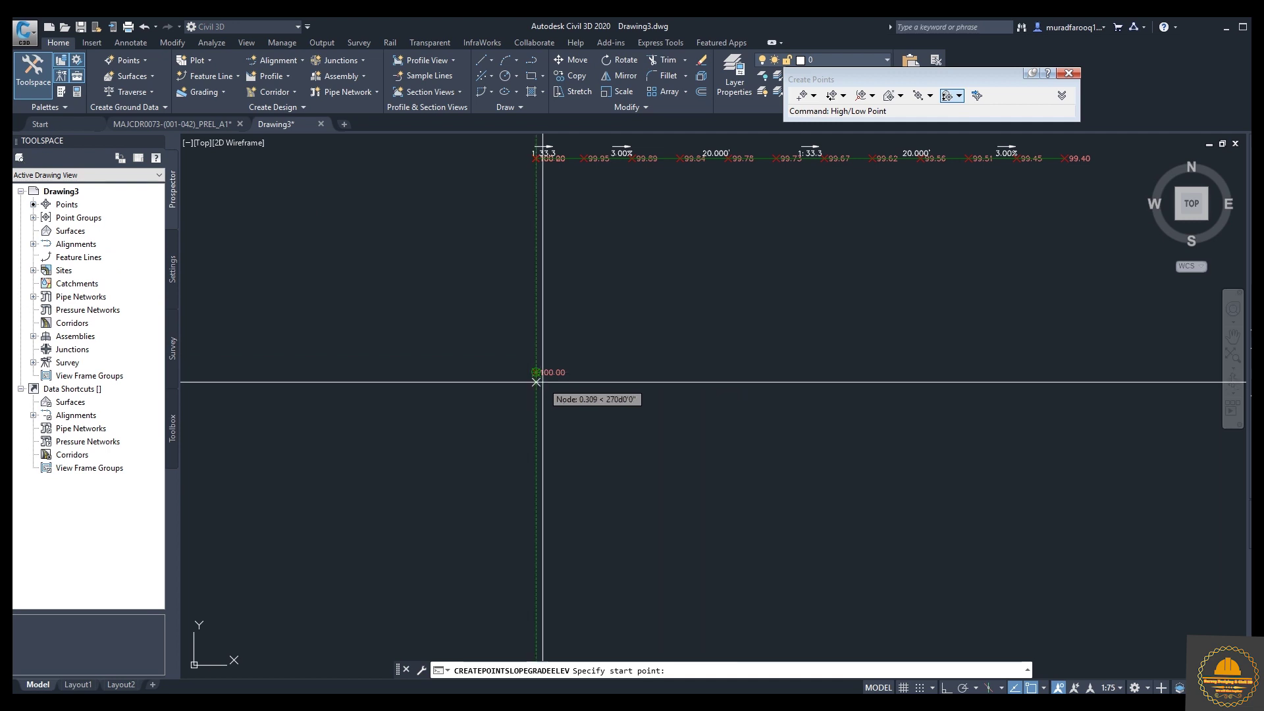
{"action": "left_click", "coordinate": [536, 373]}
{"action": "key", "text": "Return"}
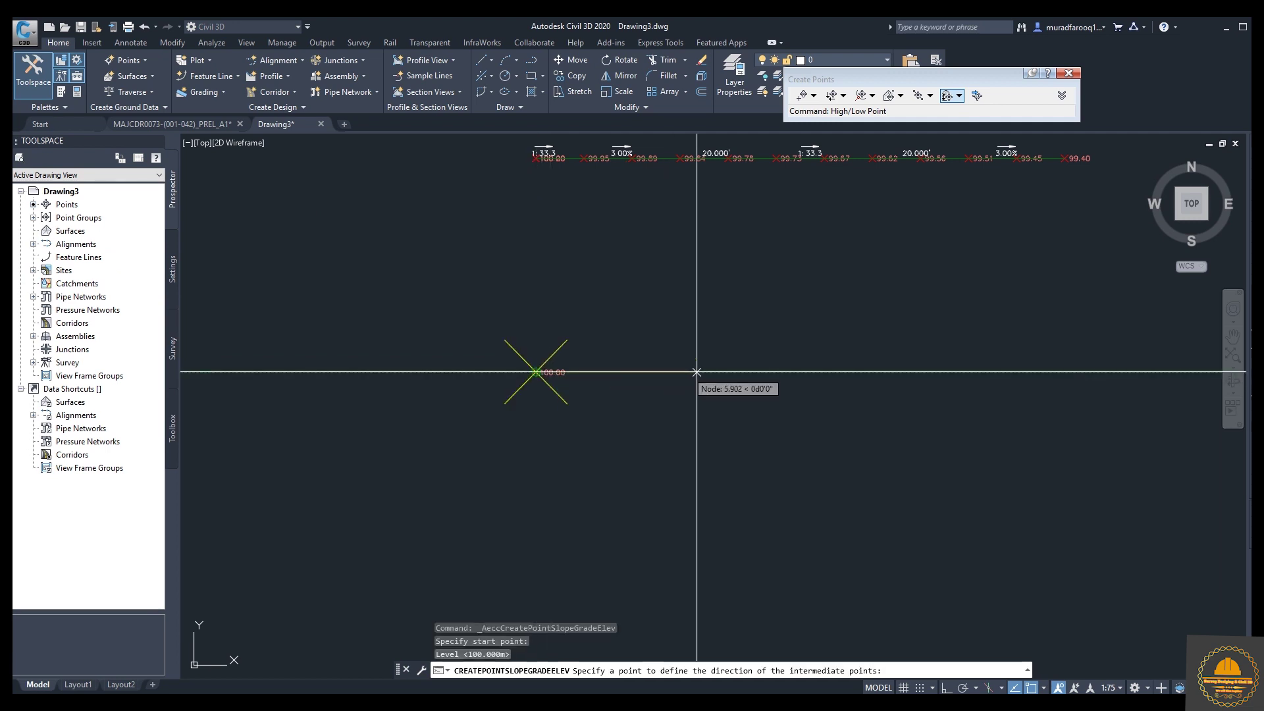
{"action": "left_click", "coordinate": [814, 373]}
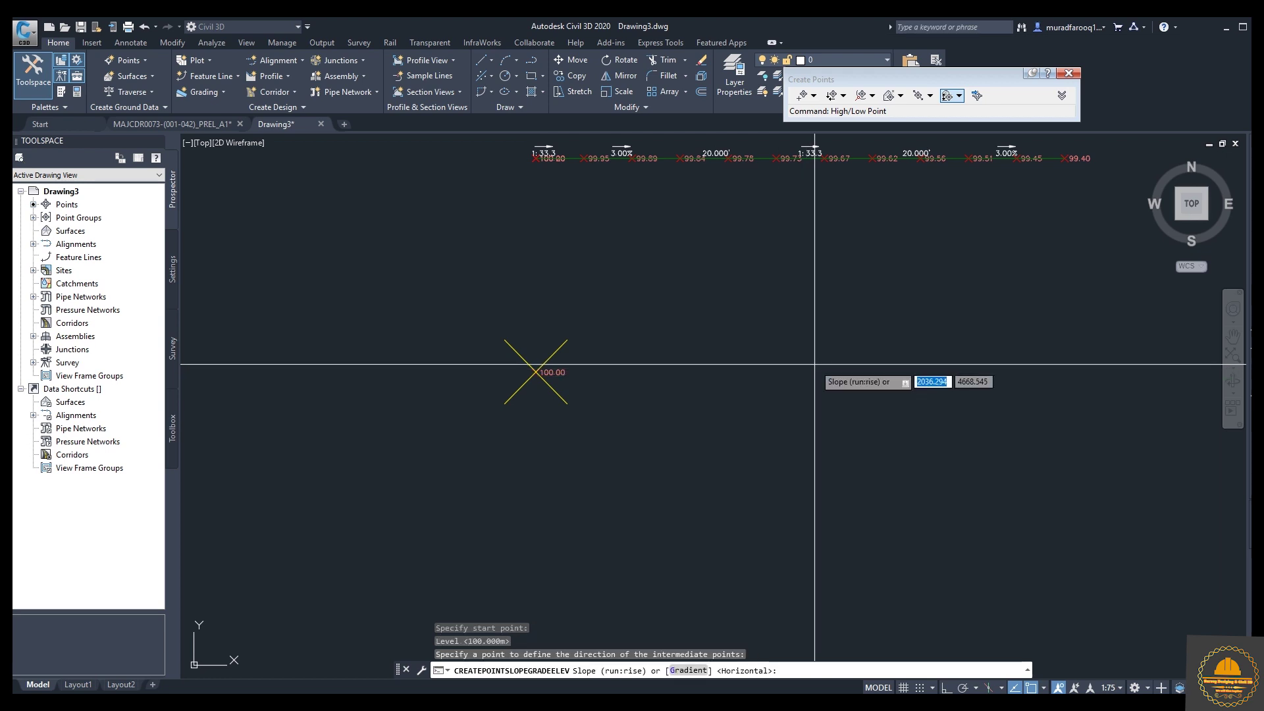
Set the slope to 4:1, ending level to 120, 10 intermediate points and offset 0, without adding an ending point
{"action": "type", "text": "3"}
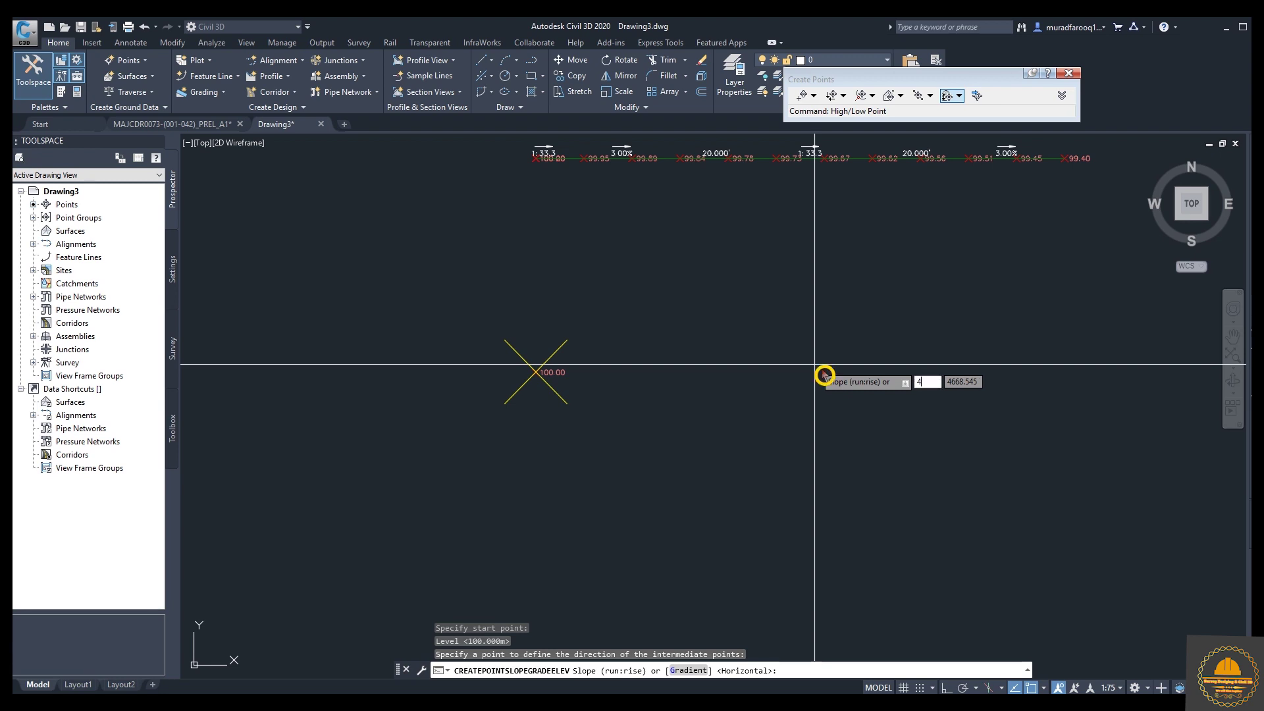
{"action": "key", "text": "Return"}
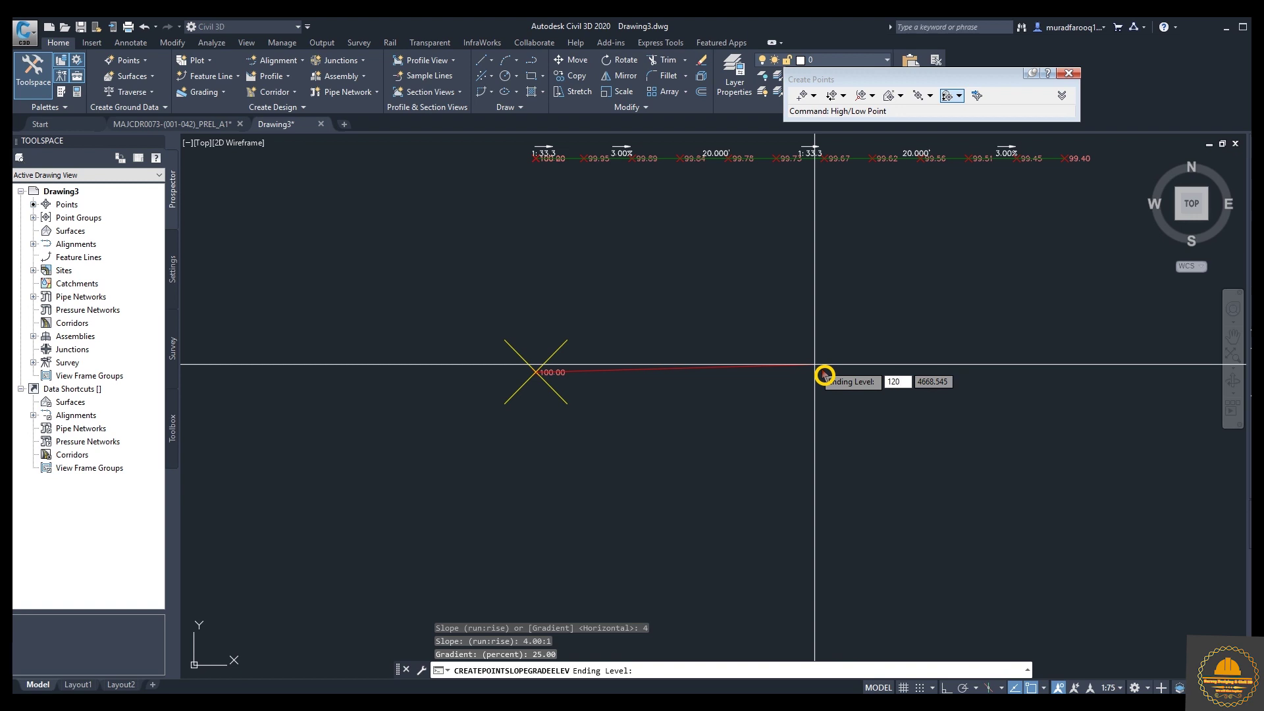
{"action": "key", "text": "Return"}
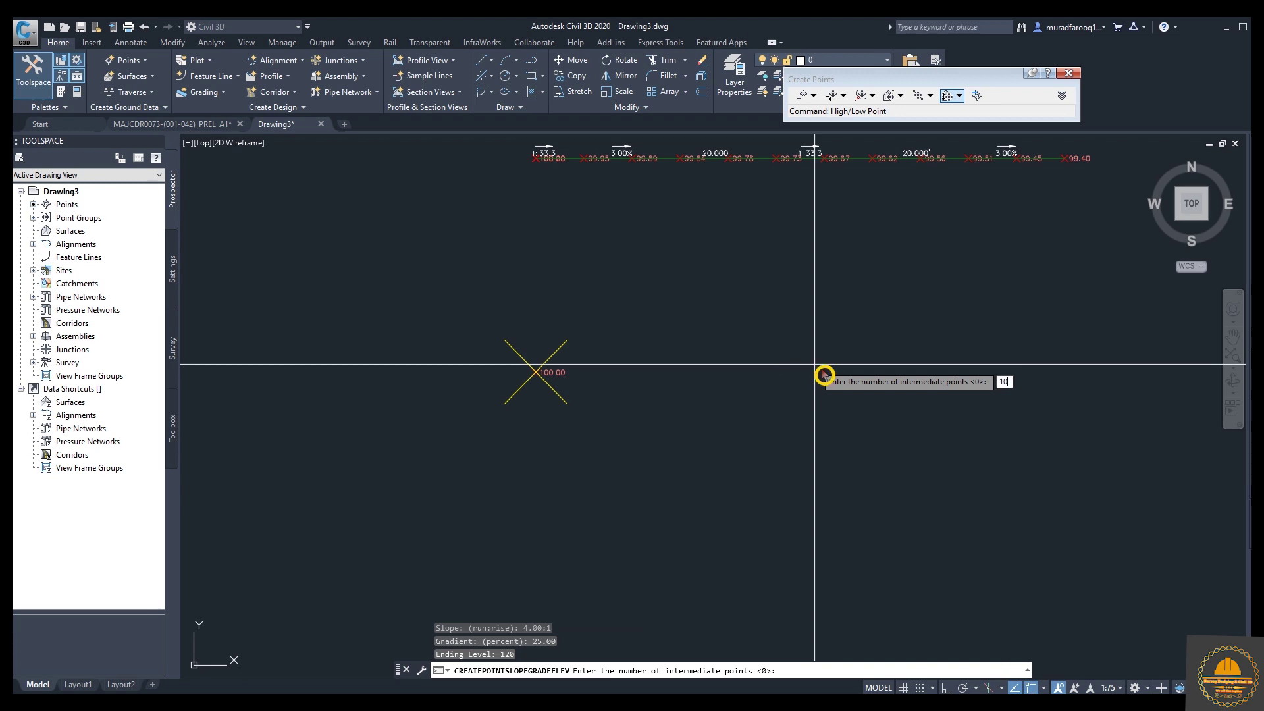
{"action": "type", "text": "10"}
{"action": "key", "text": "Return"}
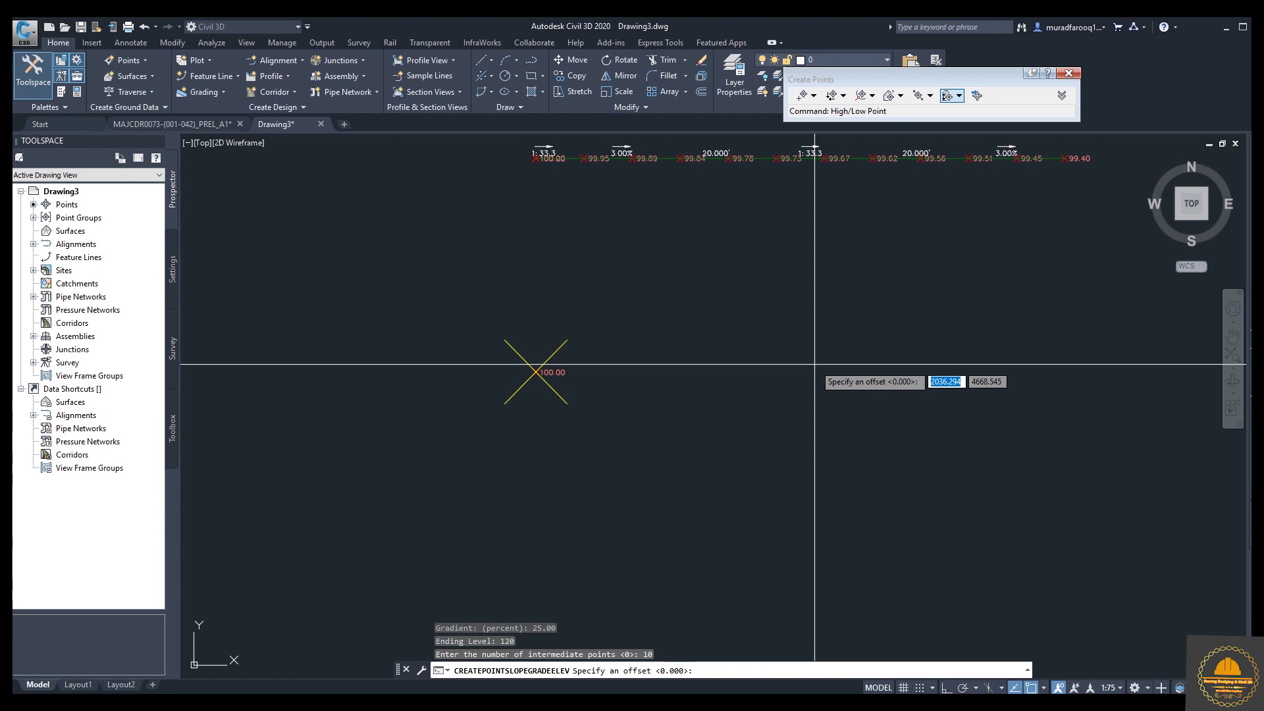
{"action": "right_click", "coordinate": [815, 363]}
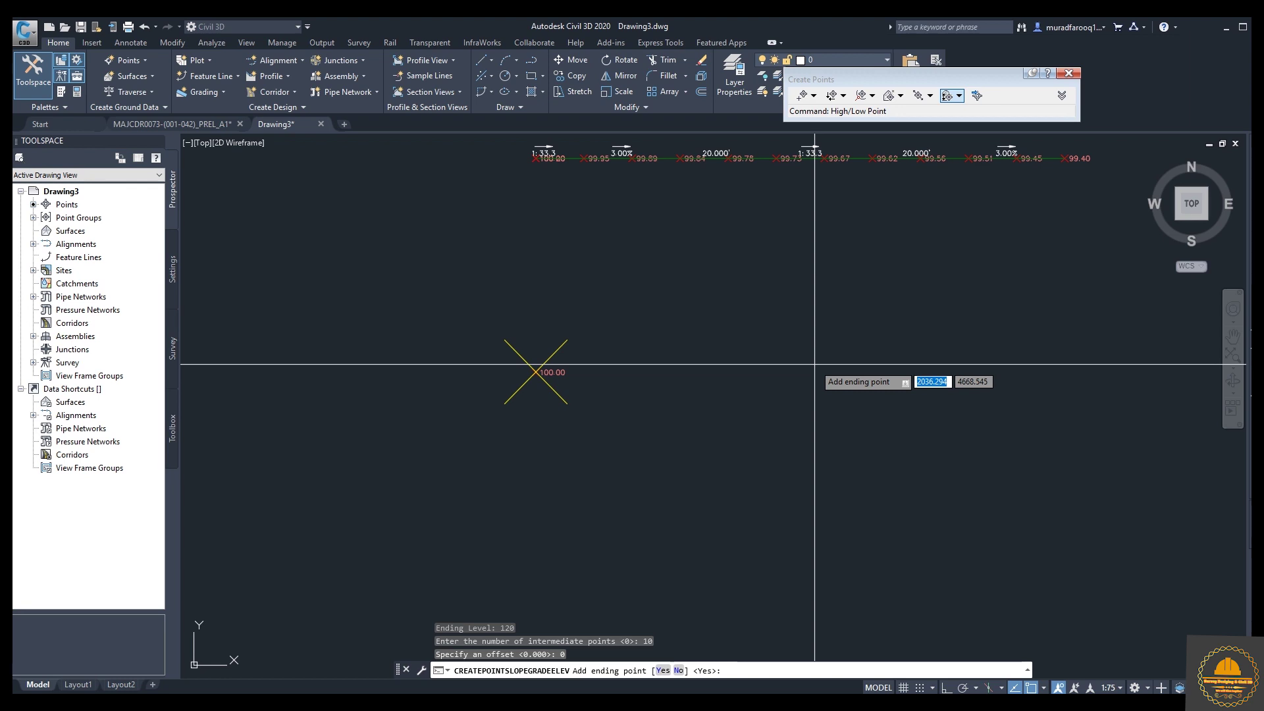
{"action": "left_click", "coordinate": [680, 671]}
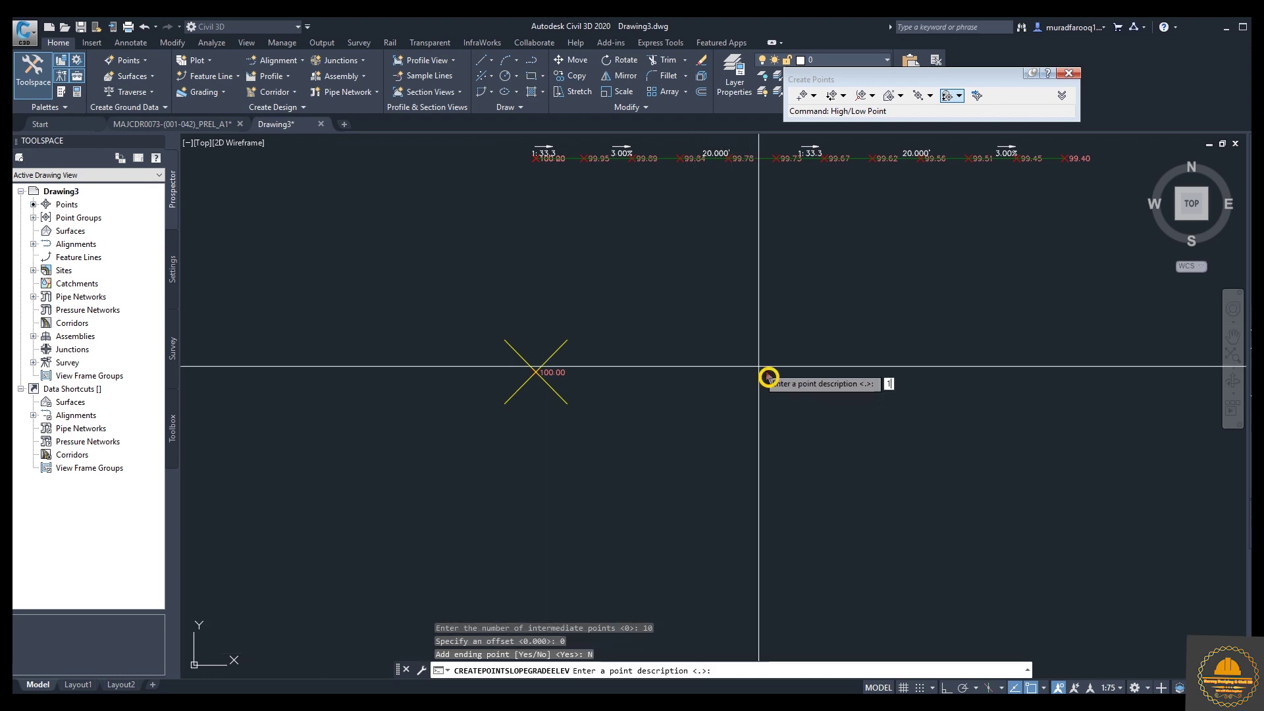
Number the intermediate points' descriptions from 1 to 10 and end the point creation command
{"action": "type", "text": "1"}
{"action": "key", "text": "Return"}
{"action": "type", "text": "2"}
{"action": "key", "text": "Return"}
{"action": "type", "text": "3"}
{"action": "key", "text": "Return"}
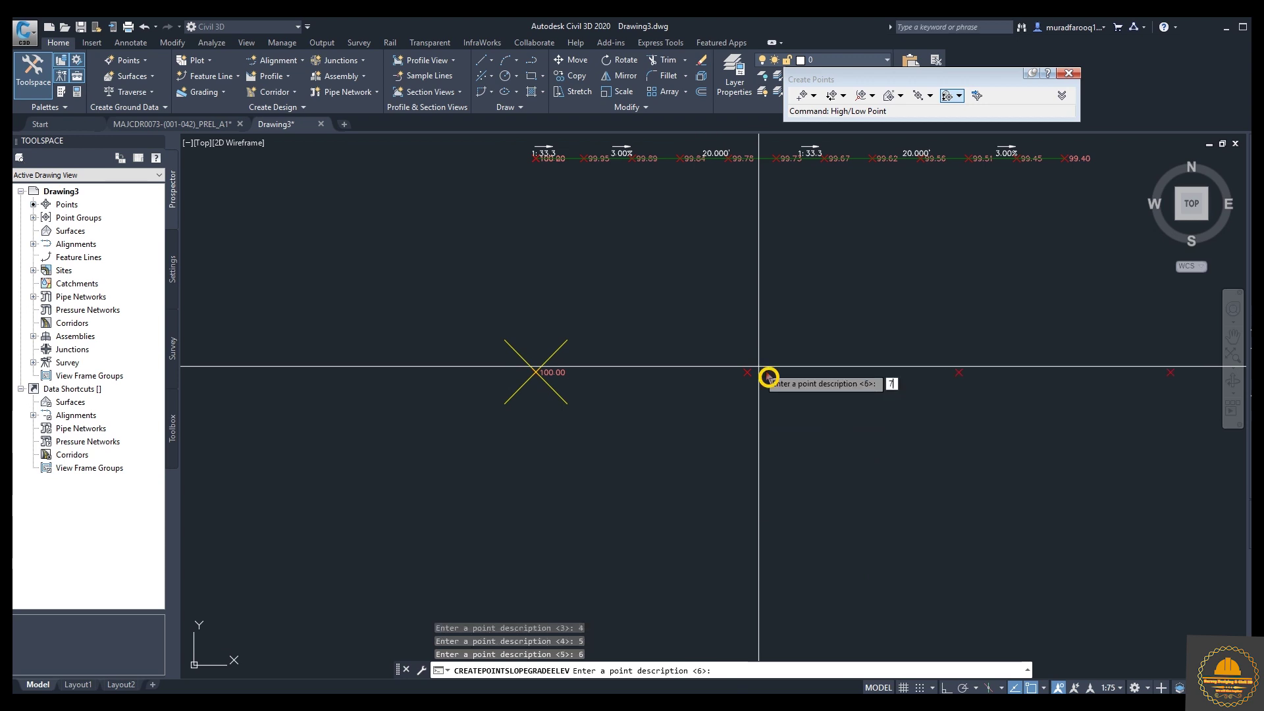
{"action": "key", "text": "Return"}
{"action": "key", "text": "Return"}
{"action": "key", "text": "Escape"}
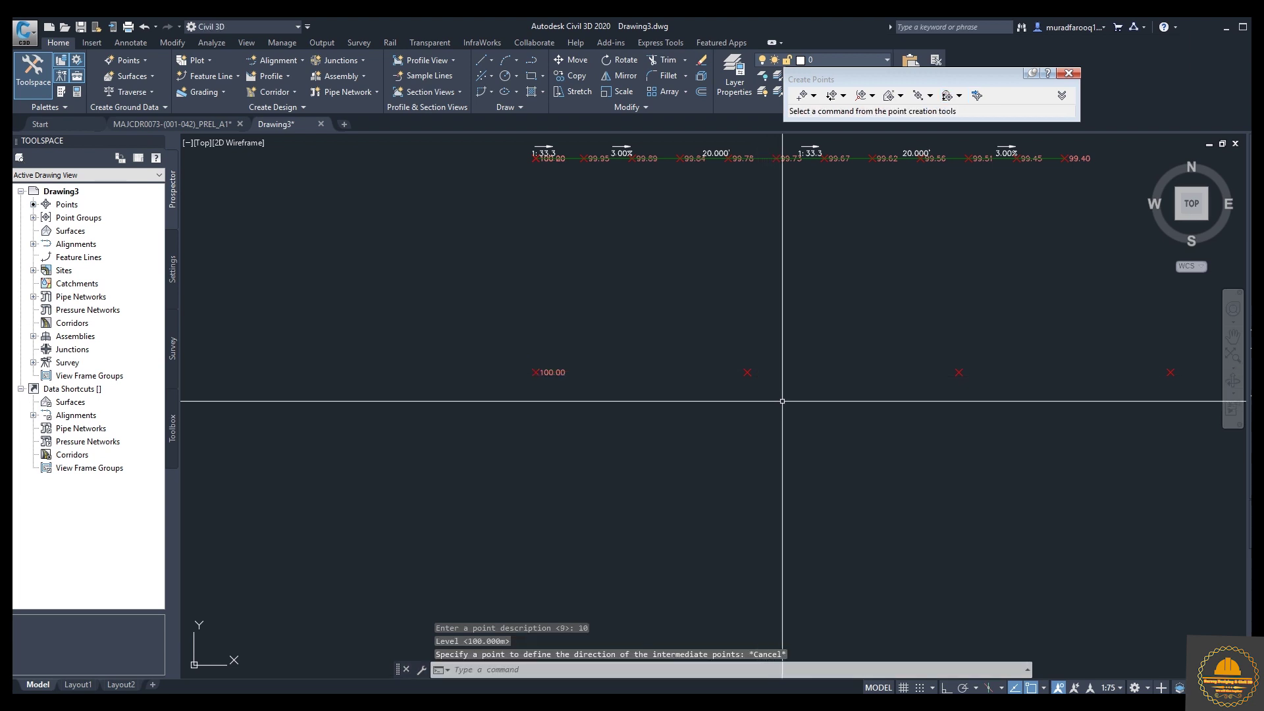
Examine the spacing and extent of the new row of points below the labelled feature line
{"action": "scroll", "coordinate": [783, 418], "scroll_direction": "down", "scroll_amount": 5}
{"action": "middle_click_drag", "start_coordinate": [996, 396], "coordinate": [786, 376]}
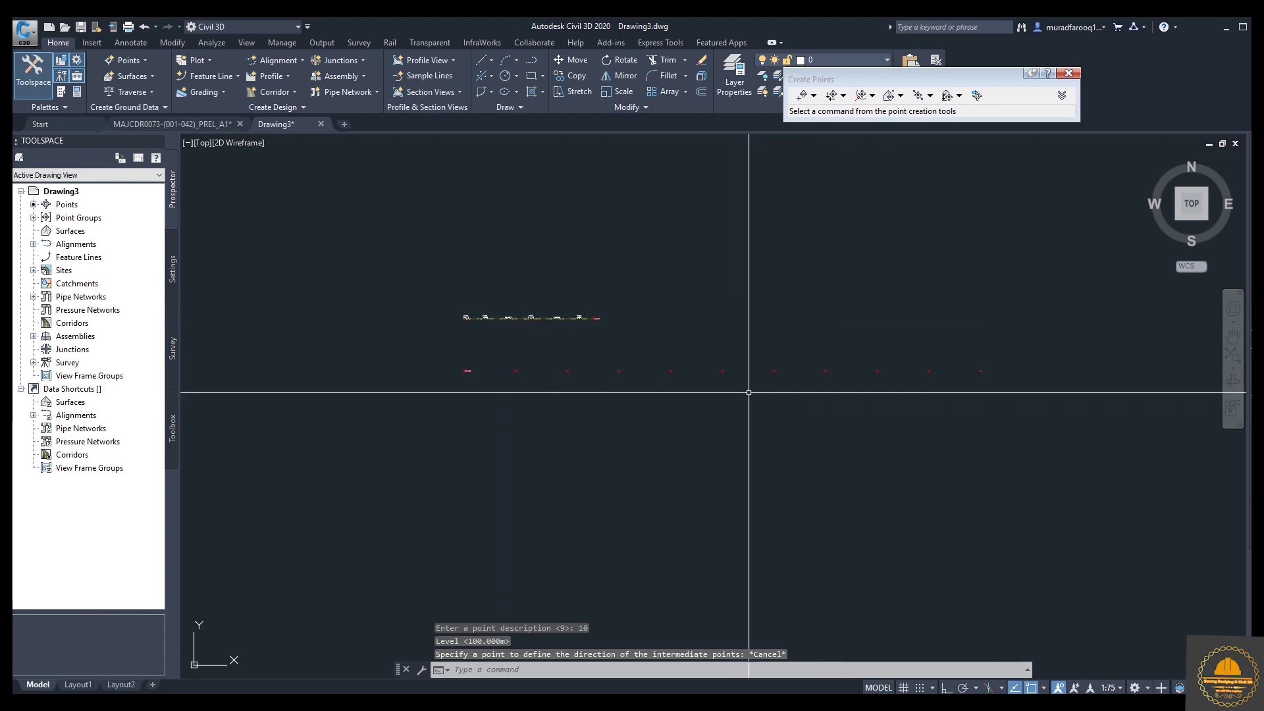
{"action": "scroll", "coordinate": [662, 367], "scroll_direction": "up", "scroll_amount": 4}
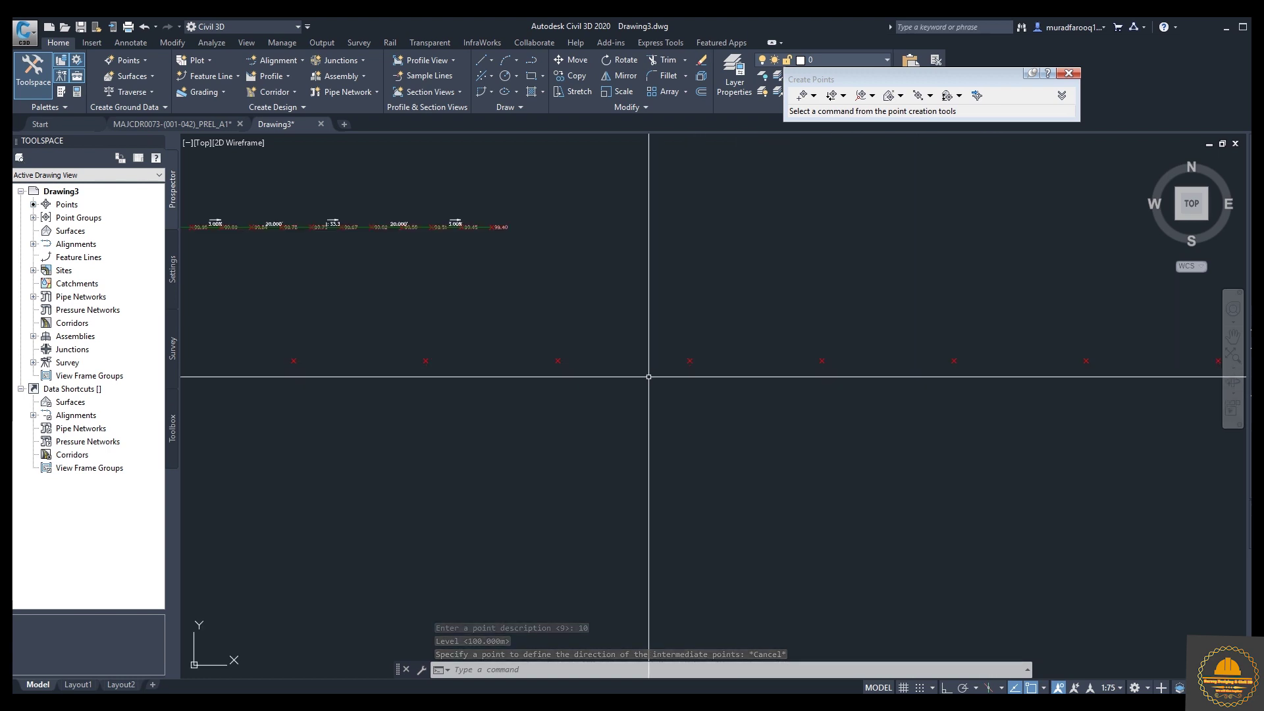
{"action": "middle_click_drag", "start_coordinate": [649, 367], "coordinate": [812, 373]}
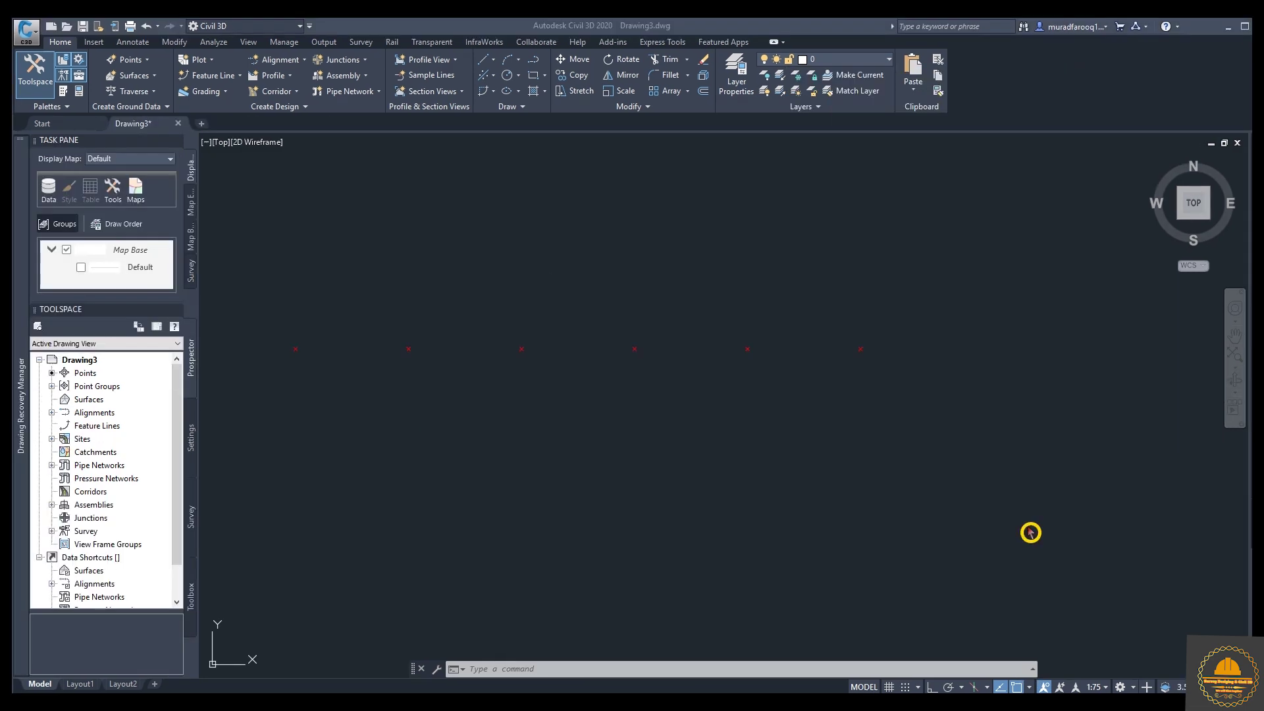
{"action": "scroll", "coordinate": [1030, 532], "scroll_direction": "down", "scroll_amount": 5}
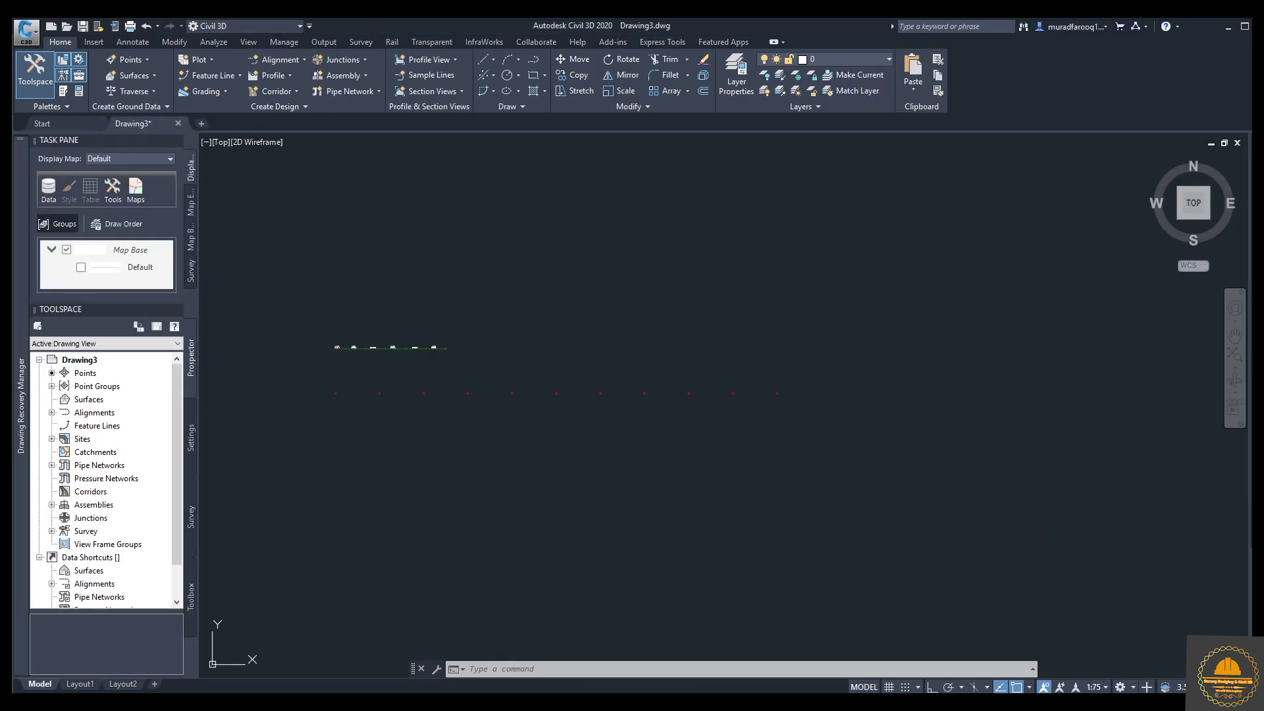
{"action": "middle_click_drag", "start_coordinate": [607, 404], "coordinate": [728, 415]}
{"action": "scroll", "coordinate": [504, 411], "scroll_direction": "up", "scroll_amount": 2}
{"action": "scroll", "coordinate": [504, 410], "scroll_direction": "up", "scroll_amount": 4}
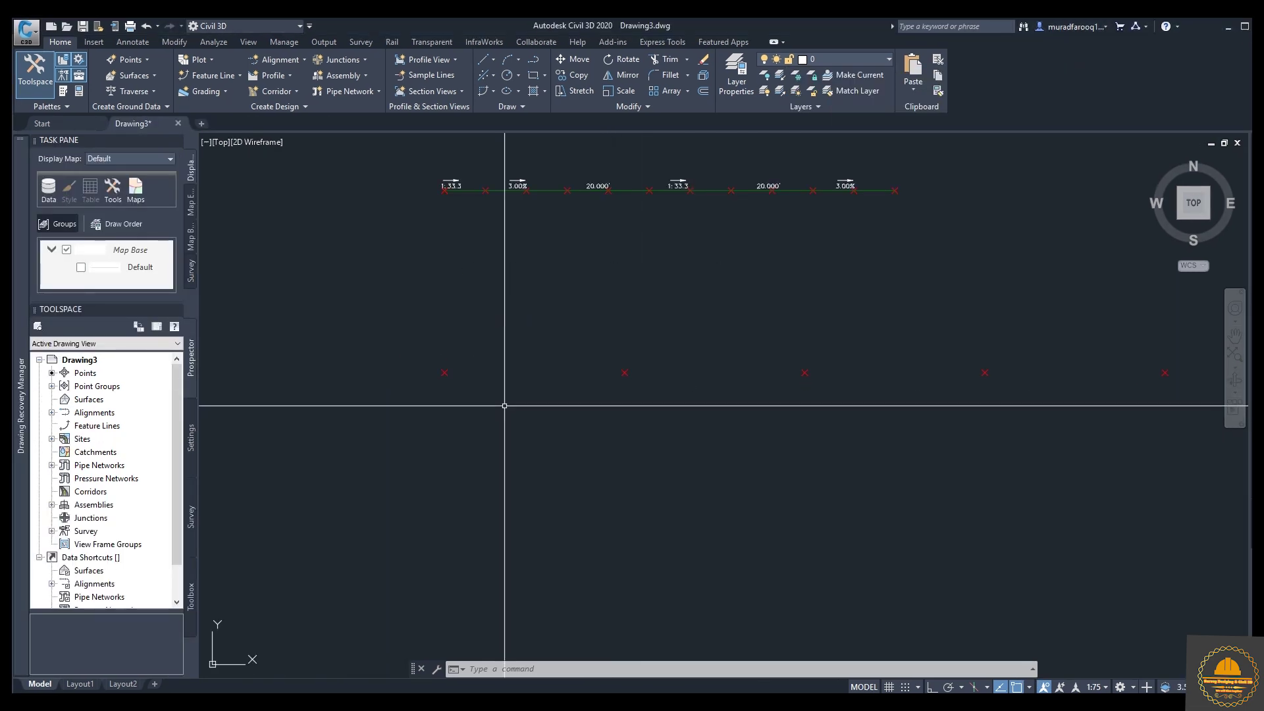
Select all COGO points similar to the lower row's first point and set their point label style to Elevation Only
{"action": "left_click", "coordinate": [444, 372]}
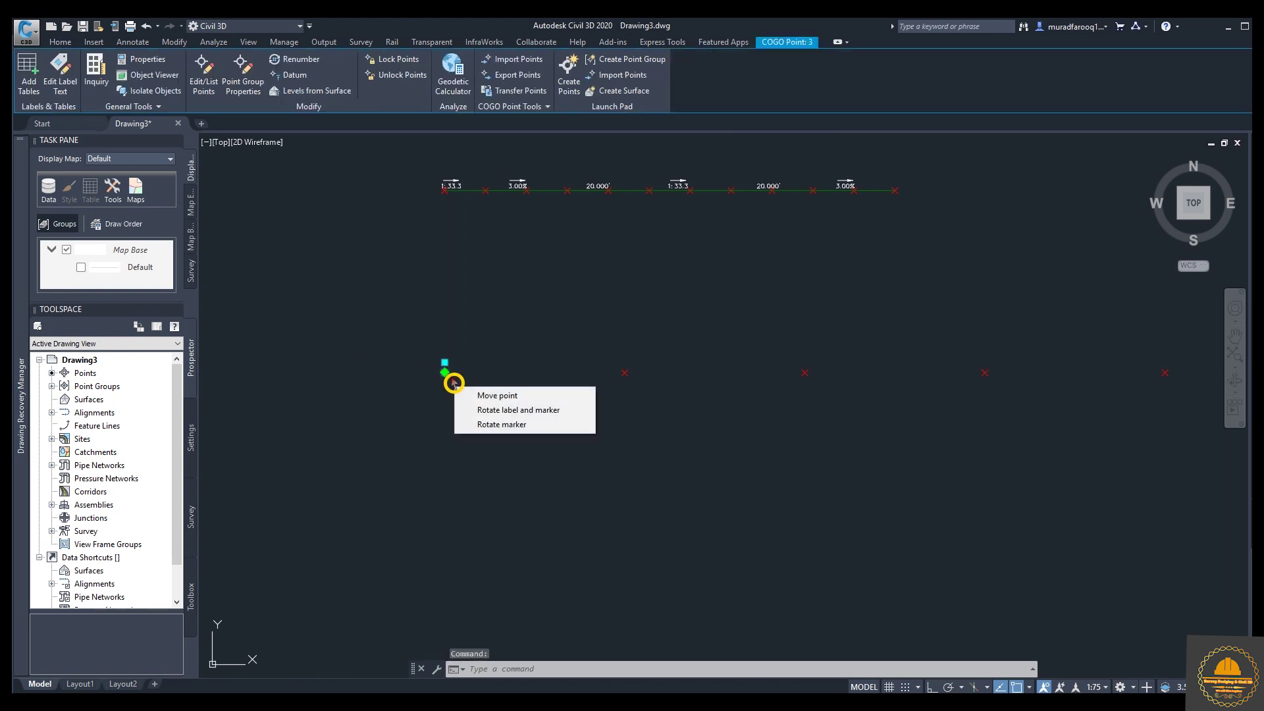
{"action": "right_click", "coordinate": [445, 370]}
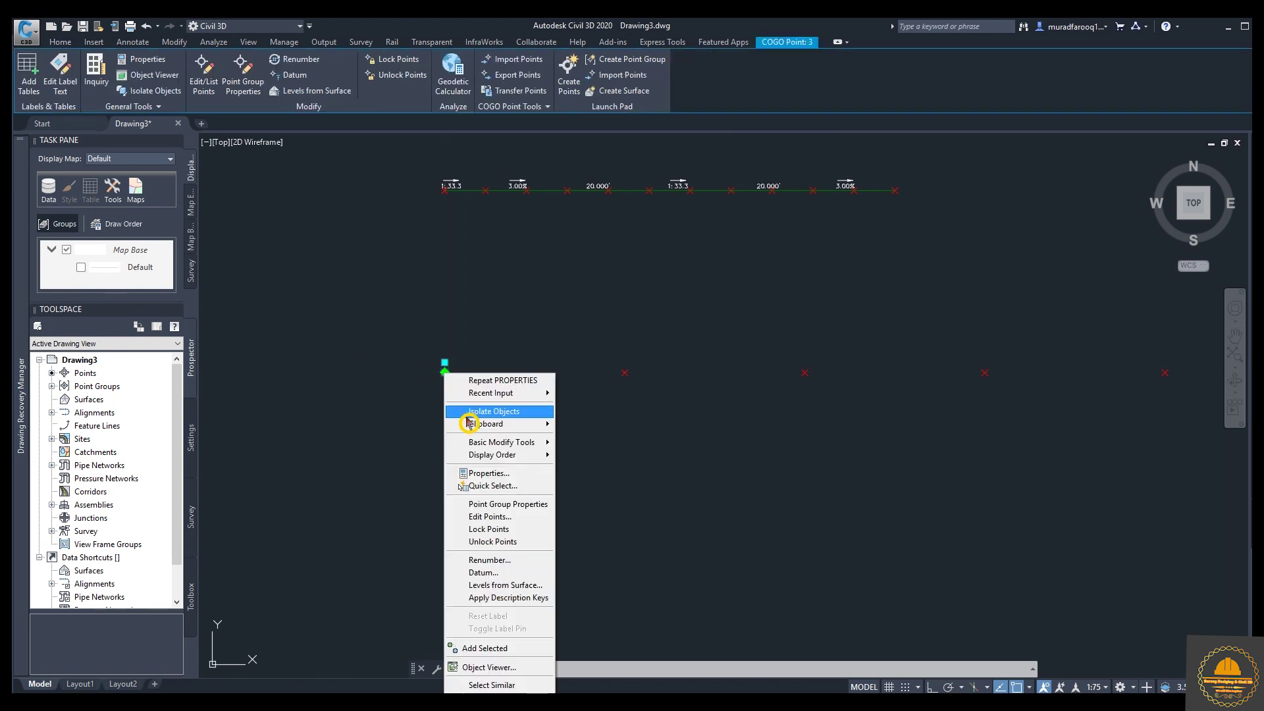
{"action": "left_click", "coordinate": [492, 685]}
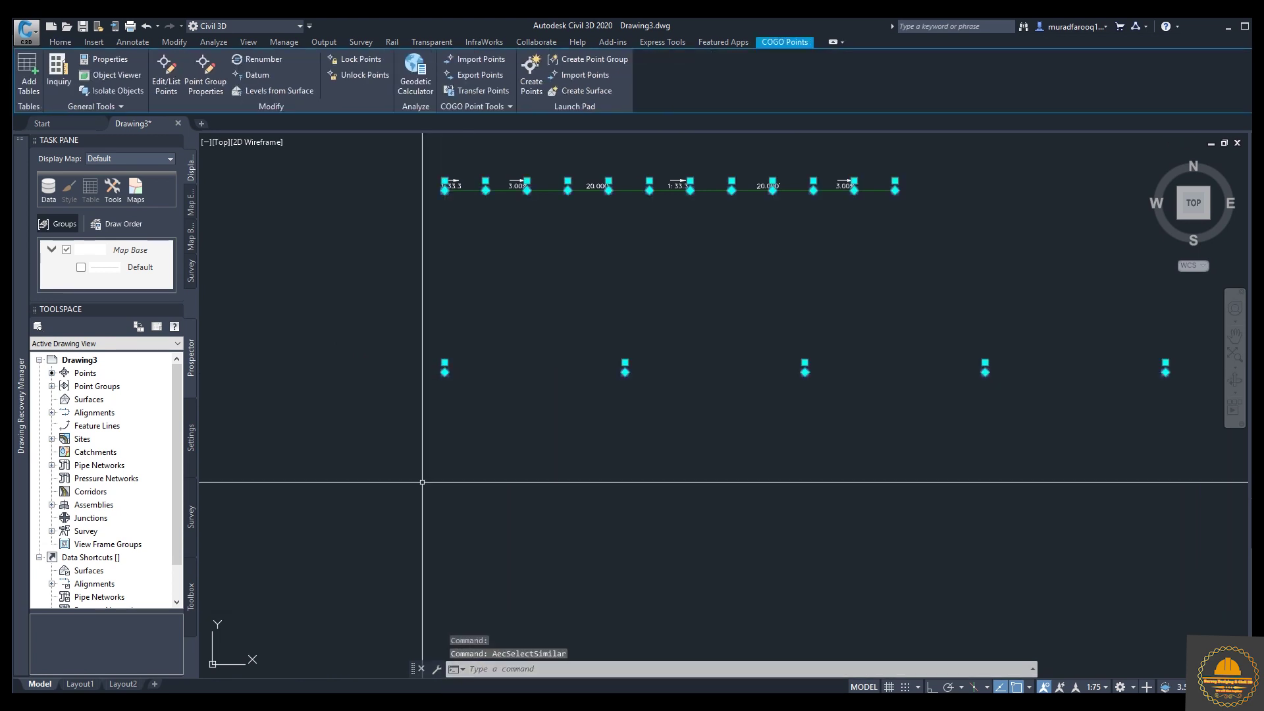
{"action": "left_click", "coordinate": [117, 60]}
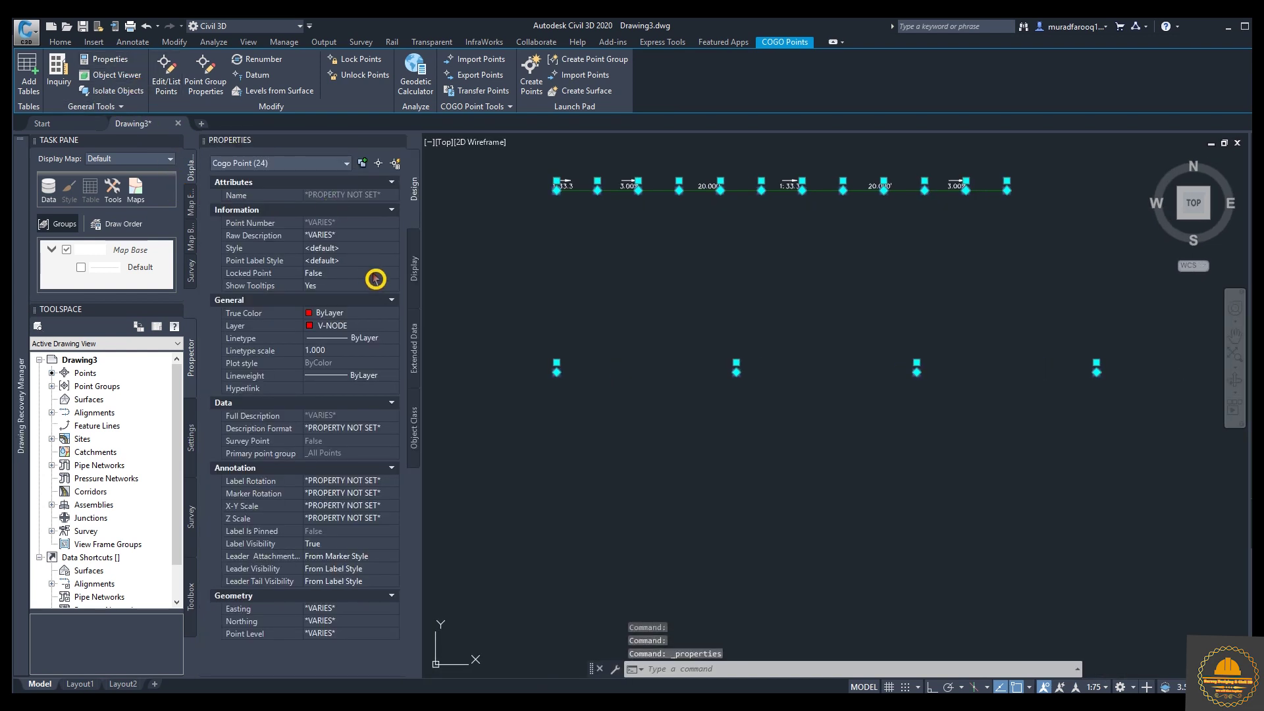
{"action": "left_click", "coordinate": [381, 260]}
{"action": "left_click", "coordinate": [391, 261]}
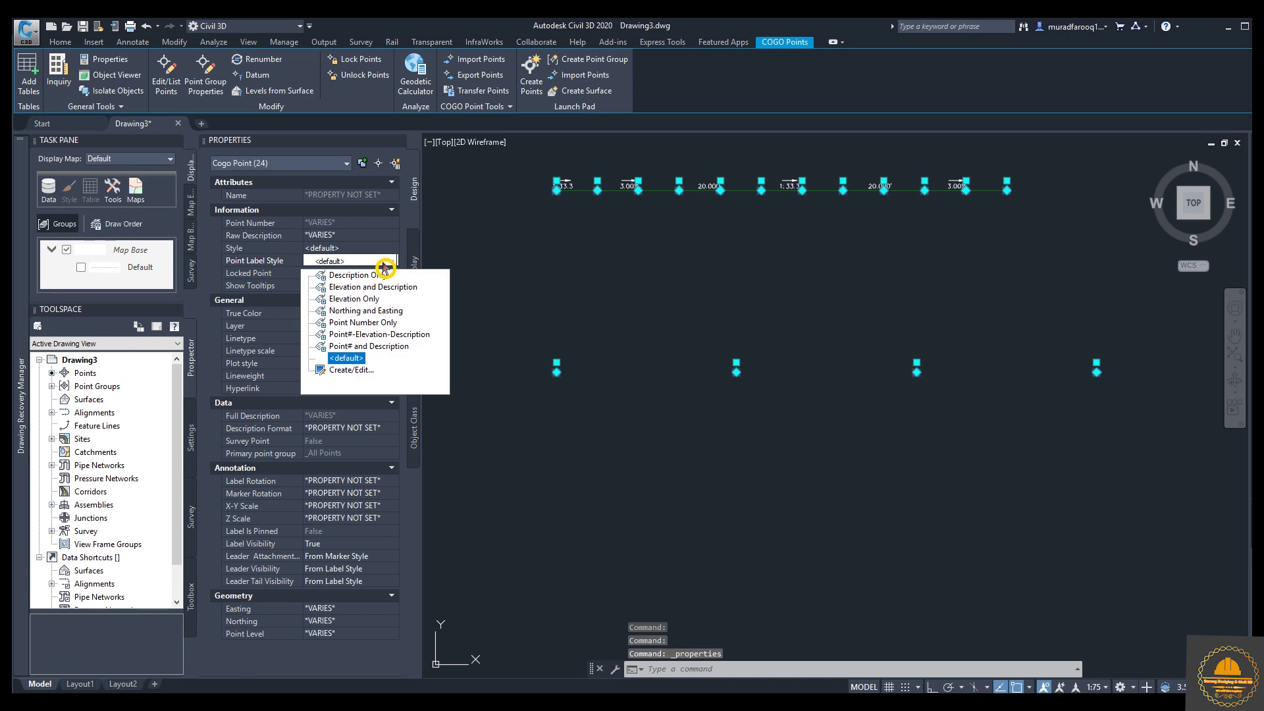
{"action": "left_click", "coordinate": [378, 301]}
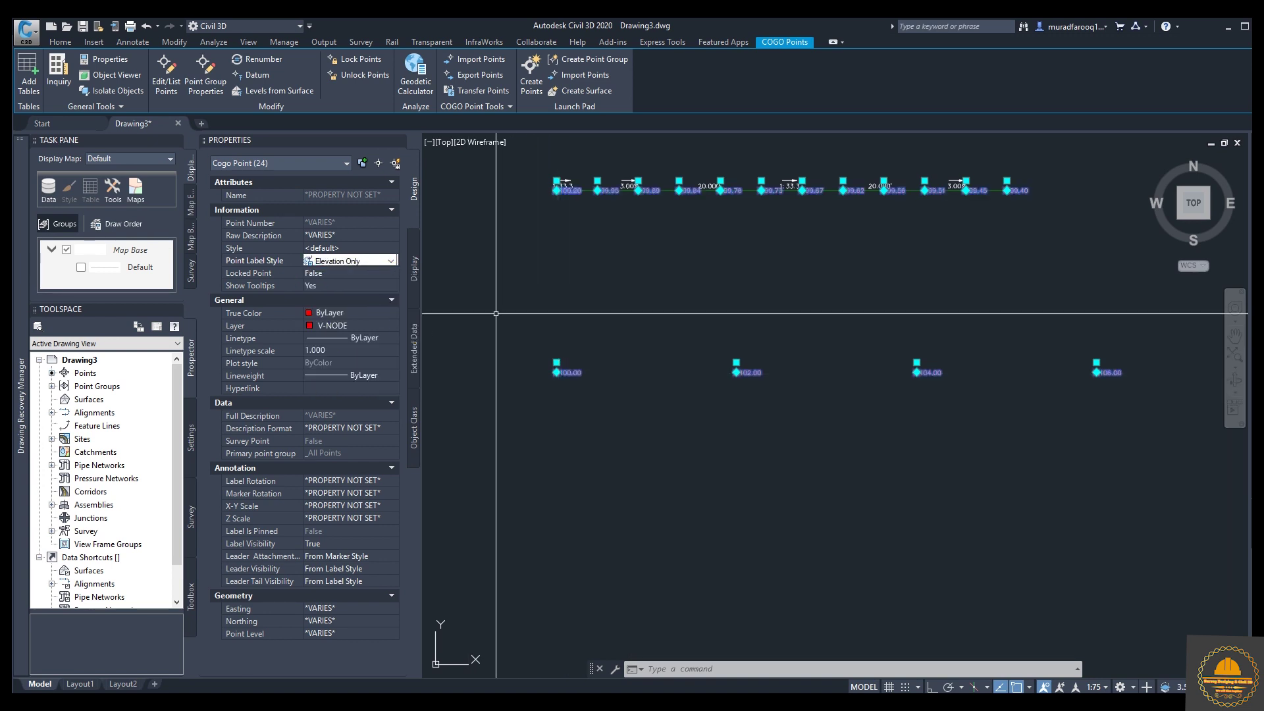
{"action": "left_click", "coordinate": [403, 145]}
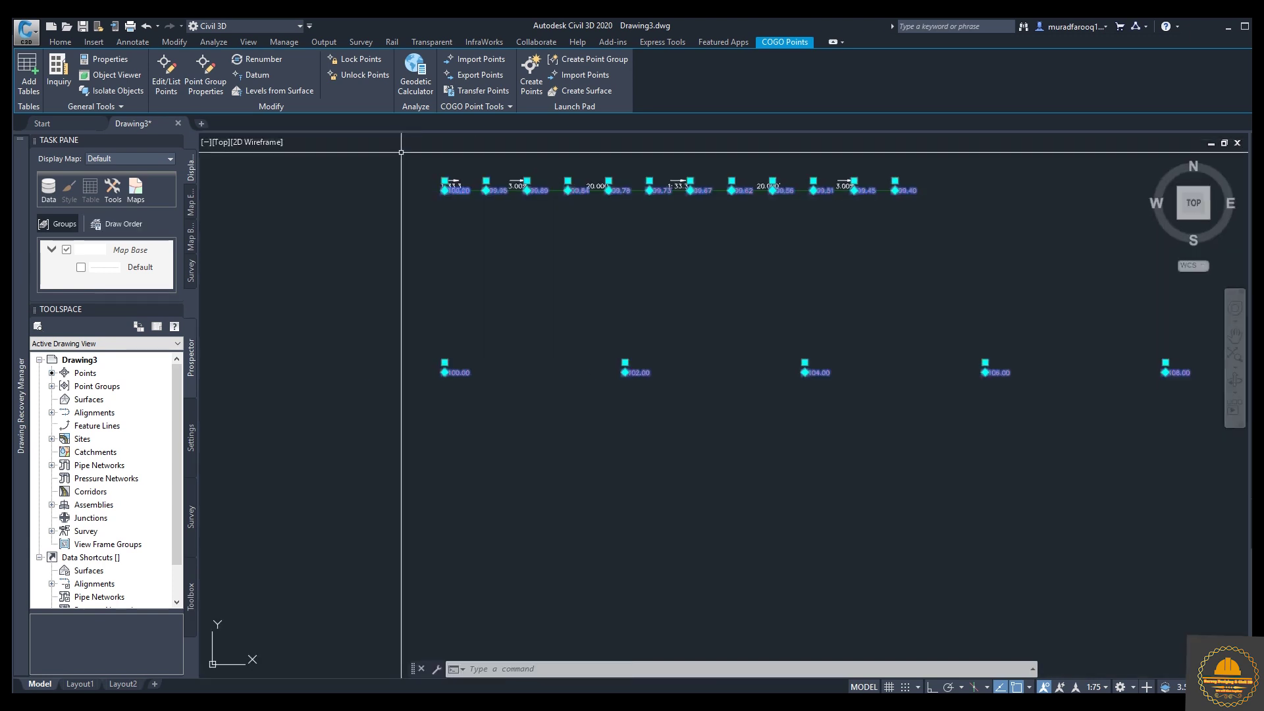
Set up a new feature line in Site 1 with the Basic Feature Line style on layer C-TOPO-FEAT
{"action": "key", "text": "Escape"}
{"action": "scroll", "coordinate": [652, 418], "scroll_direction": "down", "scroll_amount": 4}
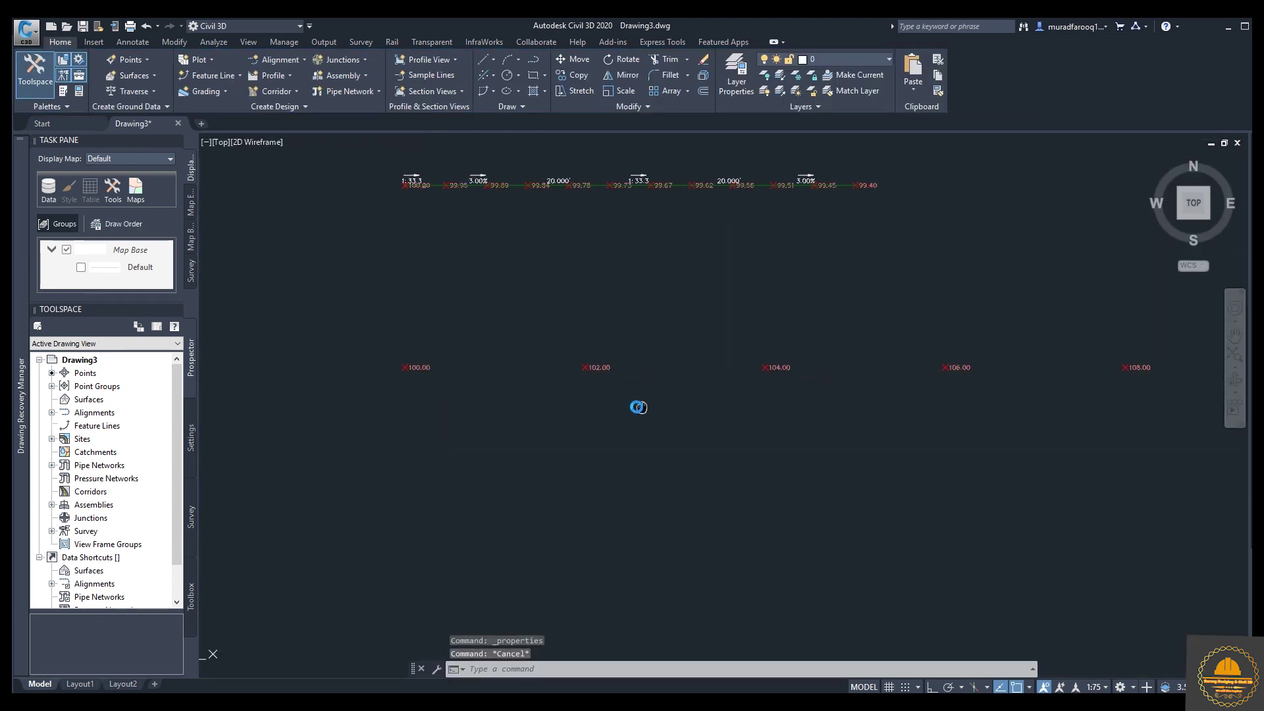
{"action": "mouse_move", "coordinate": [818, 388]}
{"action": "middle_mouse_down"}
{"action": "mouse_move", "coordinate": [560, 387]}
{"action": "mouse_move", "coordinate": [621, 386]}
{"action": "middle_mouse_up"}
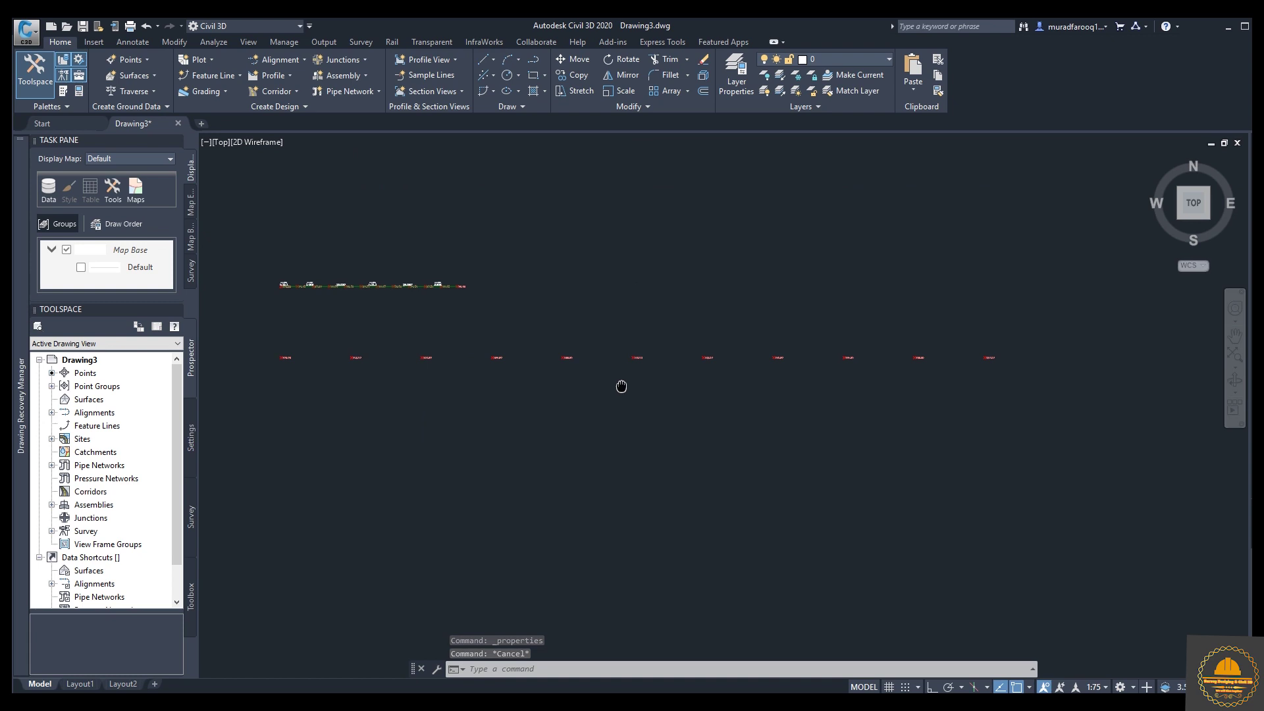
{"action": "left_click", "coordinate": [235, 78]}
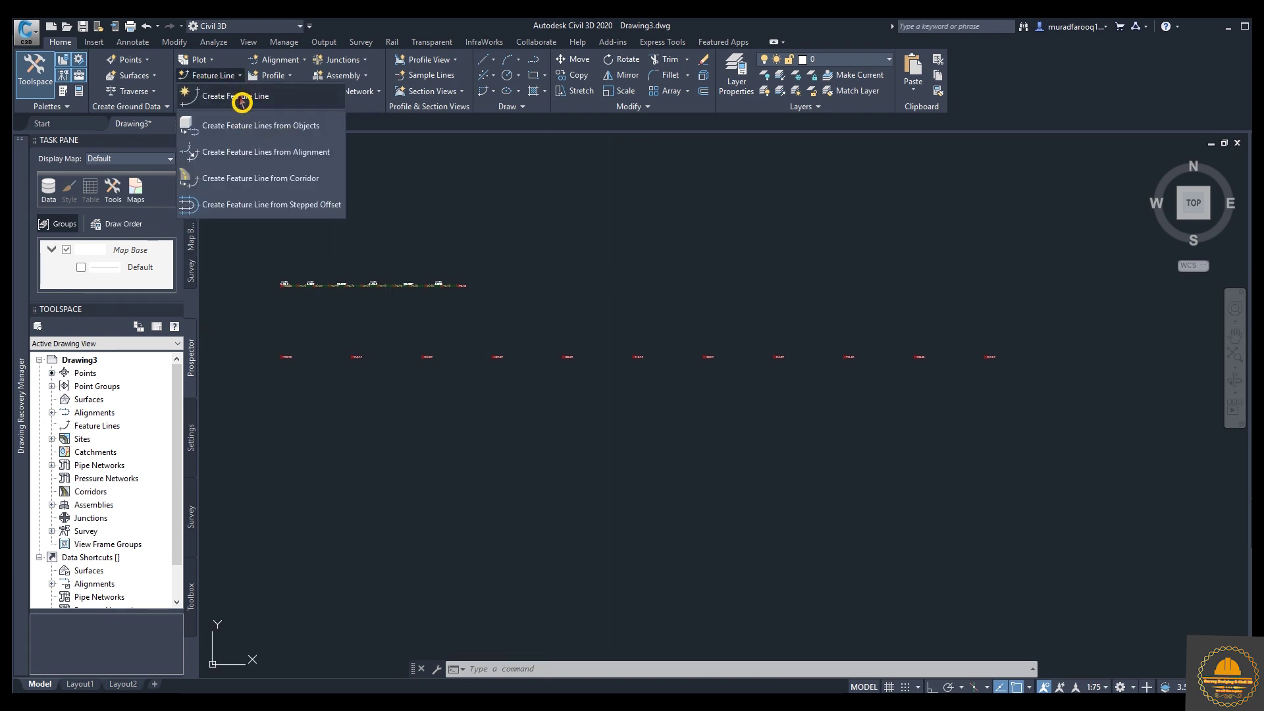
{"action": "left_click", "coordinate": [242, 98]}
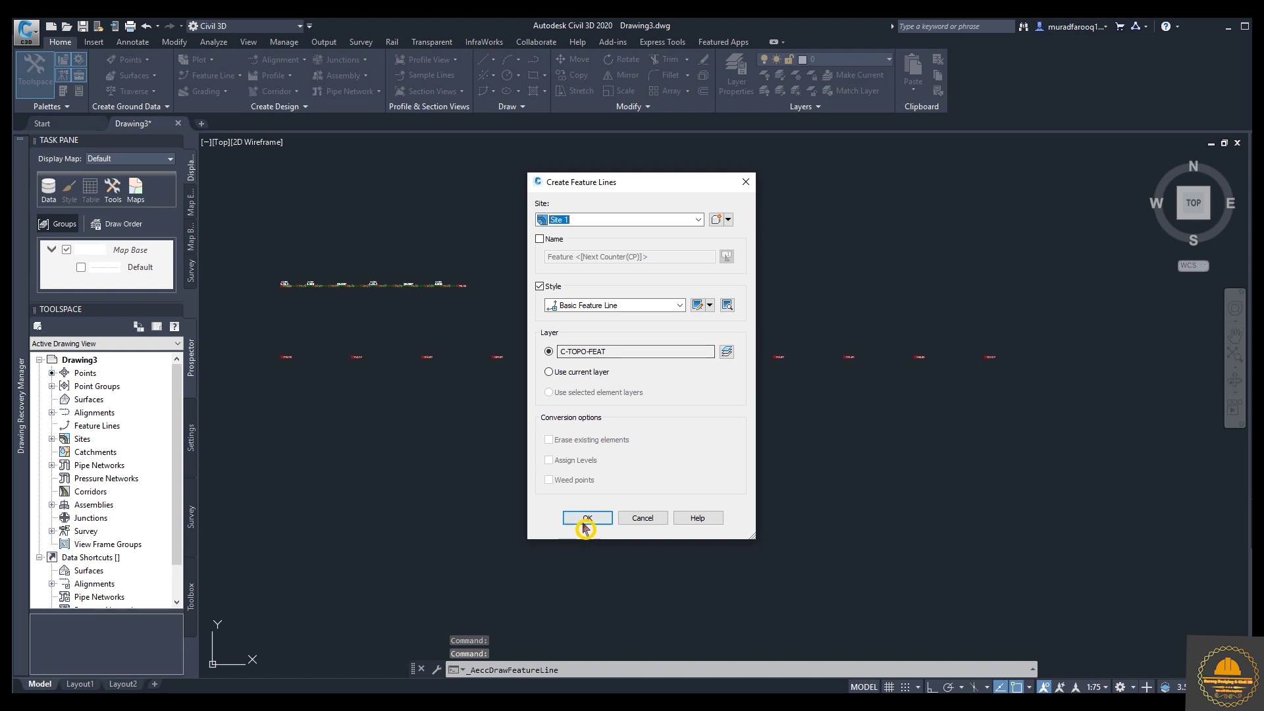
{"action": "left_click", "coordinate": [592, 517]}
Start the feature line at the lower row's 120.00 point and accept its level of 120.000
{"action": "scroll", "coordinate": [989, 378], "scroll_direction": "up", "scroll_amount": 6}
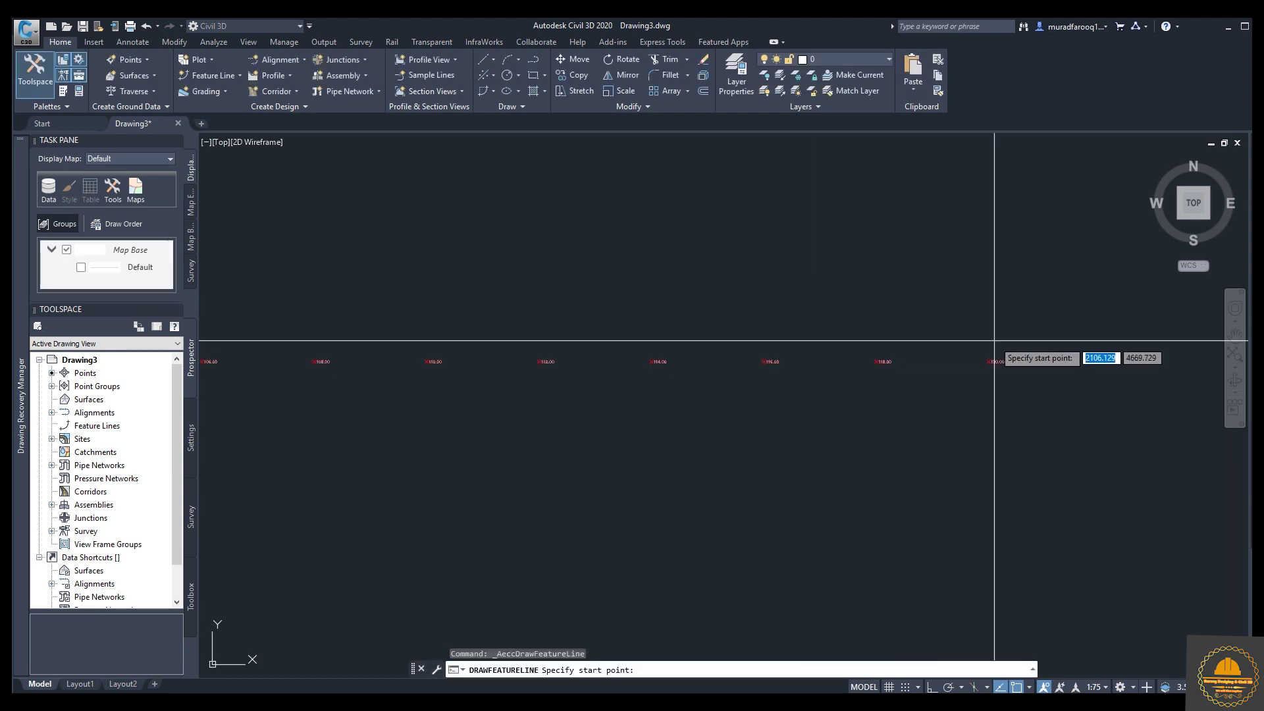
{"action": "scroll", "coordinate": [989, 379], "scroll_direction": "down", "scroll_amount": 5}
{"action": "scroll", "coordinate": [474, 365], "scroll_direction": "up", "scroll_amount": 3}
{"action": "scroll", "coordinate": [730, 393], "scroll_direction": "down", "scroll_amount": 6}
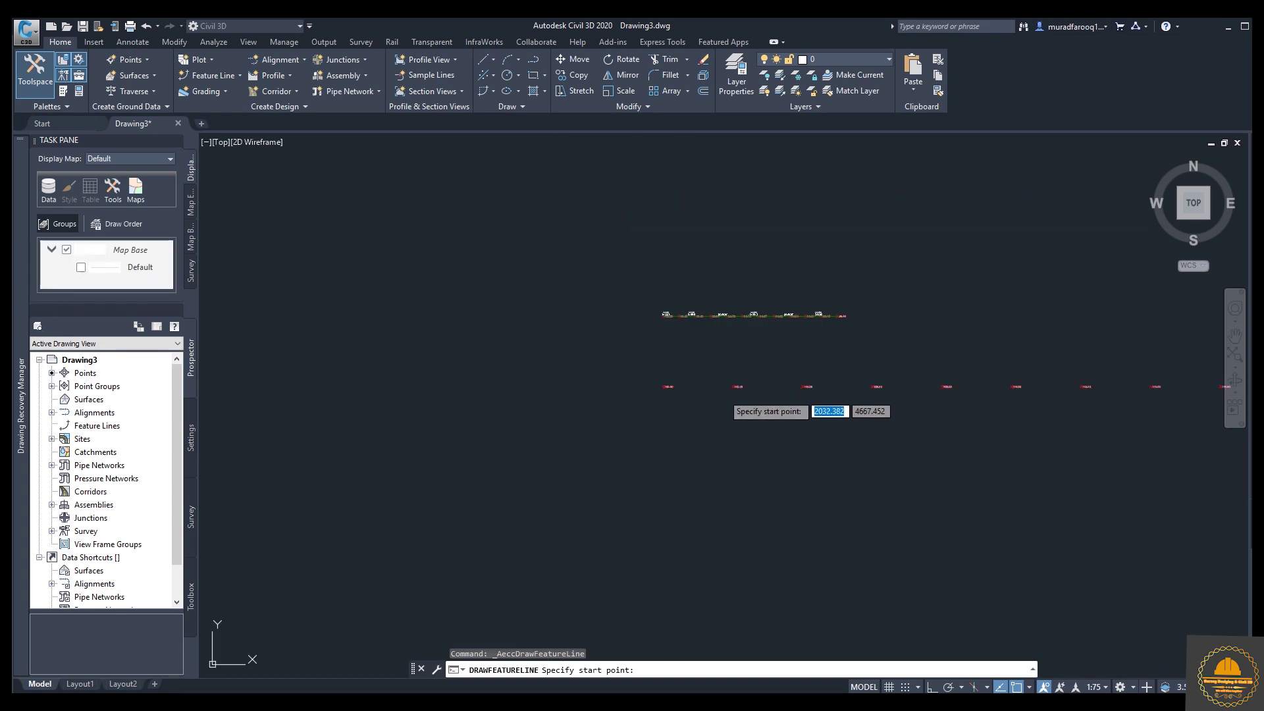
{"action": "middle_click_drag", "start_coordinate": [900, 428], "coordinate": [593, 423]}
{"action": "scroll", "coordinate": [836, 402], "scroll_direction": "up", "scroll_amount": 8}
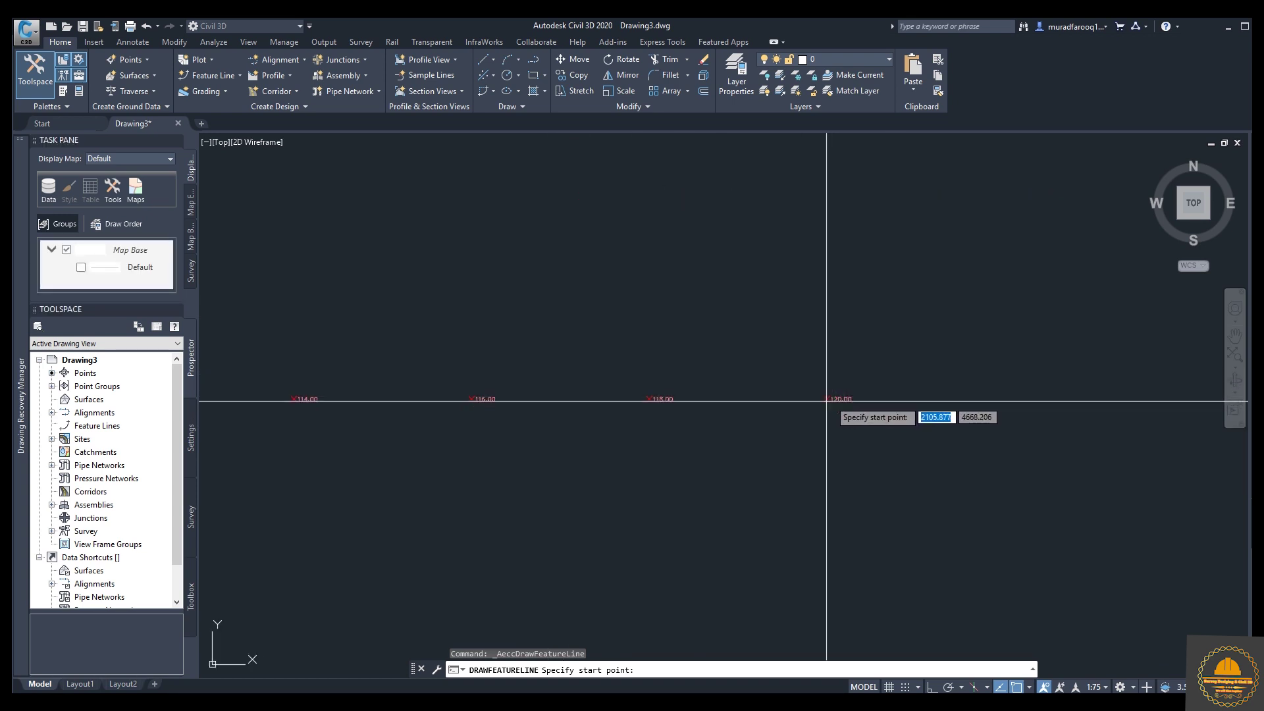
{"action": "scroll", "coordinate": [831, 395], "scroll_direction": "up", "scroll_amount": 2}
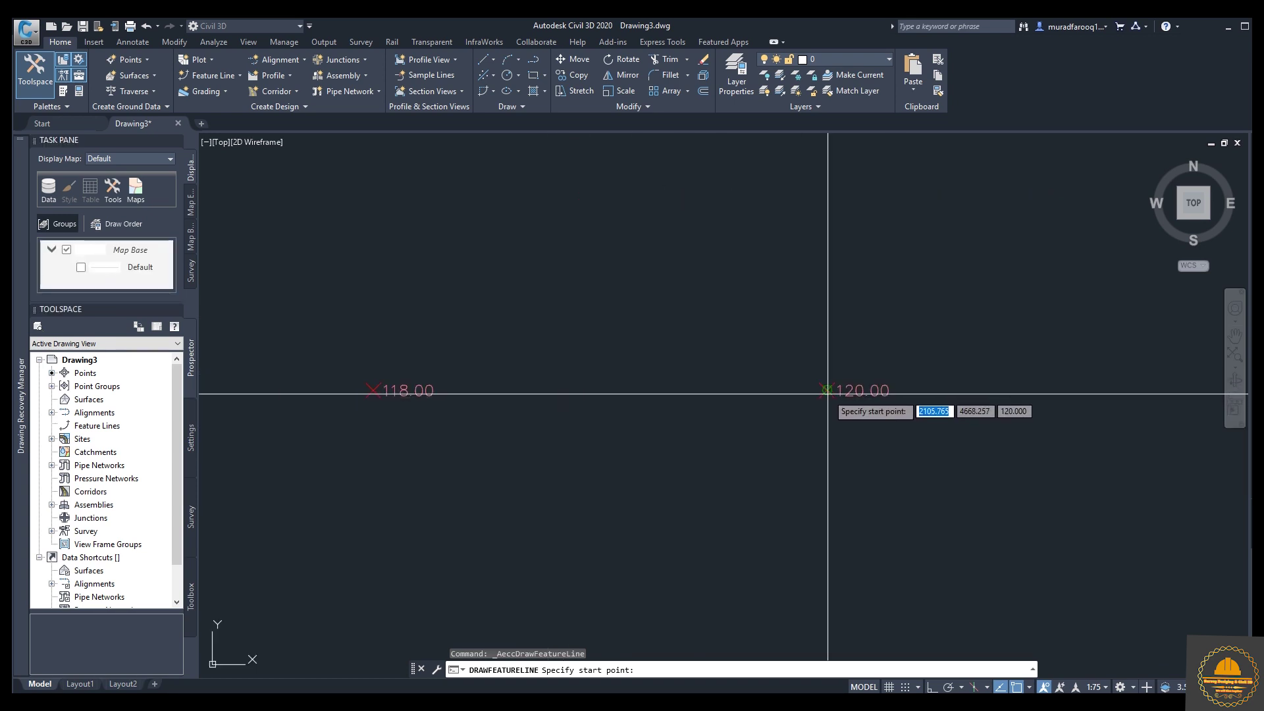
{"action": "left_click", "coordinate": [827, 390]}
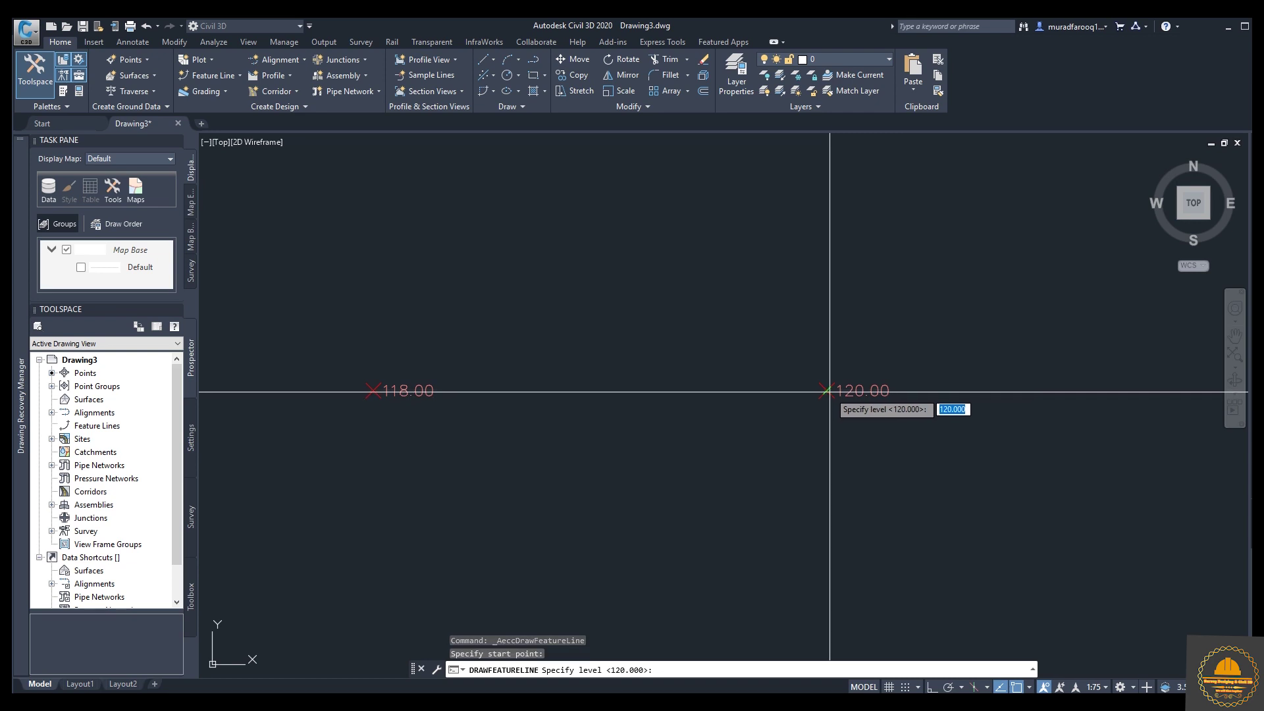
{"action": "key", "text": "Return"}
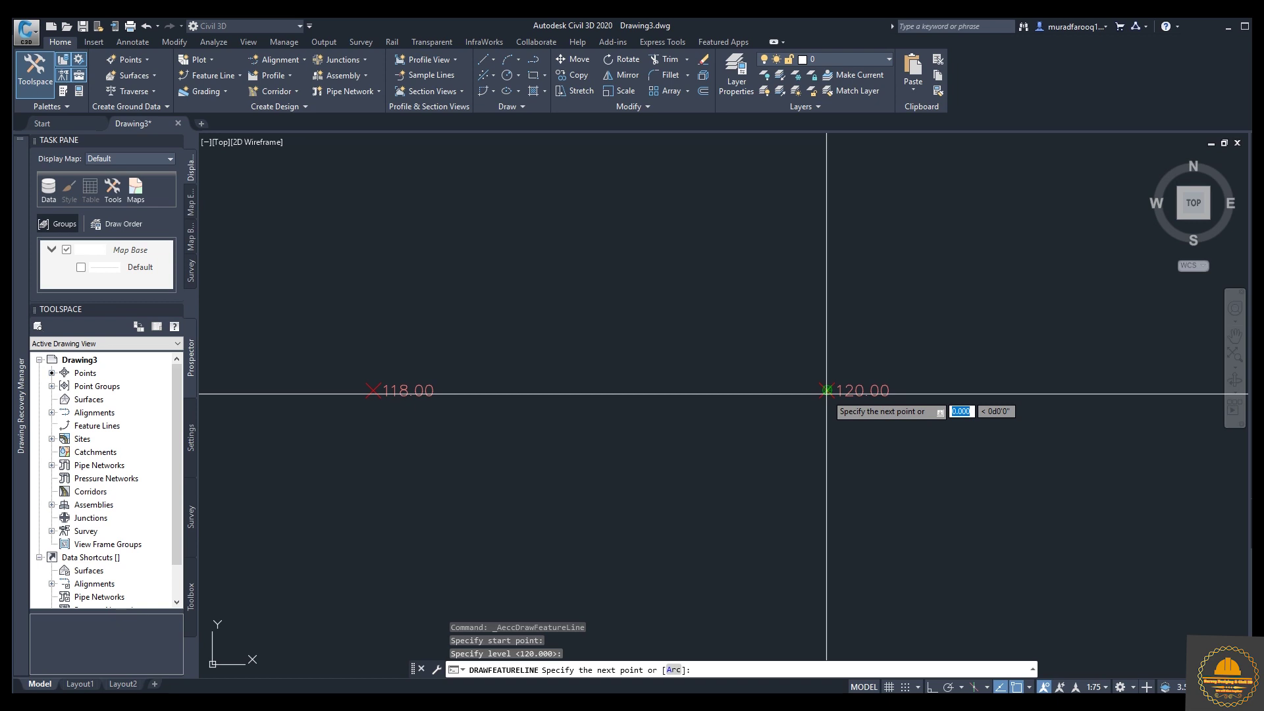
Extend the feature line to the lower row's 100.00 point, accept the -25.00 gradient and finish the line
{"action": "scroll", "coordinate": [826, 393], "scroll_direction": "down", "scroll_amount": 5}
{"action": "middle_click_drag", "start_coordinate": [451, 428], "coordinate": [925, 405]}
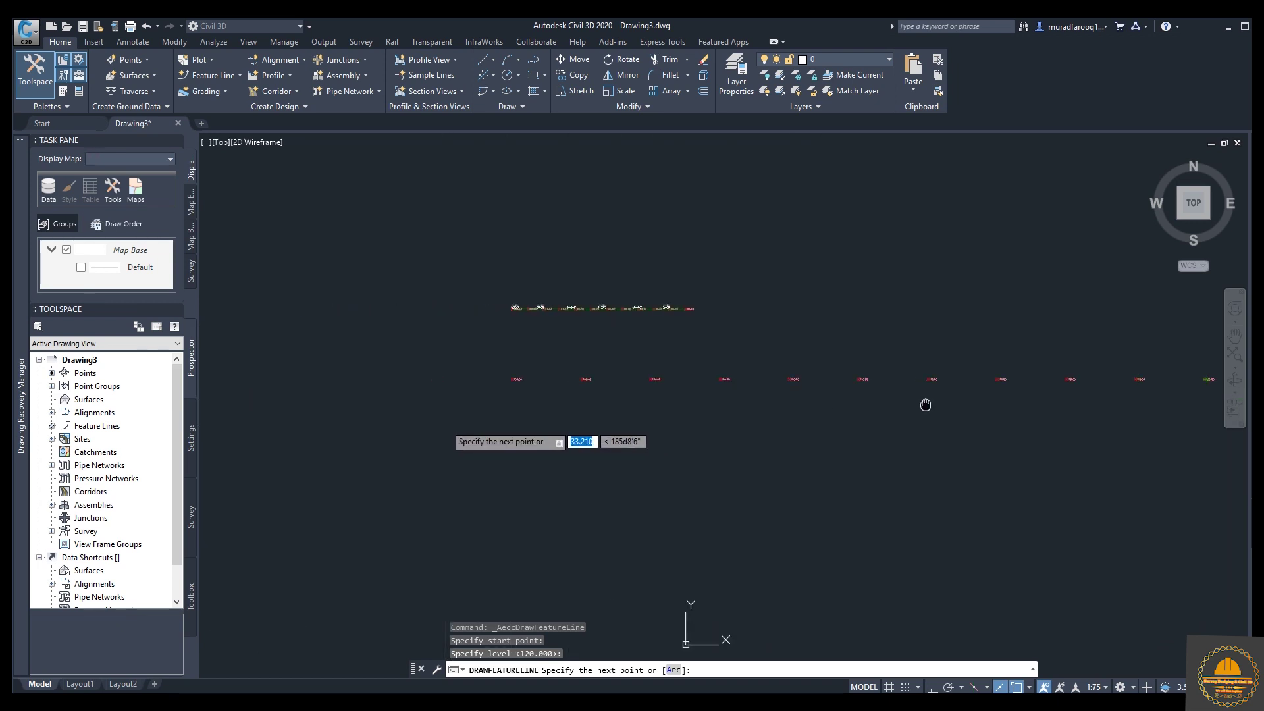
{"action": "scroll", "coordinate": [613, 369], "scroll_direction": "up", "scroll_amount": 4}
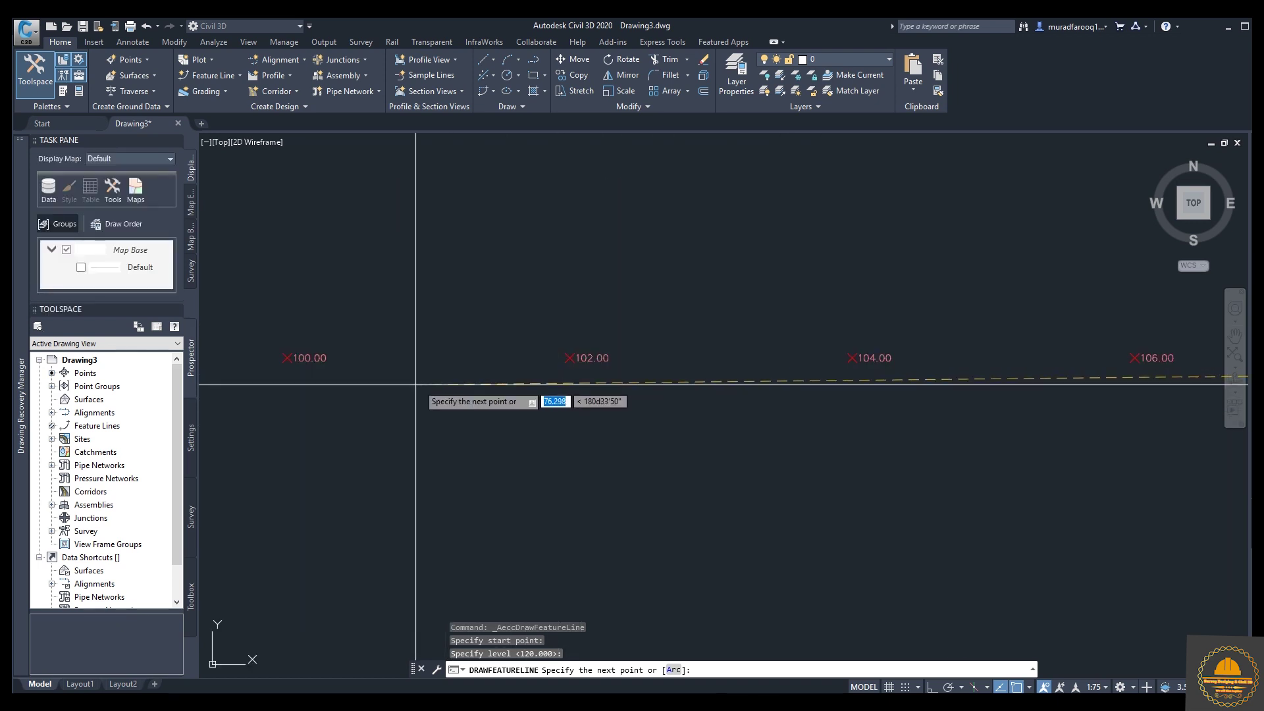
{"action": "left_click", "coordinate": [288, 357]}
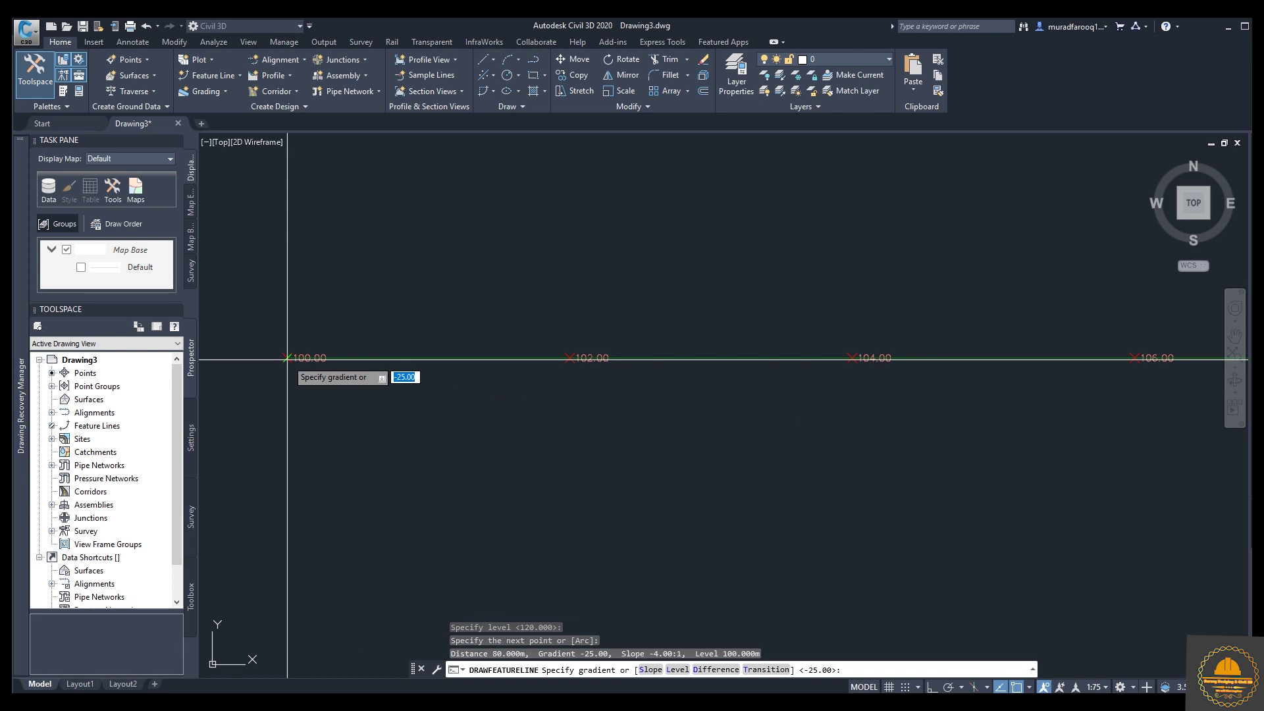
{"action": "key", "text": "Return"}
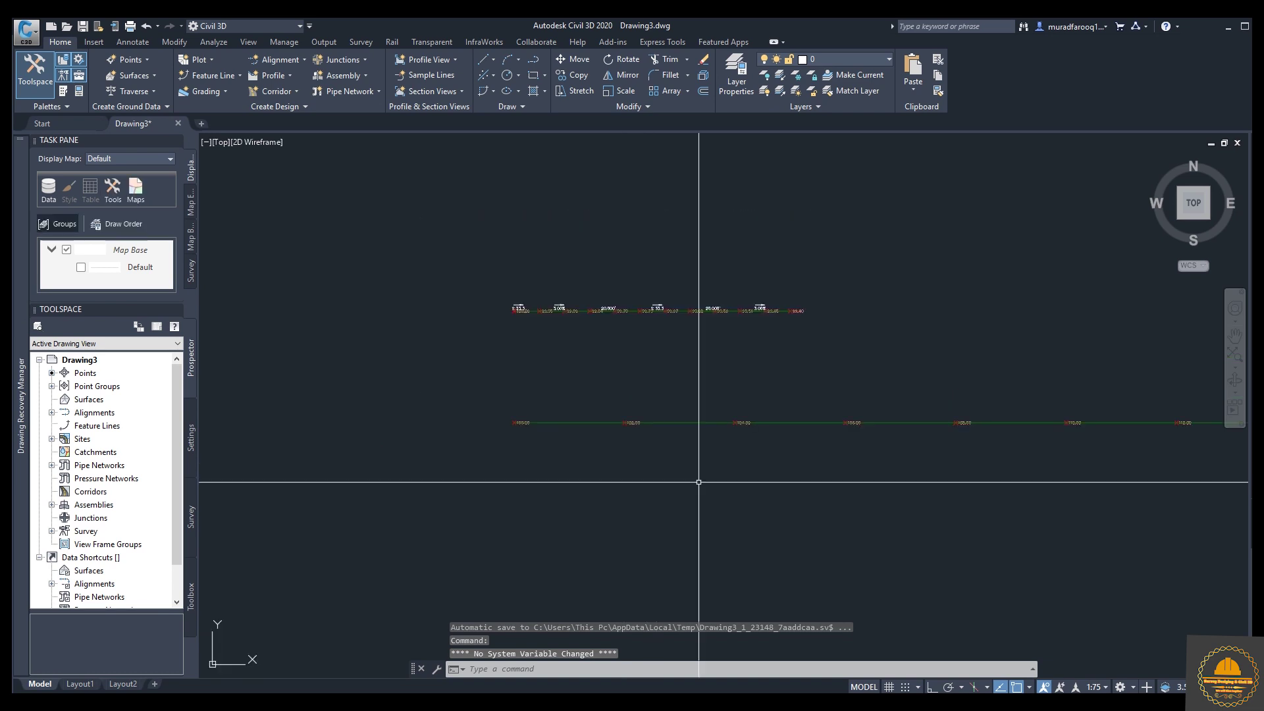
Open the Add Labels dialog for feature line labels
{"action": "middle_click_drag", "start_coordinate": [698, 482], "coordinate": [640, 409]}
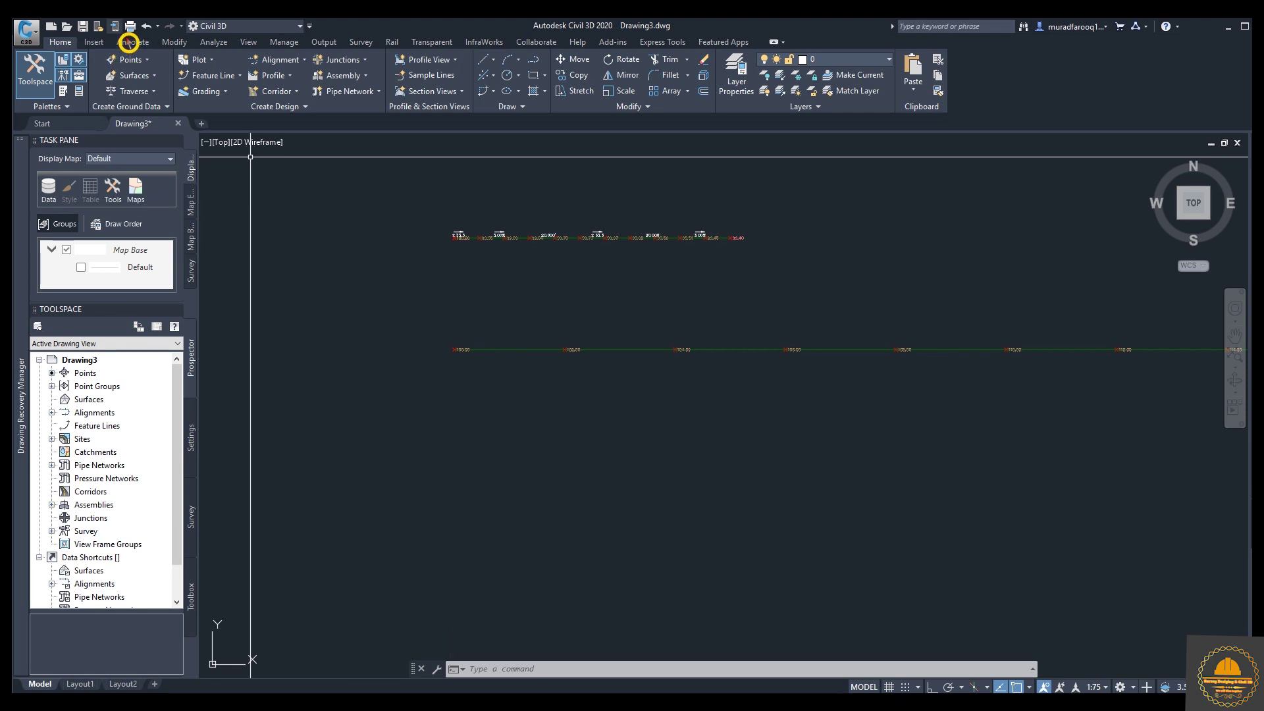
{"action": "left_click", "coordinate": [129, 42]}
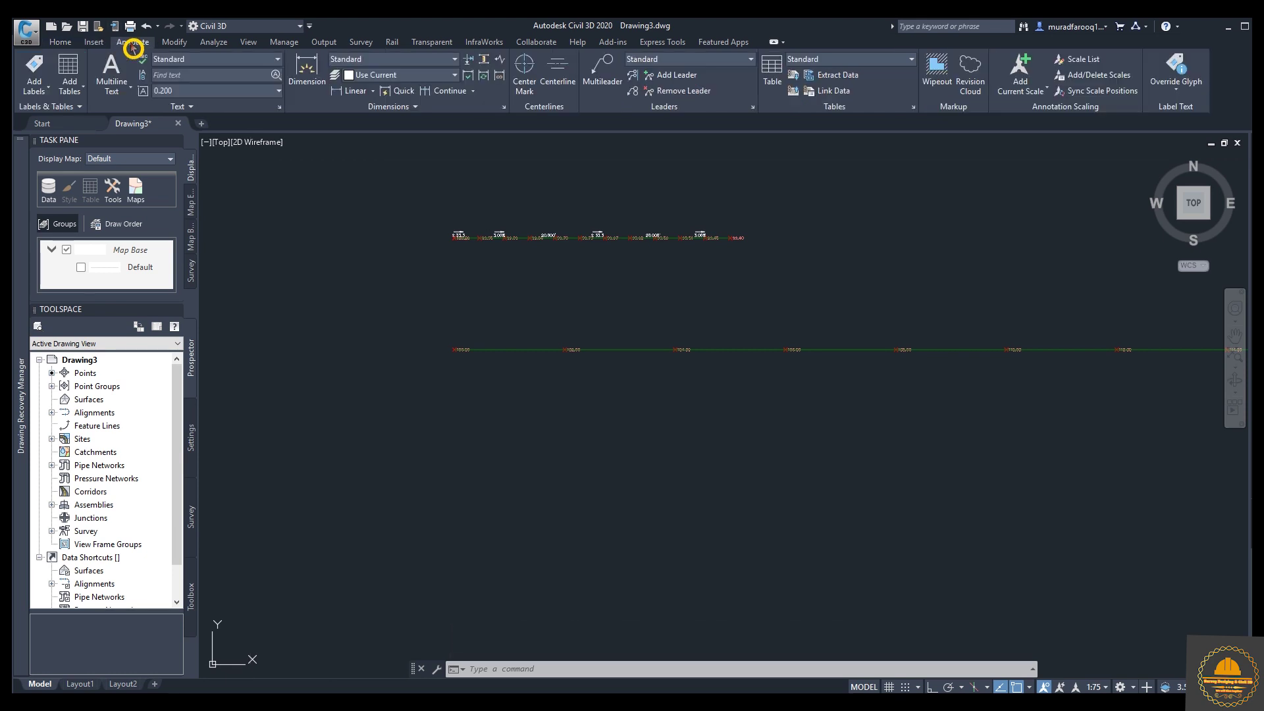
{"action": "left_click", "coordinate": [54, 93]}
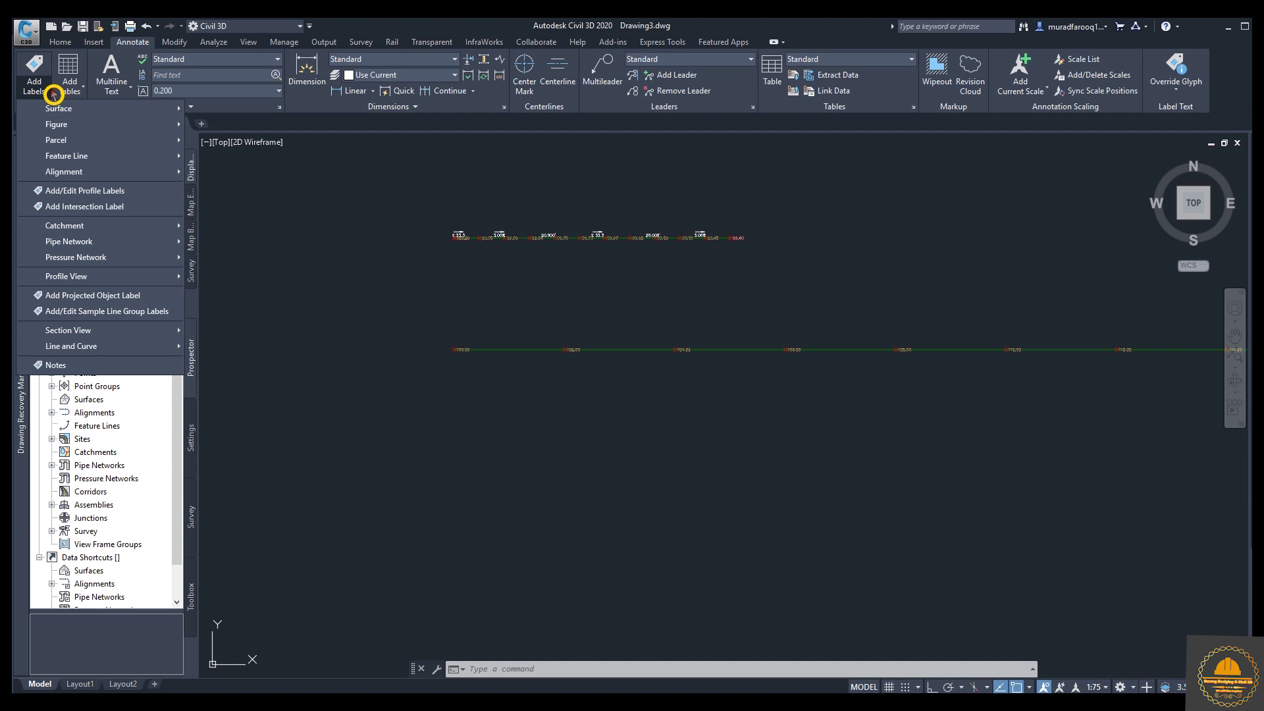
{"action": "mouse_move", "coordinate": [60, 159]}
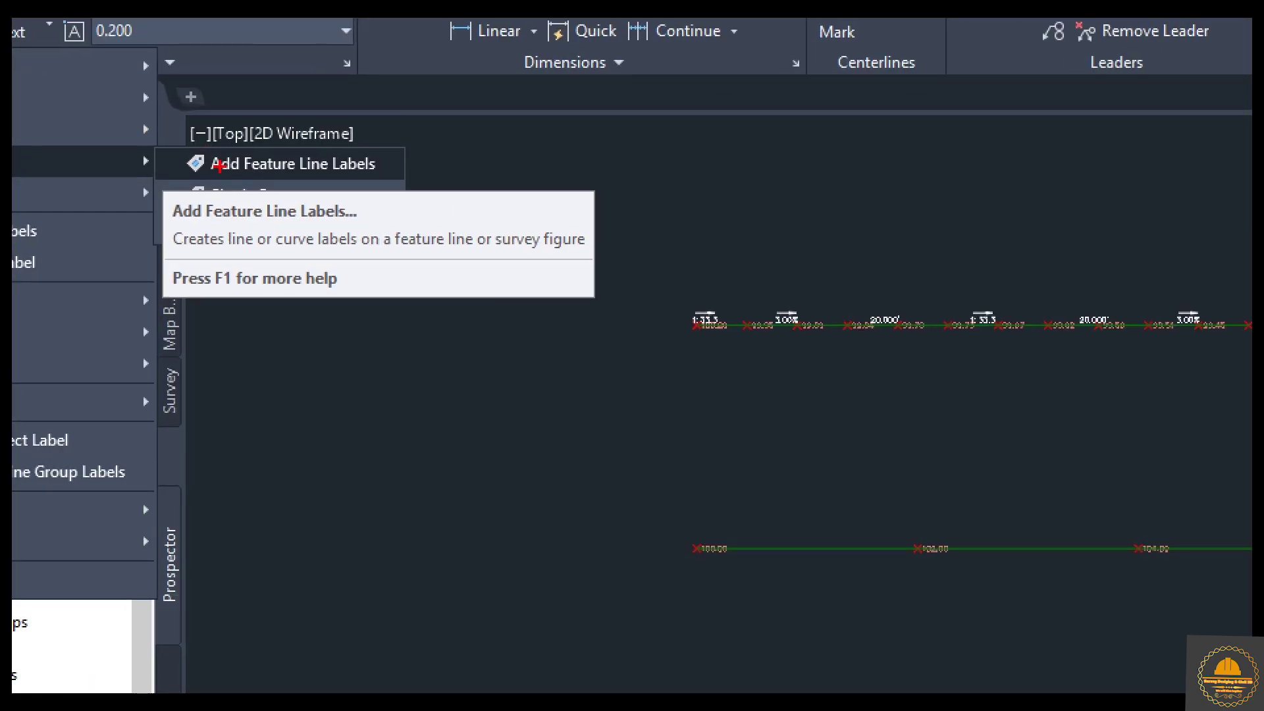
{"action": "left_click", "coordinate": [235, 170]}
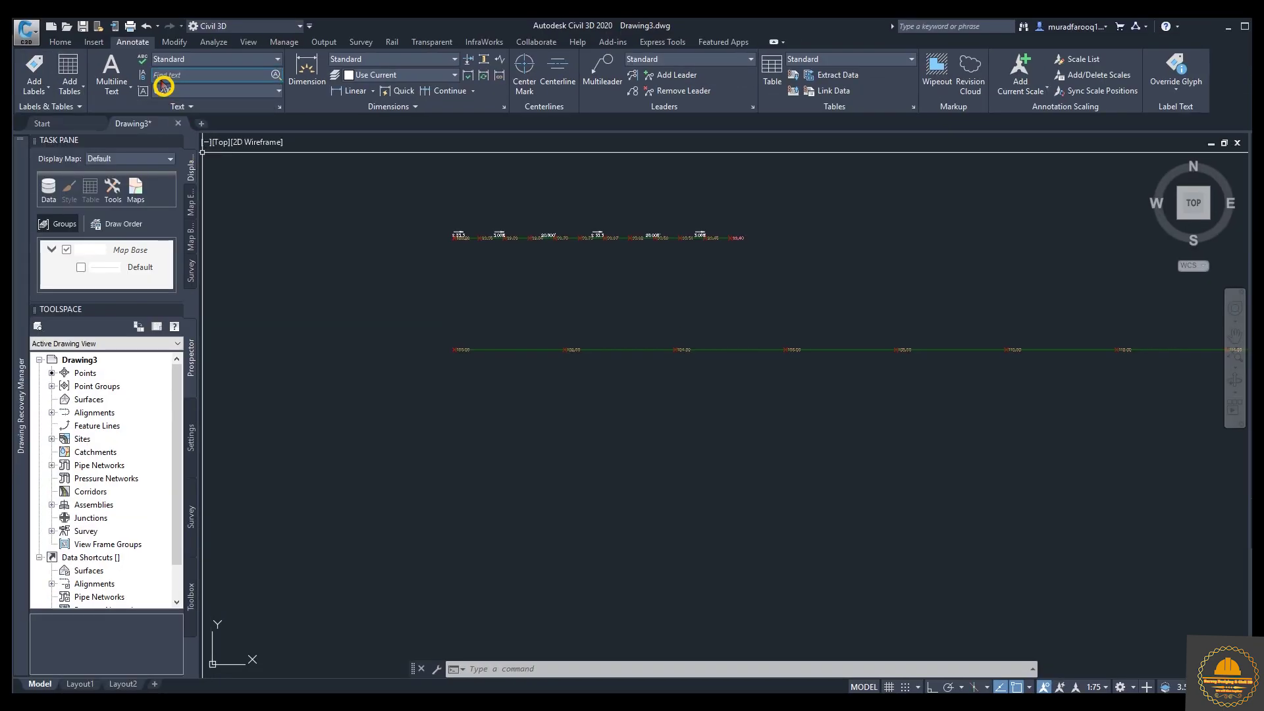
{"action": "left_click", "coordinate": [50, 88]}
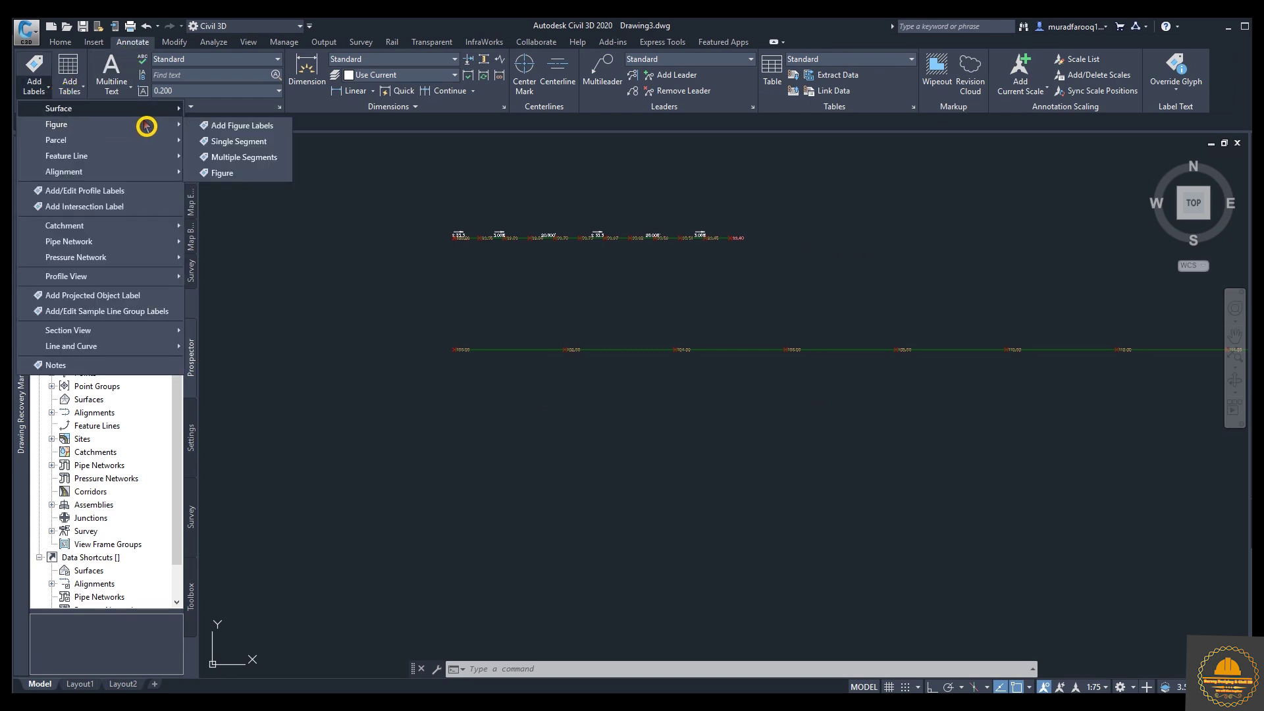
{"action": "mouse_move", "coordinate": [162, 163]}
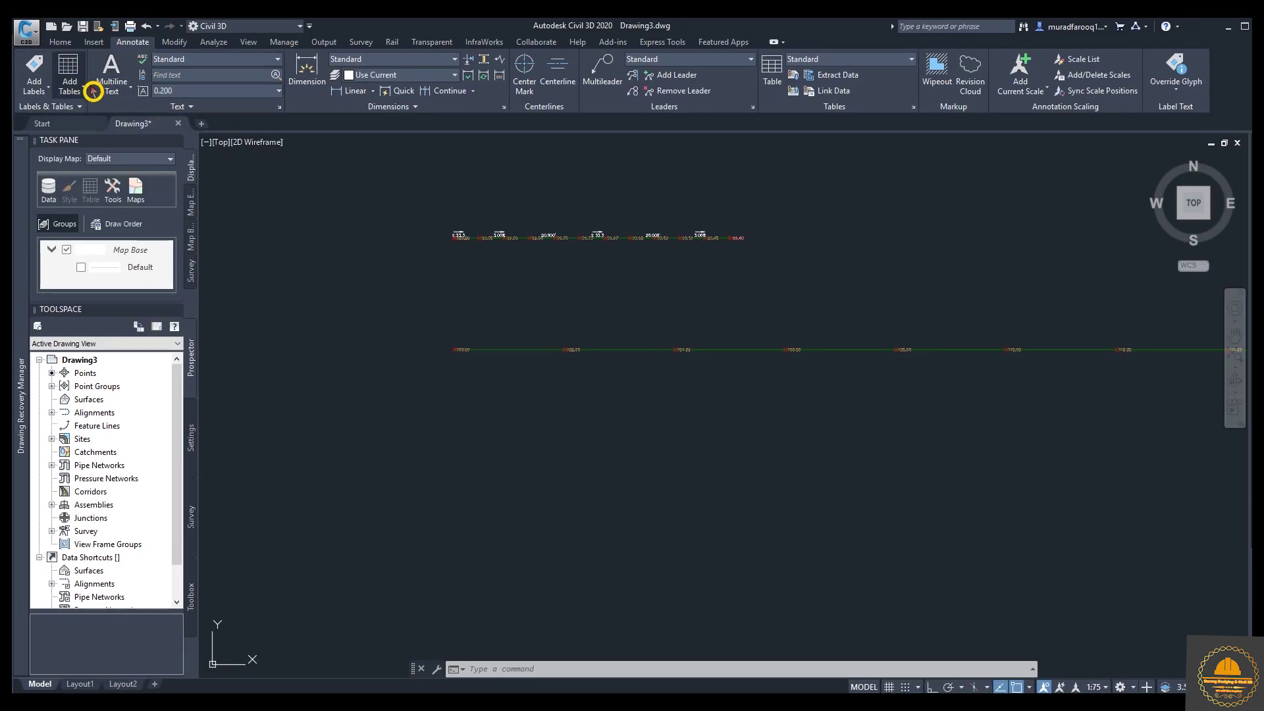
{"action": "left_click", "coordinate": [52, 92]}
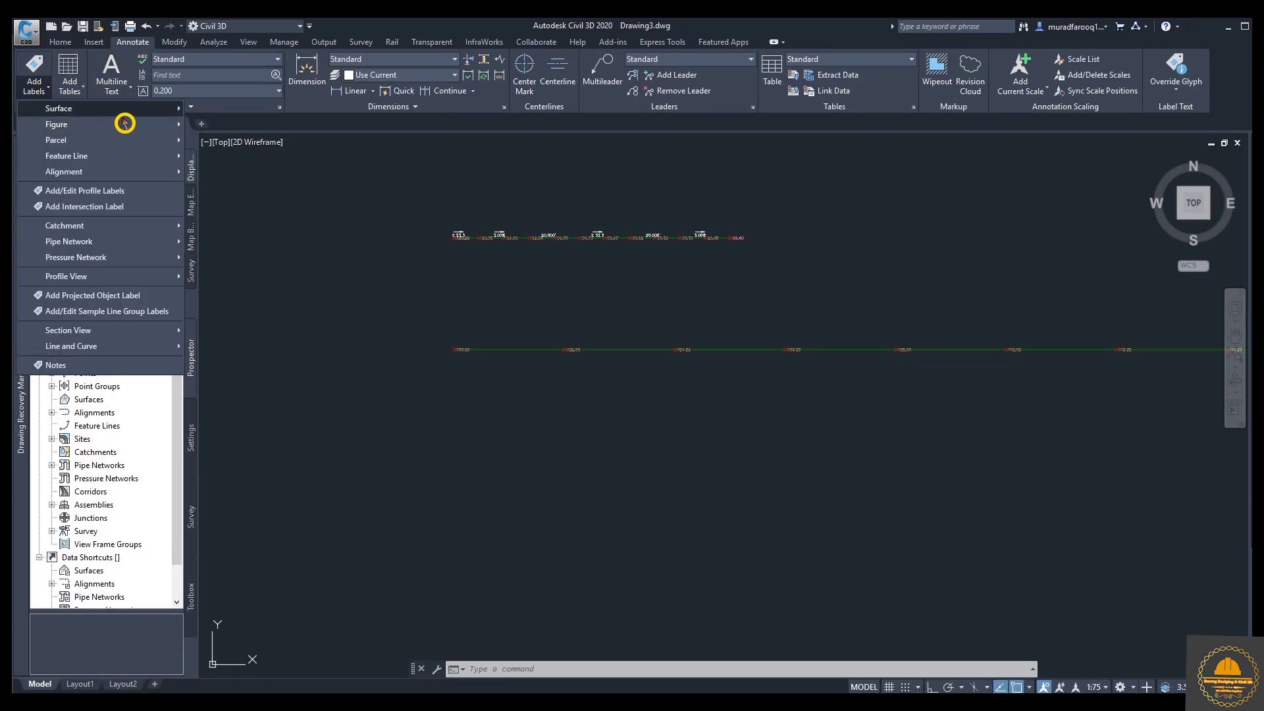
{"action": "mouse_move", "coordinate": [149, 164]}
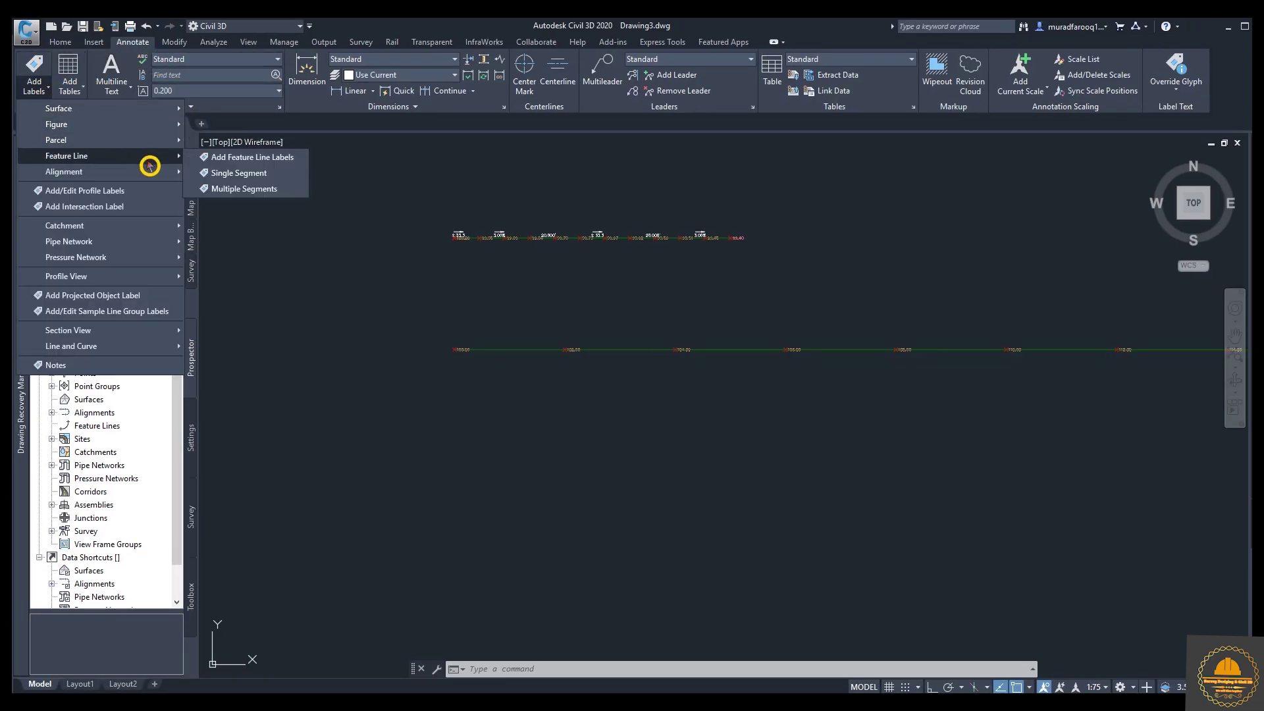
{"action": "left_click", "coordinate": [237, 160]}
Set both the line and curve label styles to Grade Only for the single-segment labels
{"action": "left_click", "coordinate": [259, 204]}
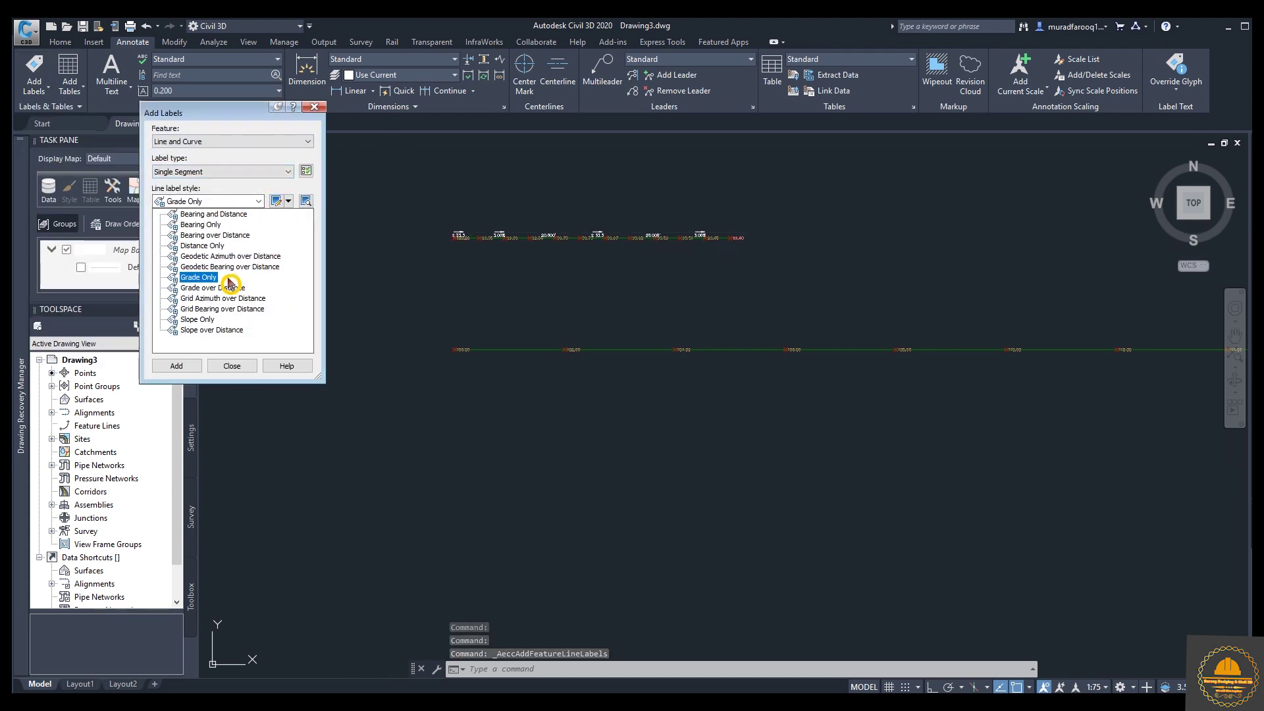
{"action": "left_click", "coordinate": [211, 266]}
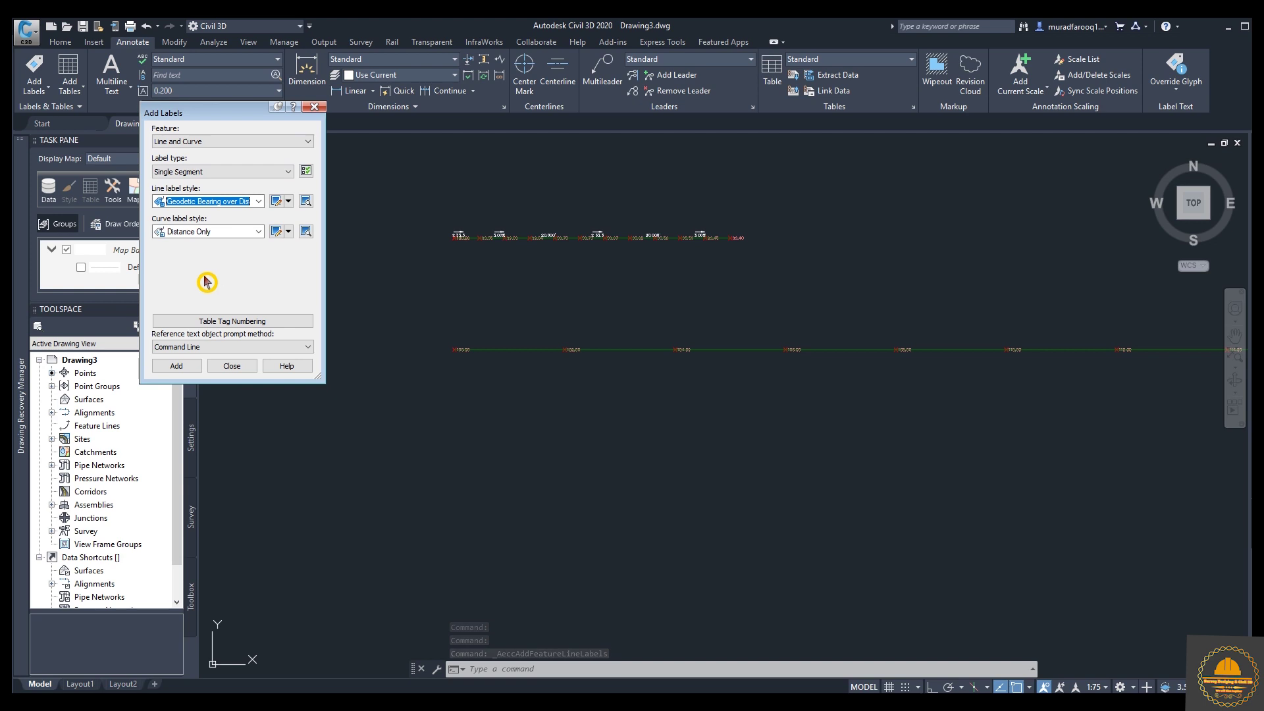
{"action": "left_click", "coordinate": [257, 201]}
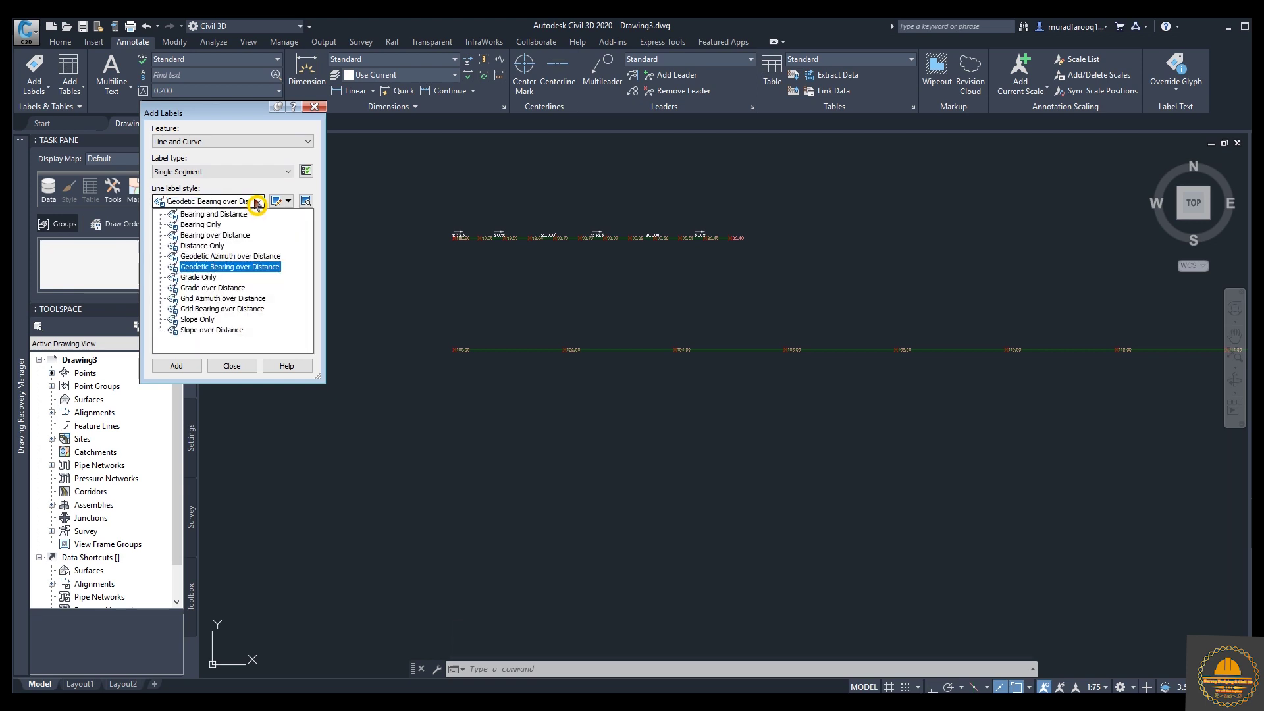
{"action": "left_click", "coordinate": [206, 279]}
{"action": "left_click", "coordinate": [257, 231]}
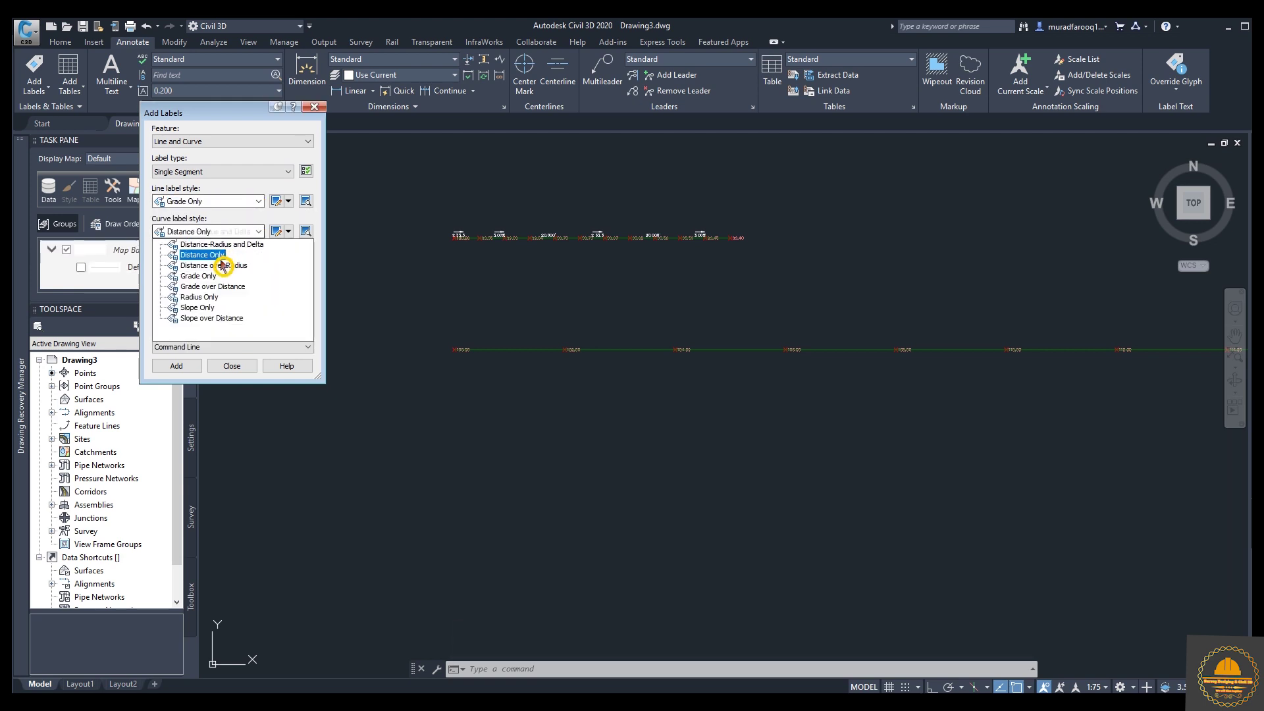
{"action": "left_click", "coordinate": [198, 277]}
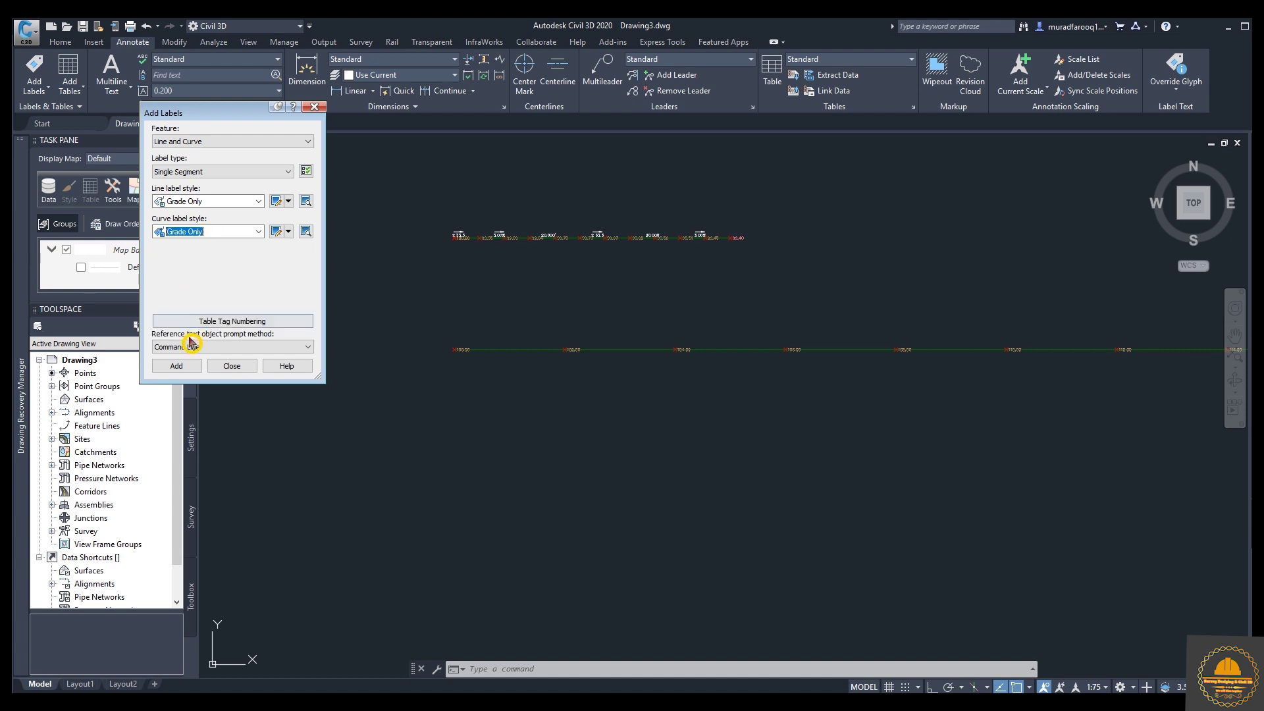
Add grade labels to the lower feature line between the 102.00 and 104.00 points and between the 108.00 and 110.00 points
{"action": "left_click", "coordinate": [187, 367]}
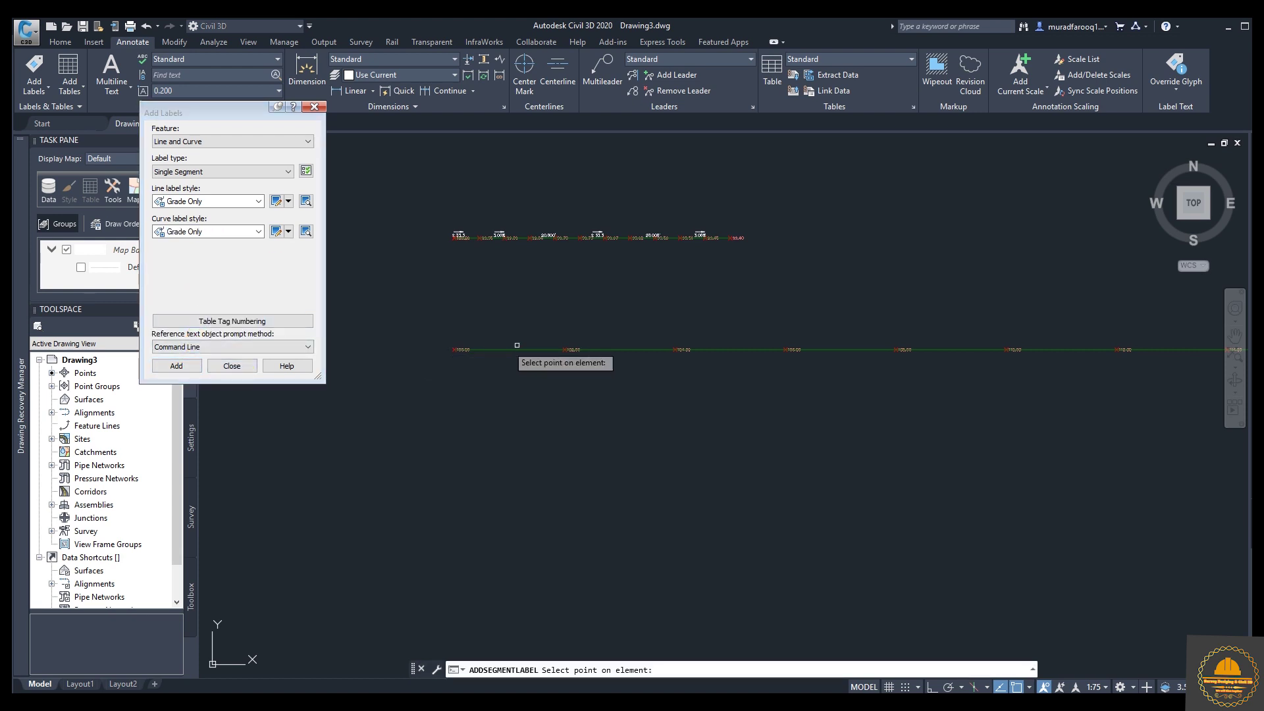
{"action": "left_click", "coordinate": [613, 351]}
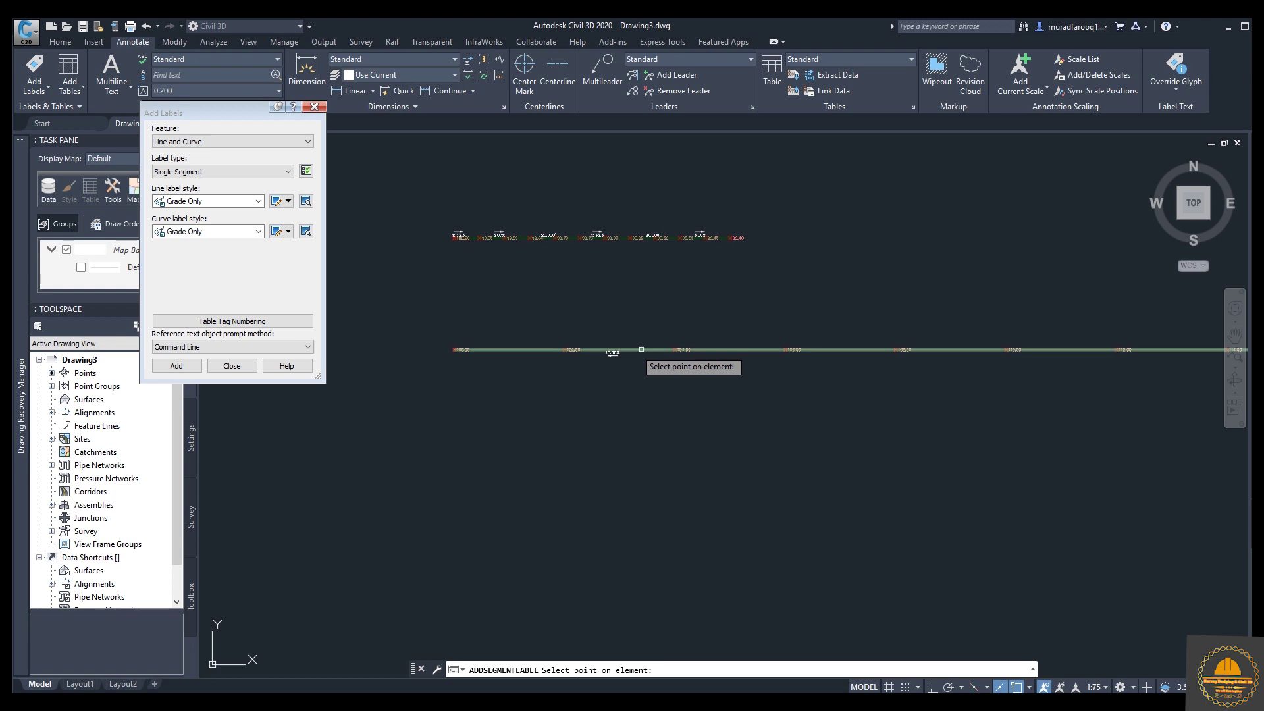
{"action": "scroll", "coordinate": [846, 349], "scroll_direction": "up", "scroll_amount": 2}
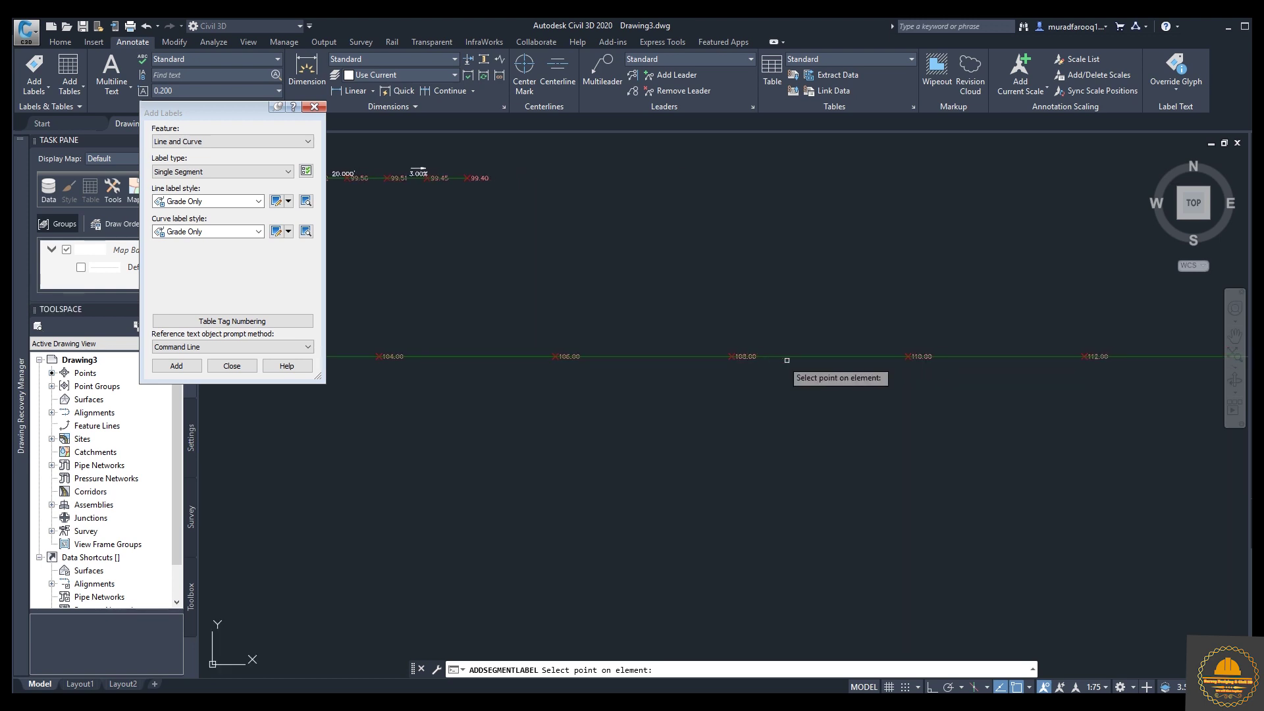
{"action": "left_click", "coordinate": [824, 355]}
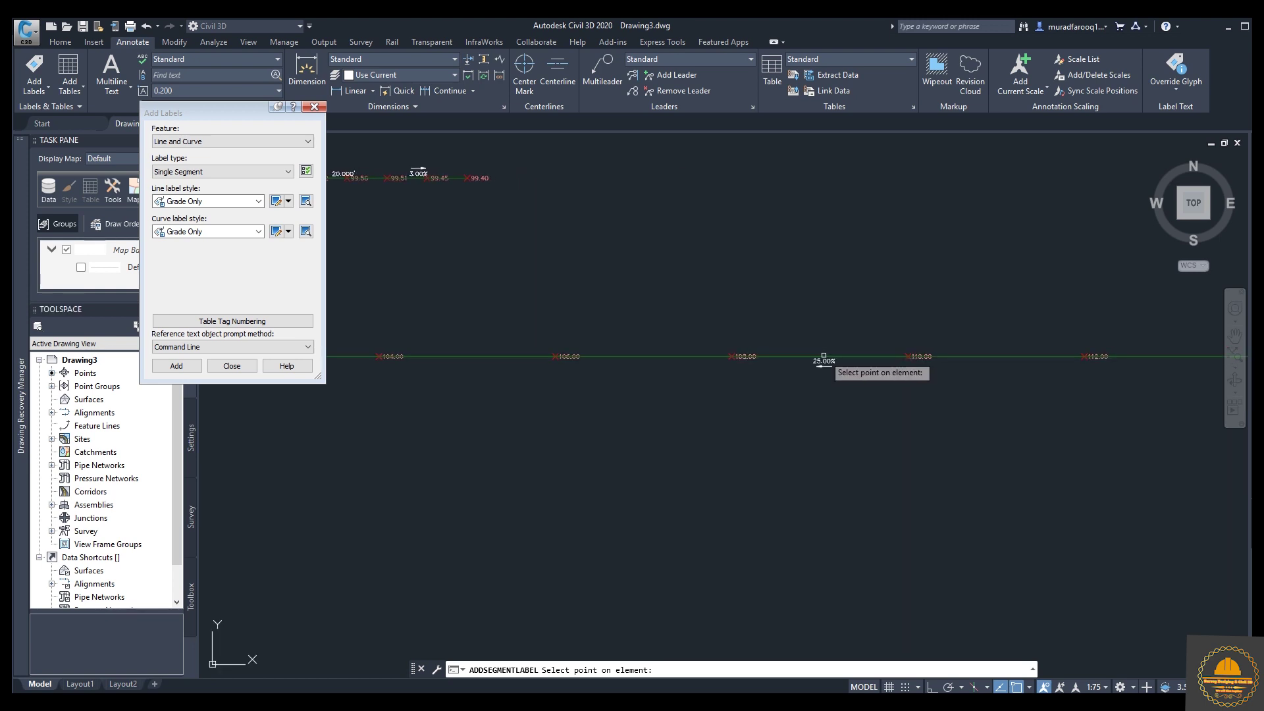
Set both the line and curve label styles to Distance Only
{"action": "left_click", "coordinate": [258, 201]}
{"action": "left_click", "coordinate": [231, 245]}
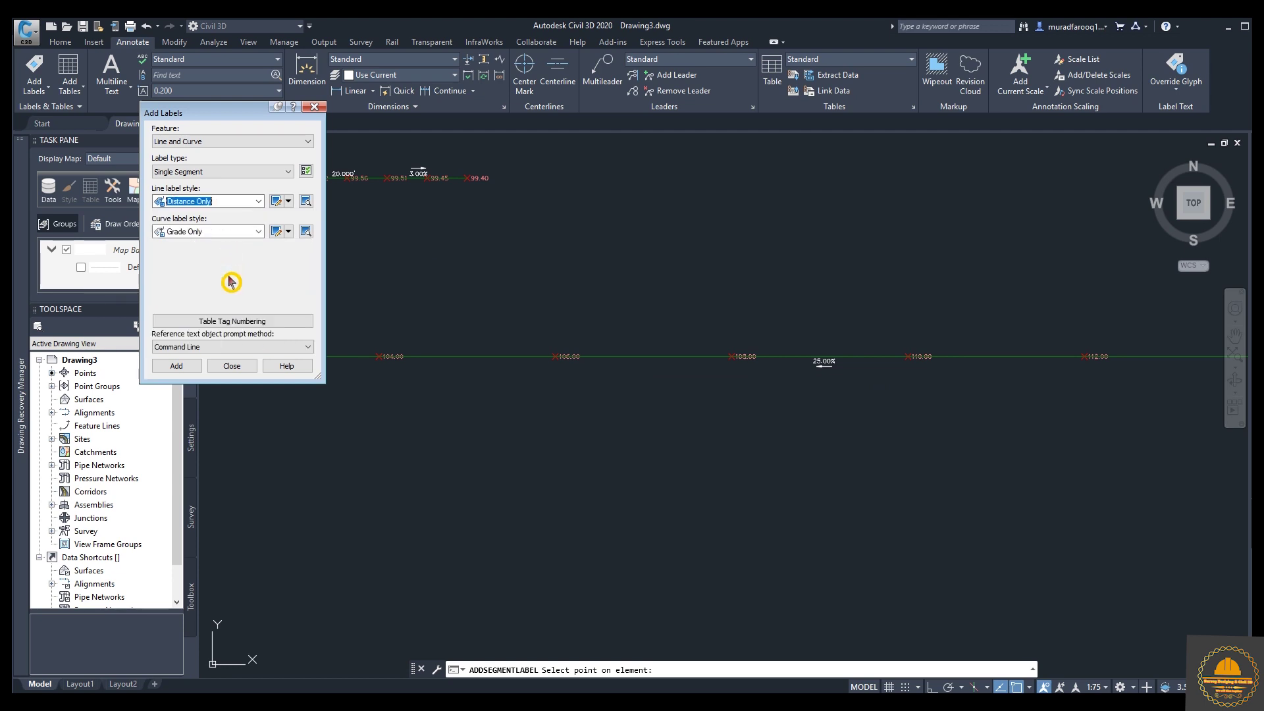
{"action": "left_click", "coordinate": [259, 233]}
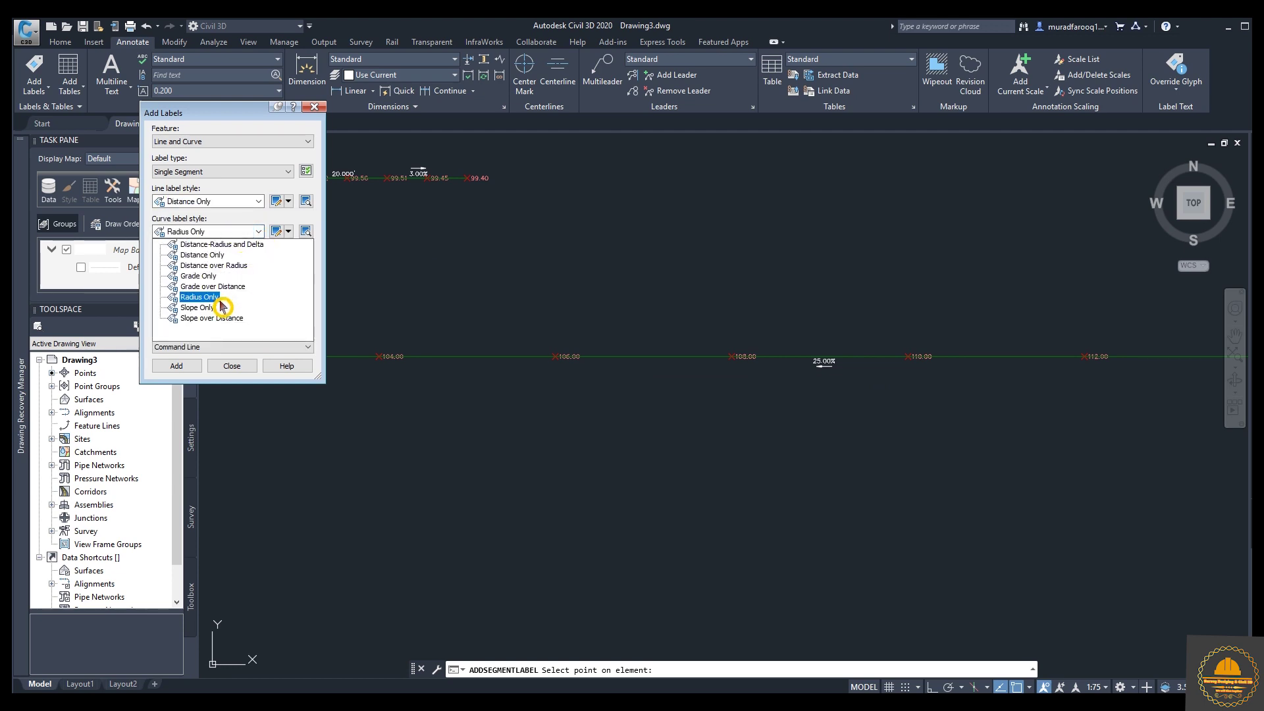
{"action": "left_click", "coordinate": [224, 256]}
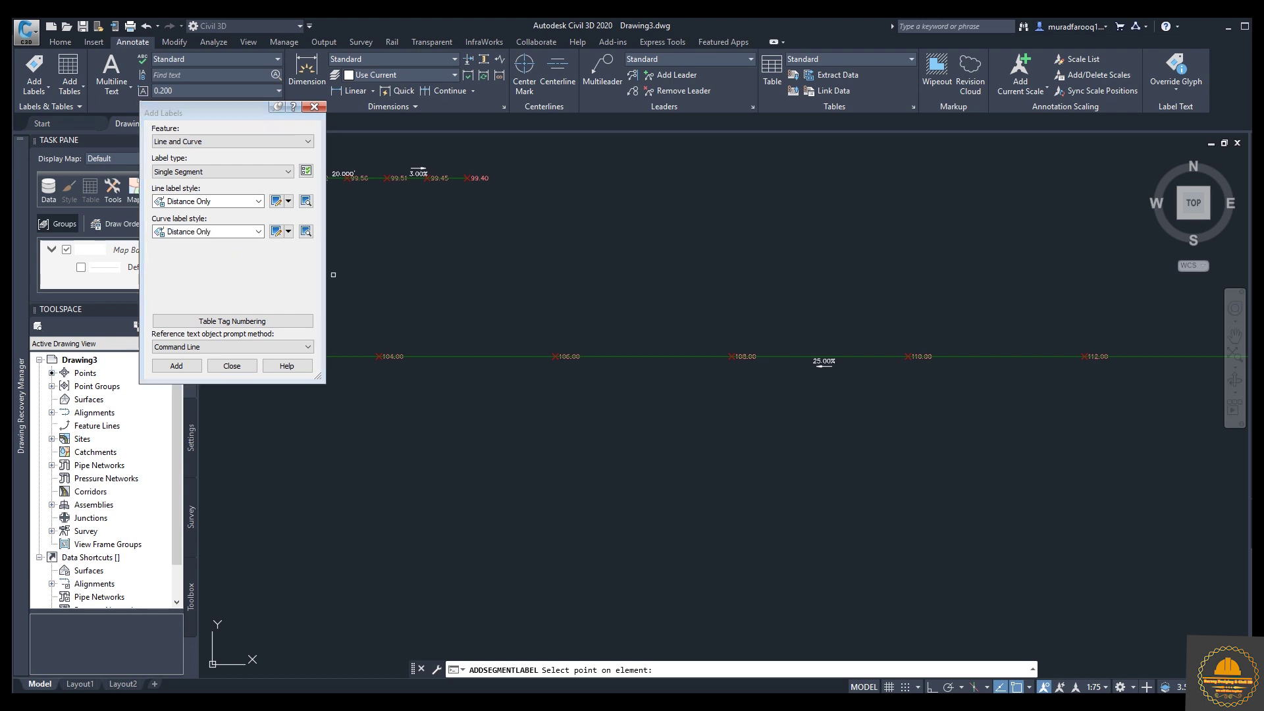
Add distance labels to the lower feature line between the 104.00 and 106.00 points and between the 110.00 and 112.00 points
{"action": "left_click", "coordinate": [188, 364]}
{"action": "left_click", "coordinate": [505, 356]}
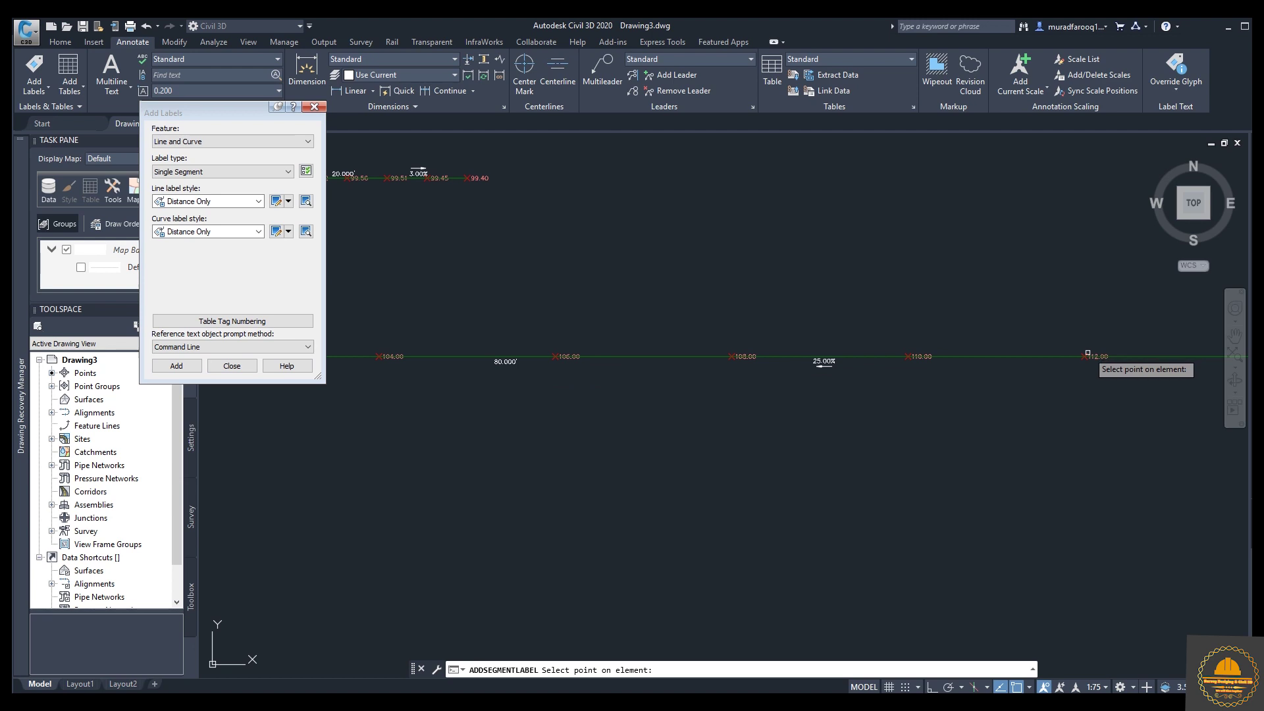
{"action": "left_click", "coordinate": [1050, 356]}
Set both the curve and line label styles to Slope Only
{"action": "left_click", "coordinate": [252, 234]}
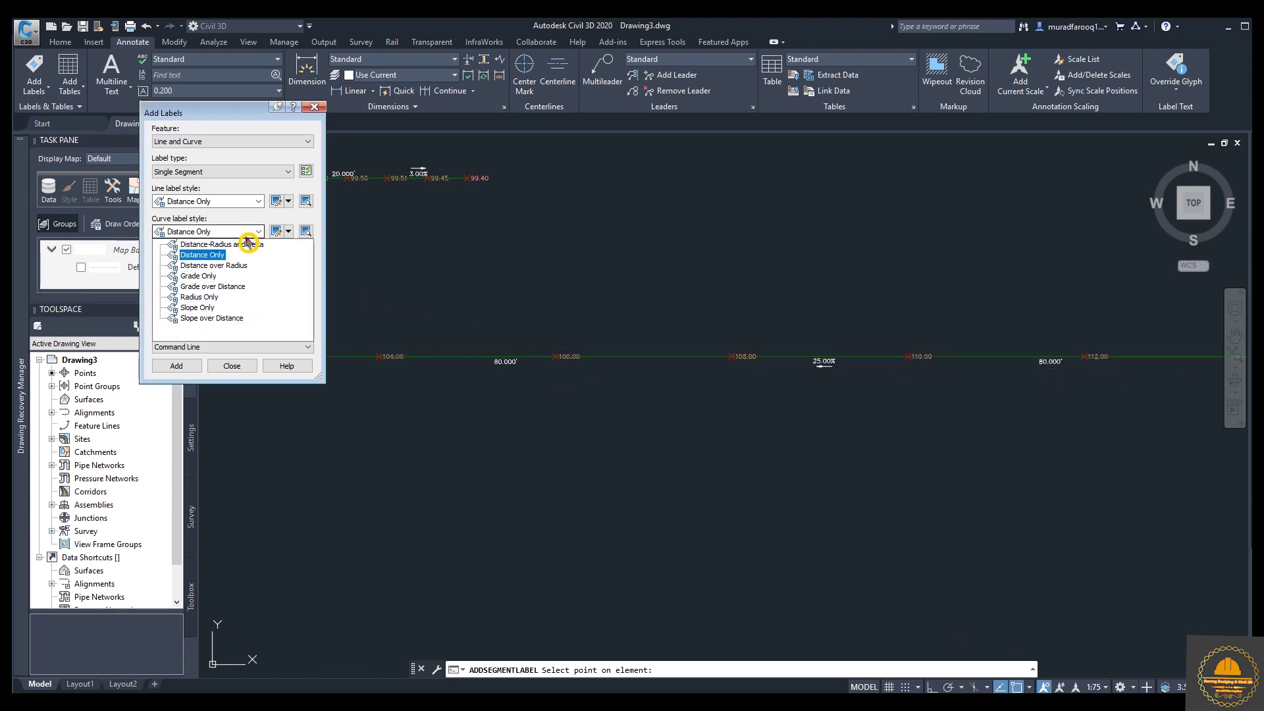
{"action": "left_click", "coordinate": [219, 309]}
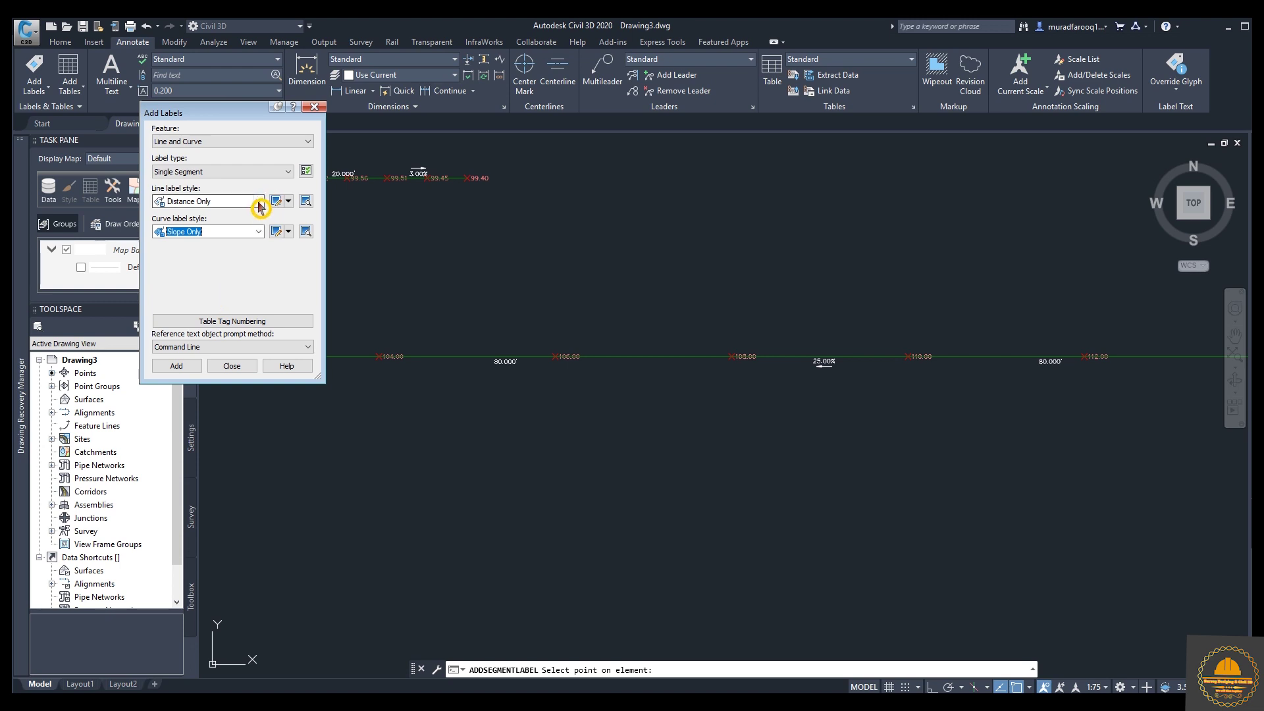
{"action": "left_click", "coordinate": [258, 204]}
{"action": "left_click", "coordinate": [217, 321]}
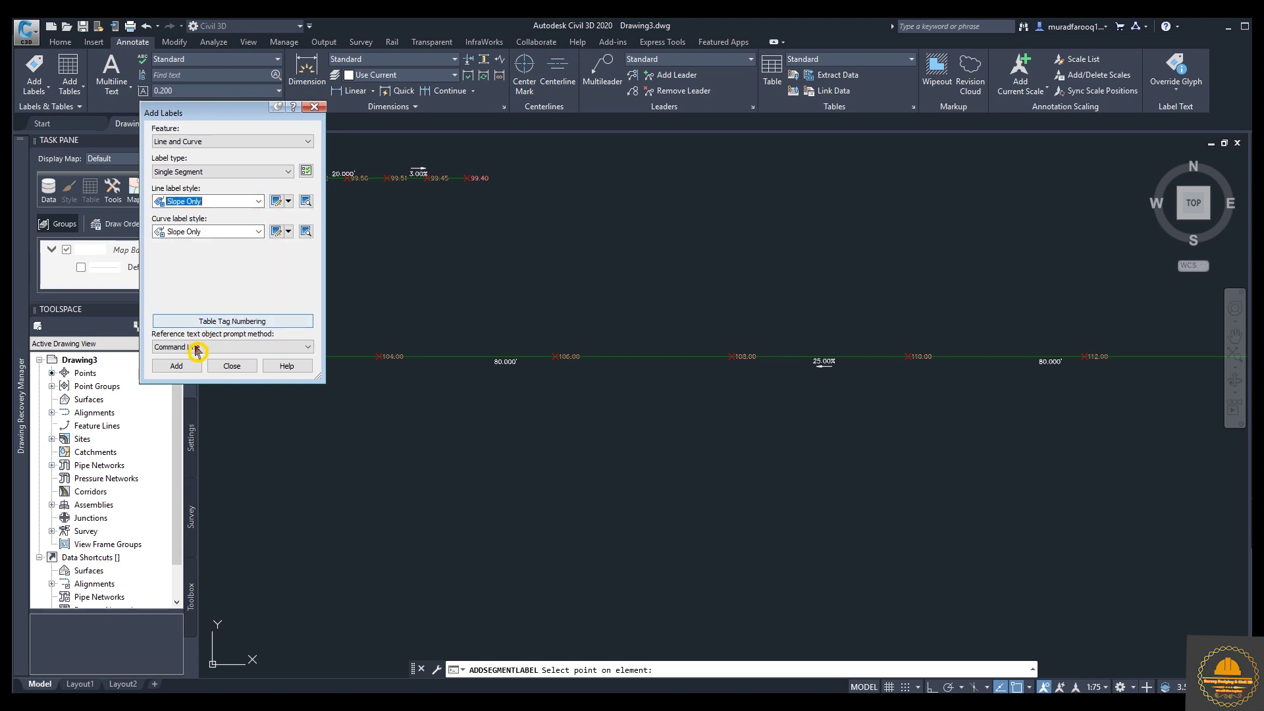
Add slope labels to the lower feature line between the 114.00 and 116.00 points and between 116.00 and 118.00, and close the Add Labels dialog
{"action": "left_click", "coordinate": [191, 369]}
{"action": "scroll", "coordinate": [1054, 355], "scroll_direction": "down", "scroll_amount": 4}
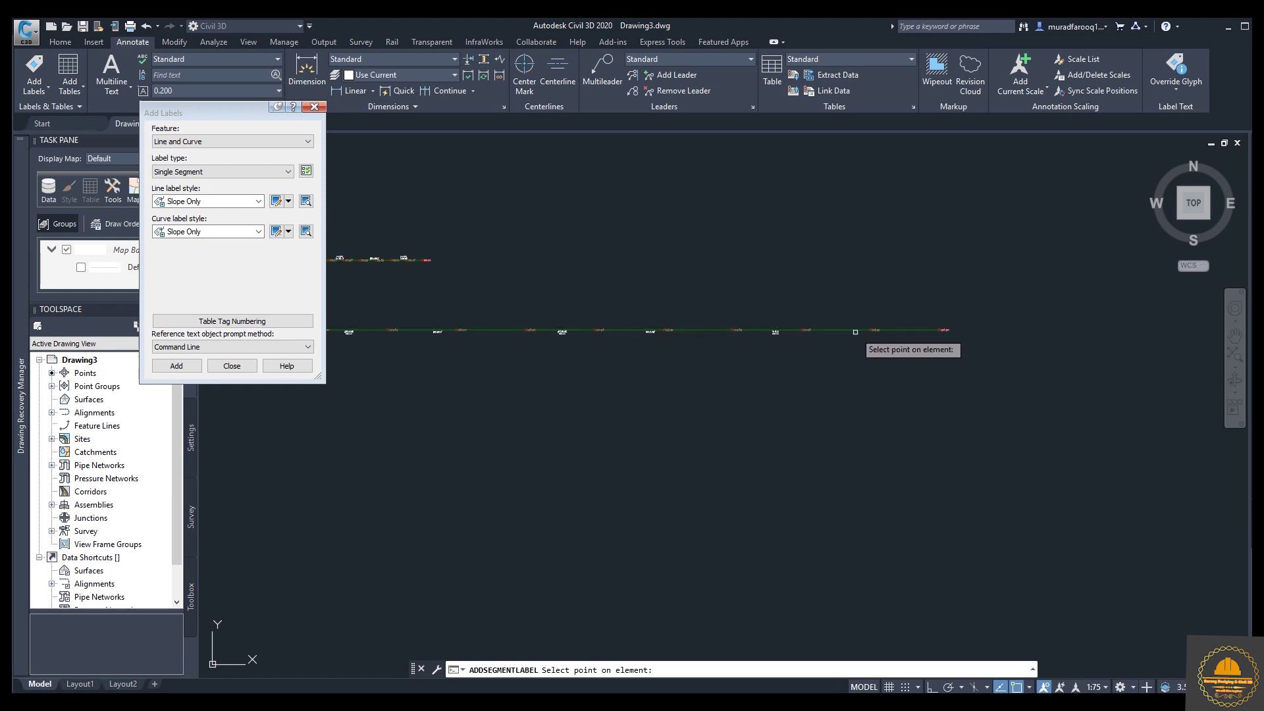
{"action": "scroll", "coordinate": [658, 342], "scroll_direction": "up", "scroll_amount": 5}
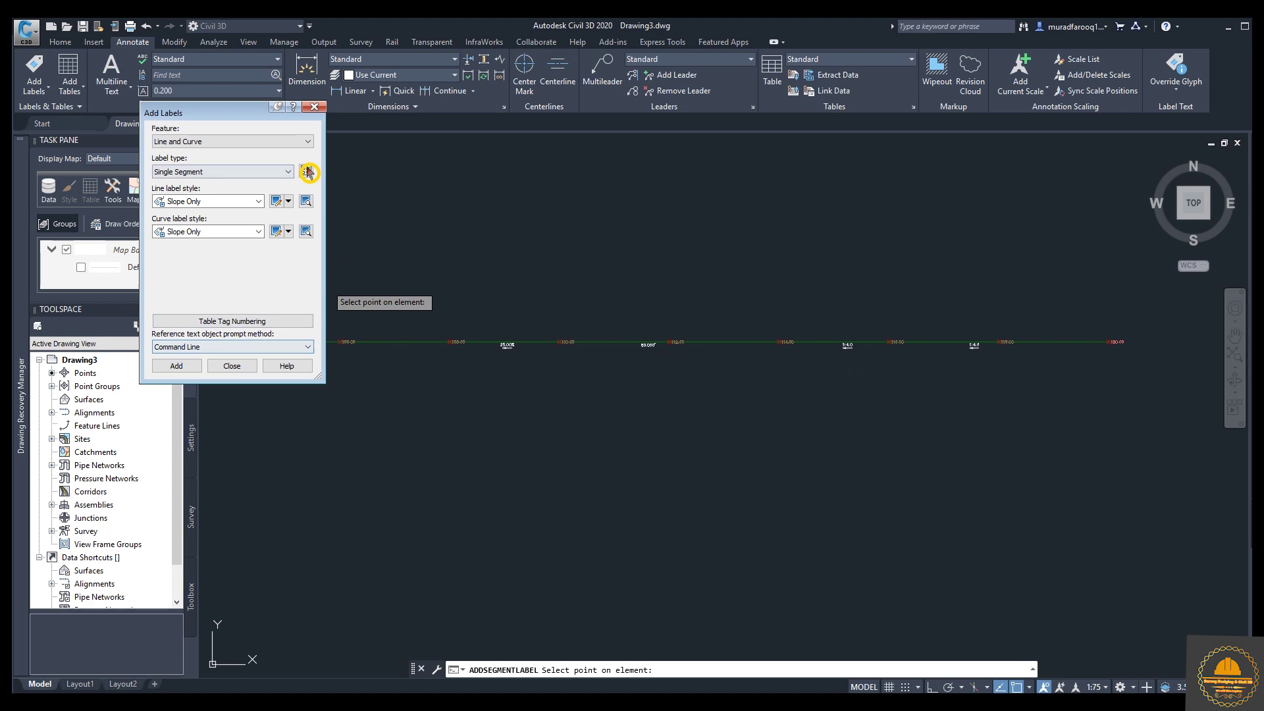
{"action": "left_click", "coordinate": [316, 112]}
Examine the grade, distance and slope labels along the lower feature line from the 100.00 point to the 118.00 point
{"action": "scroll", "coordinate": [481, 329], "scroll_direction": "down", "scroll_amount": 5}
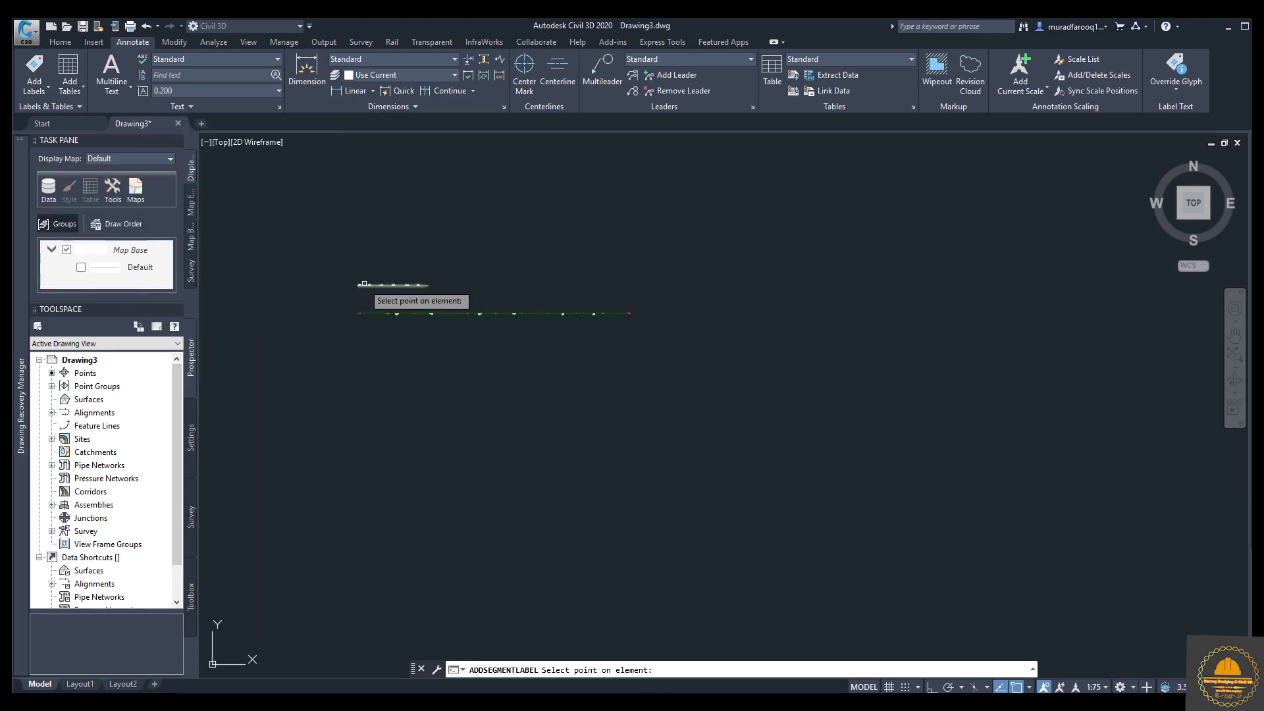
{"action": "scroll", "coordinate": [493, 349], "scroll_direction": "up", "scroll_amount": 6}
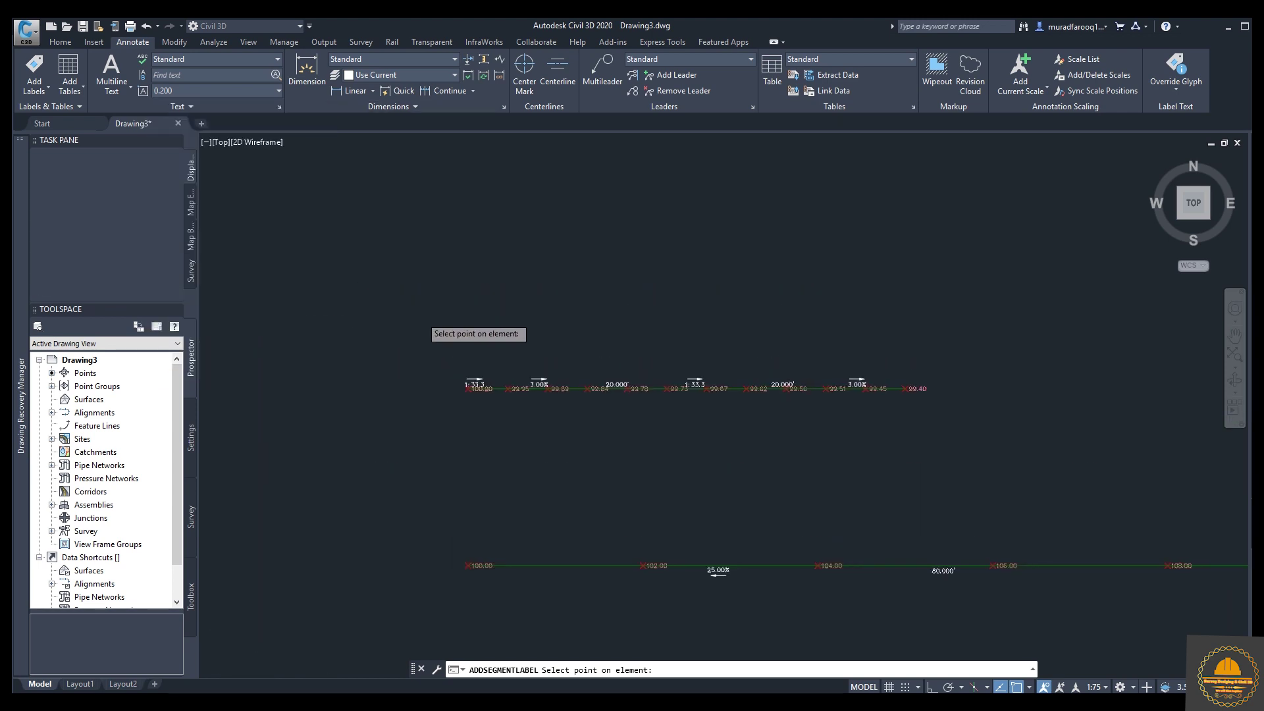
{"action": "middle_click_drag", "start_coordinate": [577, 409], "coordinate": [511, 260]}
{"action": "scroll", "coordinate": [756, 485], "scroll_direction": "down", "scroll_amount": 4}
{"action": "middle_click_drag", "start_coordinate": [756, 485], "coordinate": [643, 316]}
{"action": "scroll", "coordinate": [668, 404], "scroll_direction": "up", "scroll_amount": 2}
{"action": "mouse_move", "coordinate": [648, 390]}
{"action": "middle_mouse_down"}
{"action": "mouse_move", "coordinate": [784, 398]}
{"action": "mouse_move", "coordinate": [329, 333]}
{"action": "middle_mouse_up"}
{"action": "scroll", "coordinate": [821, 345], "scroll_direction": "up", "scroll_amount": 2}
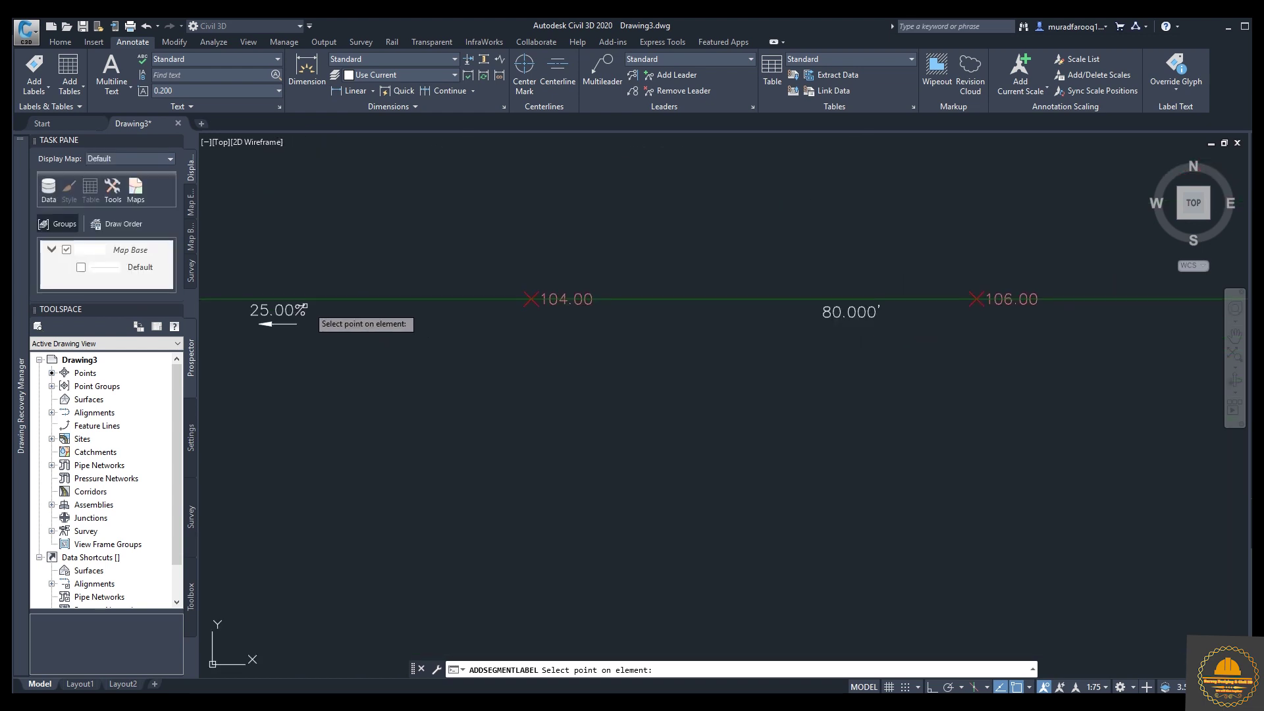
{"action": "middle_click_drag", "start_coordinate": [869, 390], "coordinate": [542, 432]}
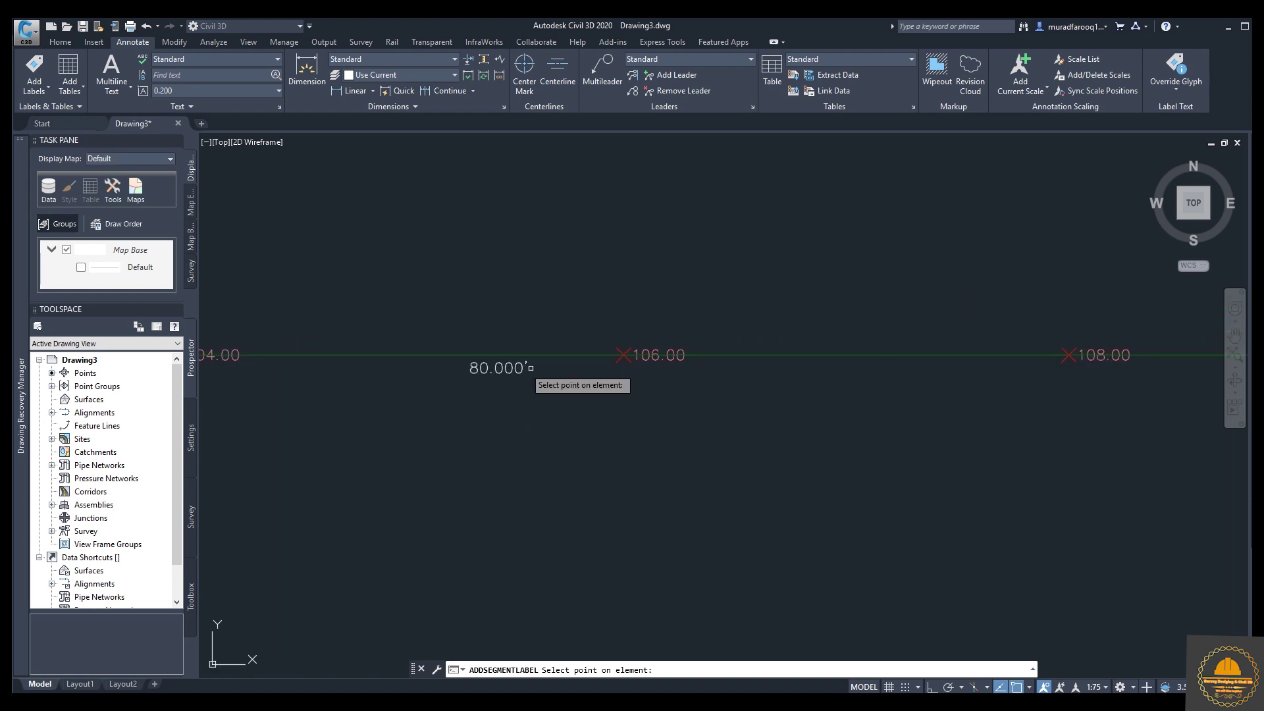
{"action": "middle_click_drag", "start_coordinate": [989, 391], "coordinate": [290, 395]}
{"action": "scroll", "coordinate": [552, 385], "scroll_direction": "down", "scroll_amount": 8}
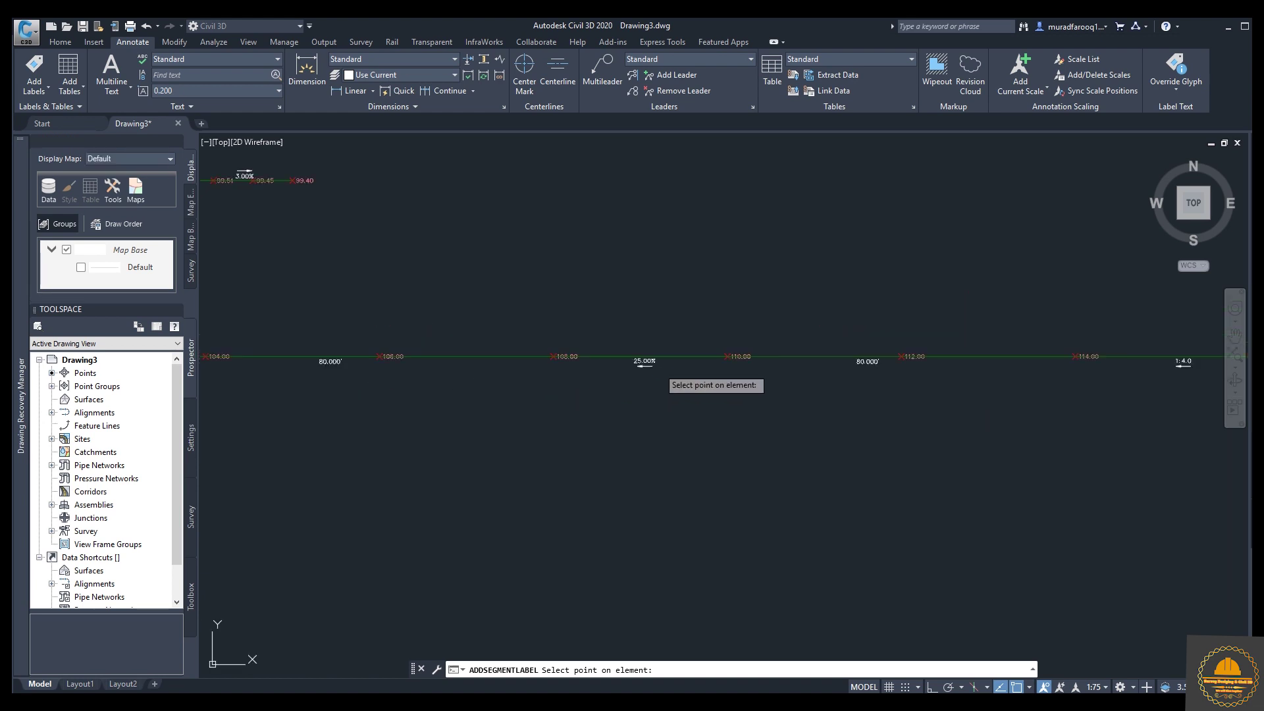
{"action": "middle_click_drag", "start_coordinate": [647, 380], "coordinate": [395, 367]}
{"action": "scroll", "coordinate": [772, 361], "scroll_direction": "up", "scroll_amount": 6}
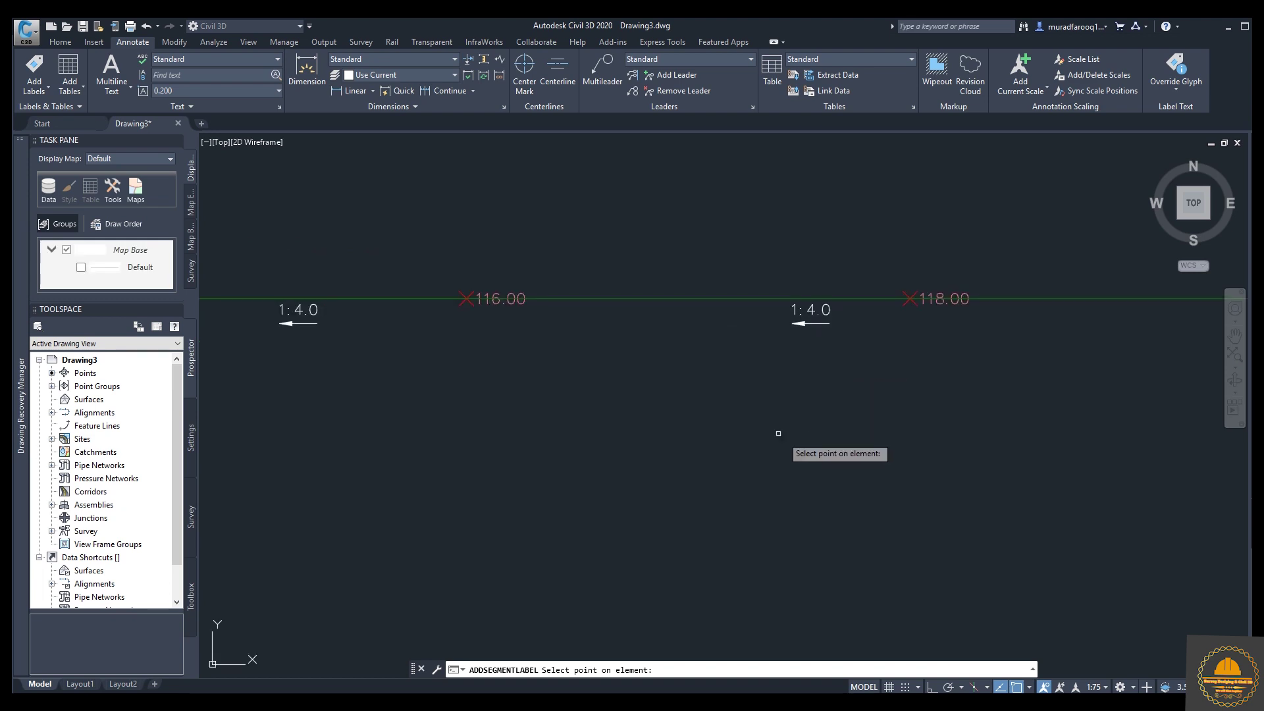
Review the slope, grade and distance labels along the upper feature line and compare them with the lower row
{"action": "scroll", "coordinate": [843, 398], "scroll_direction": "down", "scroll_amount": 7}
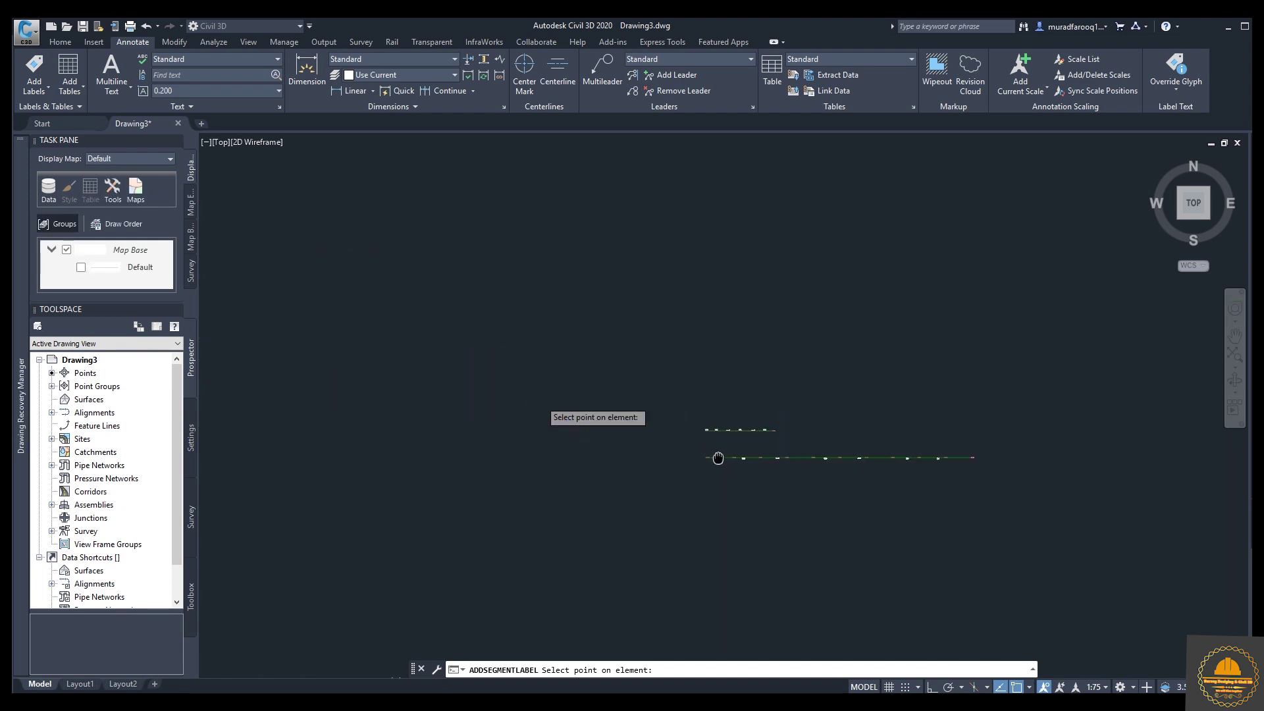
{"action": "middle_click_drag", "start_coordinate": [756, 450], "coordinate": [655, 397]}
{"action": "scroll", "coordinate": [689, 452], "scroll_direction": "up", "scroll_amount": 6}
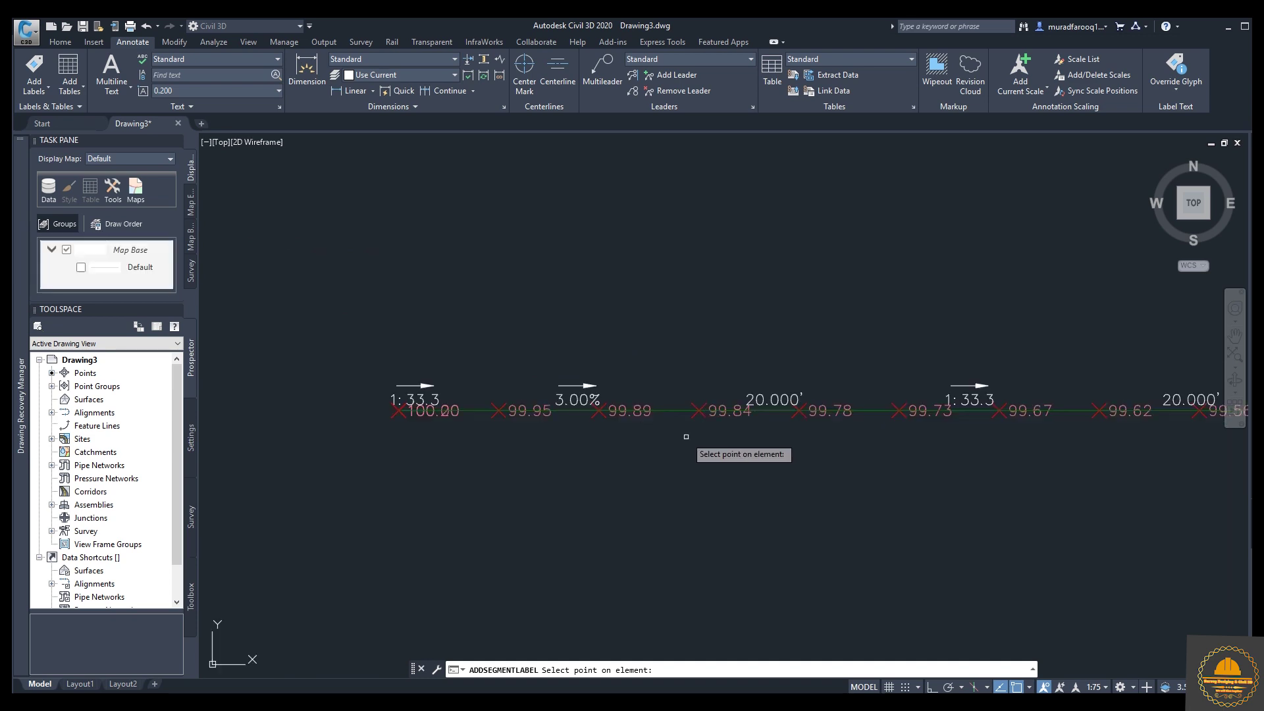
{"action": "middle_click_drag", "start_coordinate": [732, 463], "coordinate": [677, 444]}
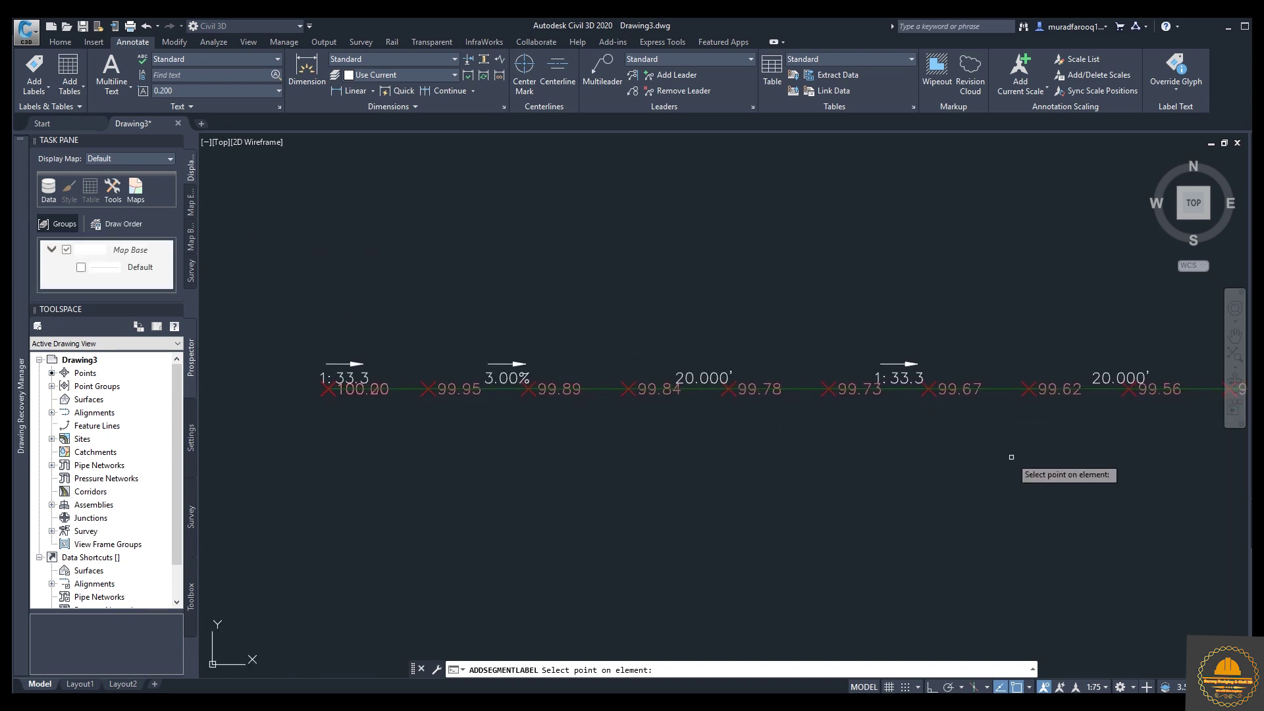
{"action": "scroll", "coordinate": [855, 460], "scroll_direction": "down", "scroll_amount": 4}
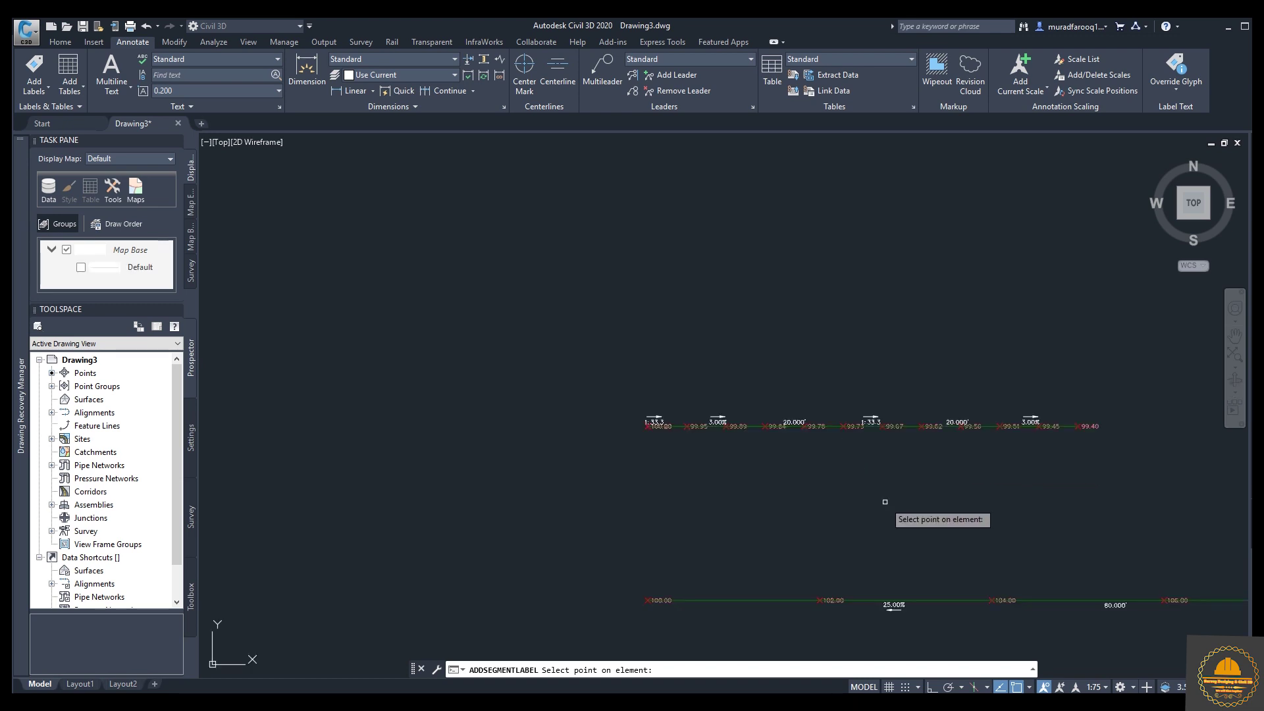
{"action": "middle_click_drag", "start_coordinate": [885, 501], "coordinate": [797, 424]}
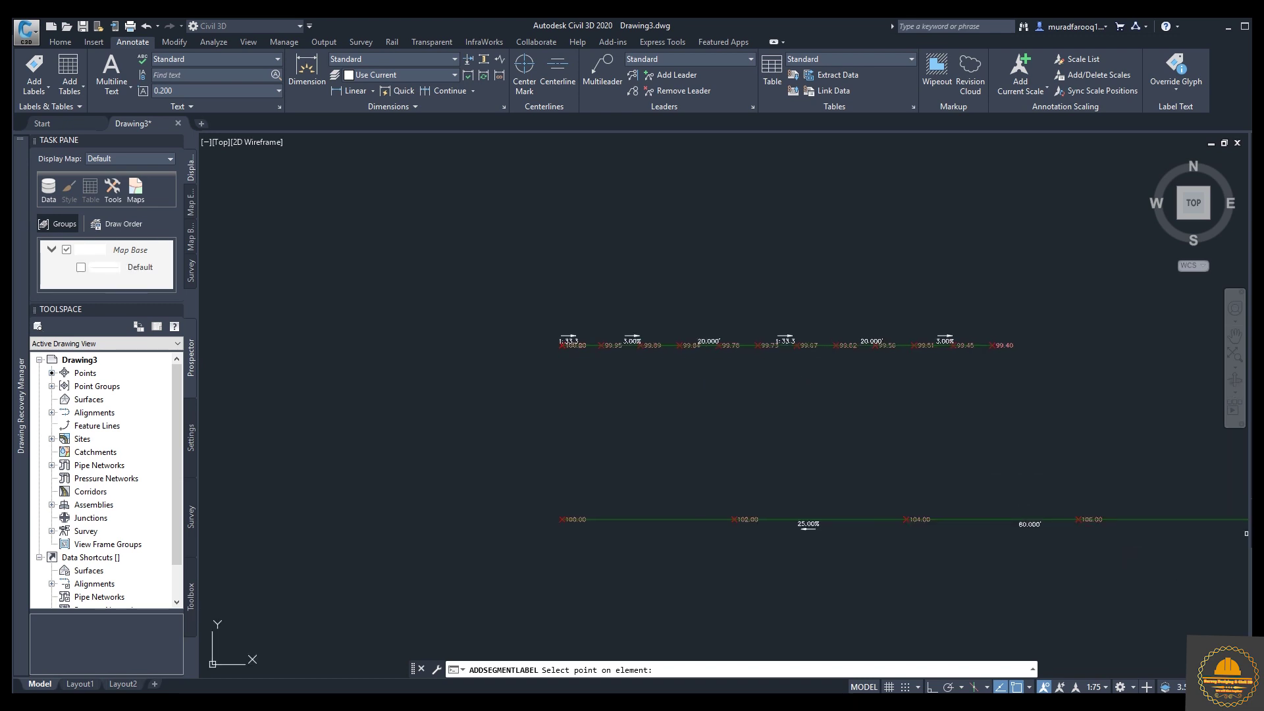